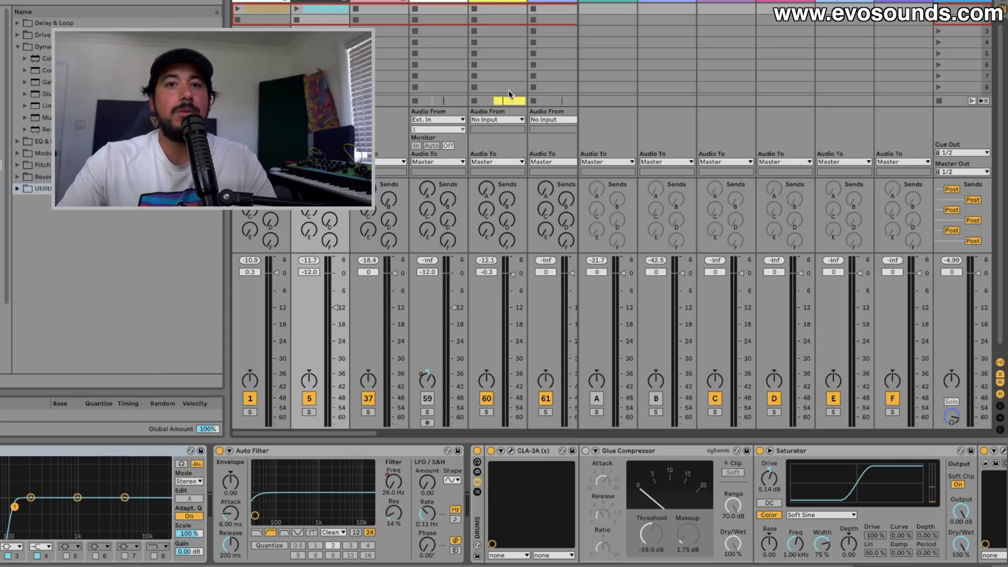
Play the song from about bar 97 in the arrangement and check the Master track's level and effects in the mixer
key("Tab")
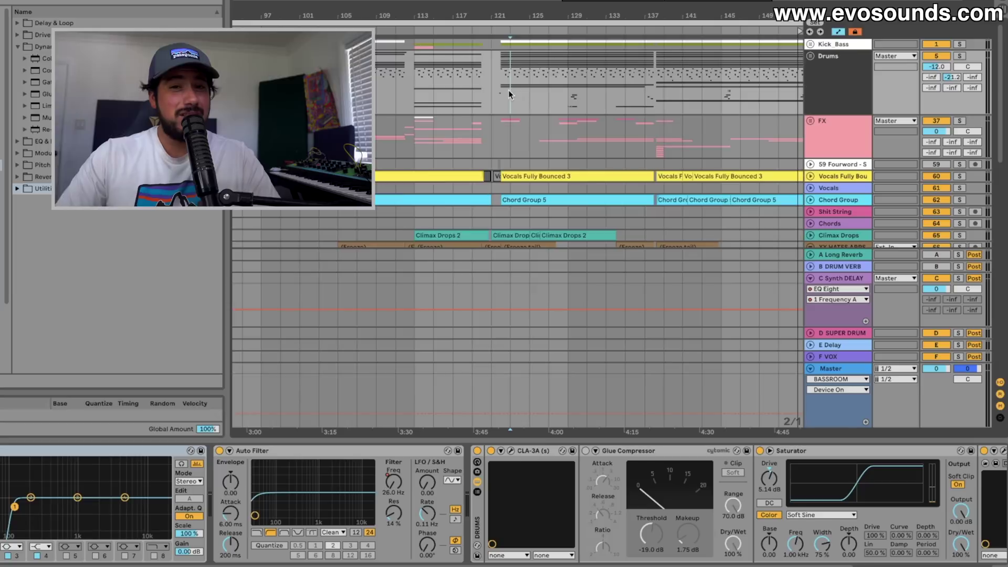
left_click(546, 99)
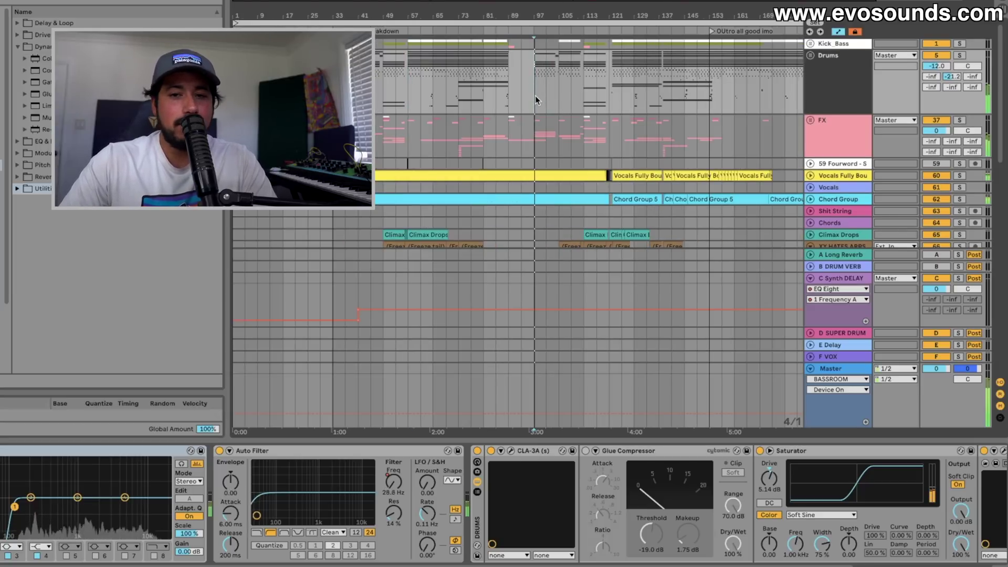
key("Tab")
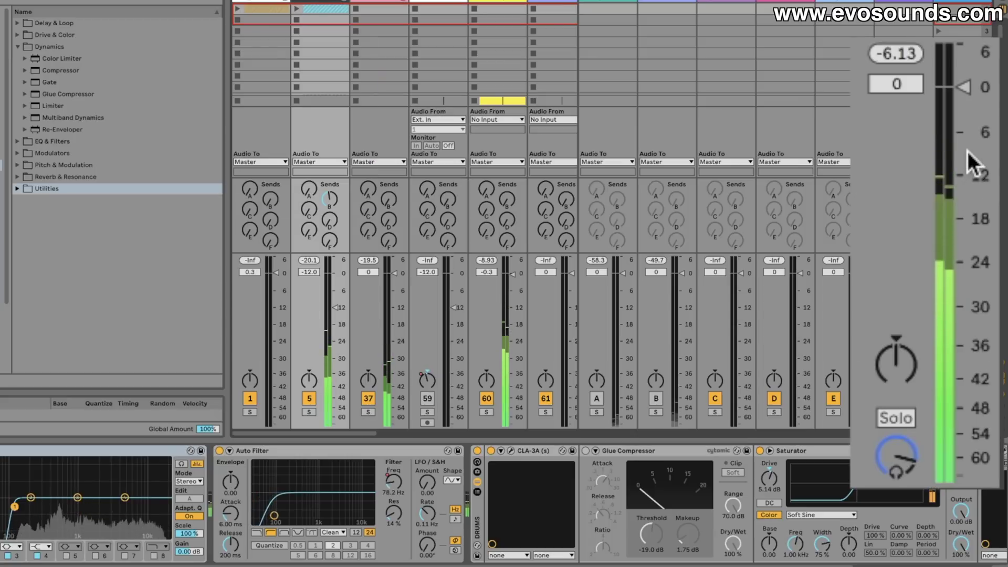
left_click(955, 3)
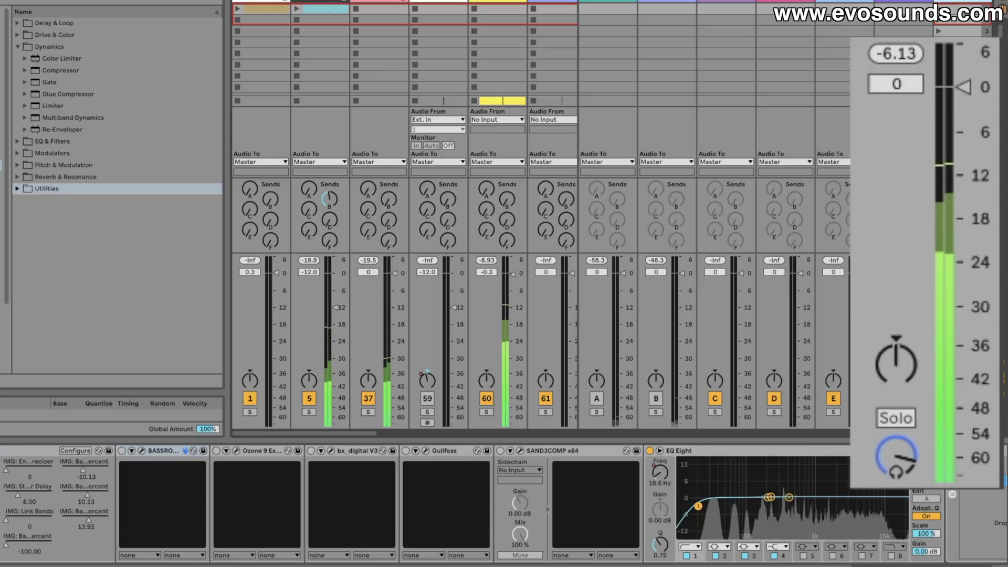
scroll(597, 507, "left", 3)
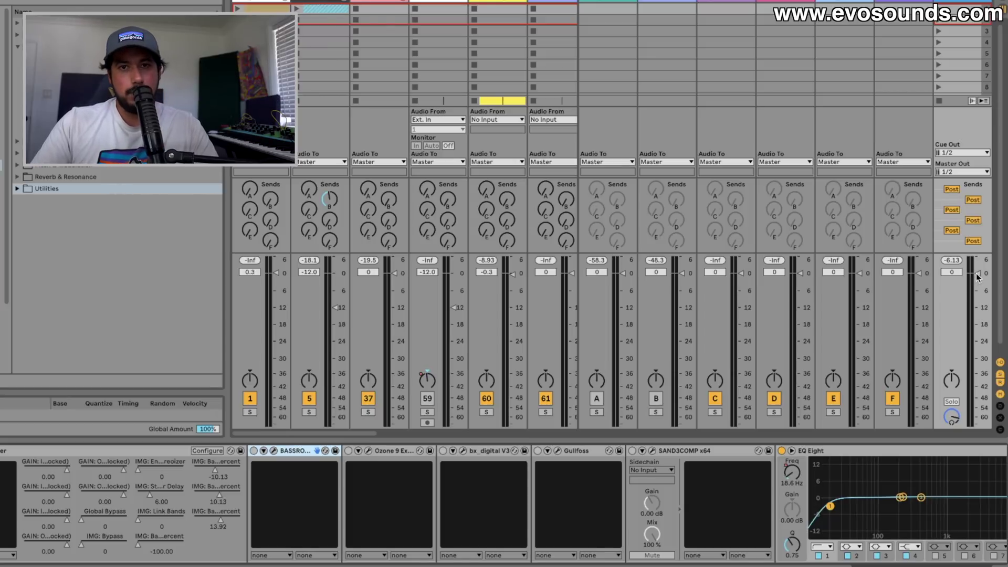
Play the arrangement from the drop at about bar 121 and check the Master track's peak level in the mixer
key("Tab")
left_click(612, 74)
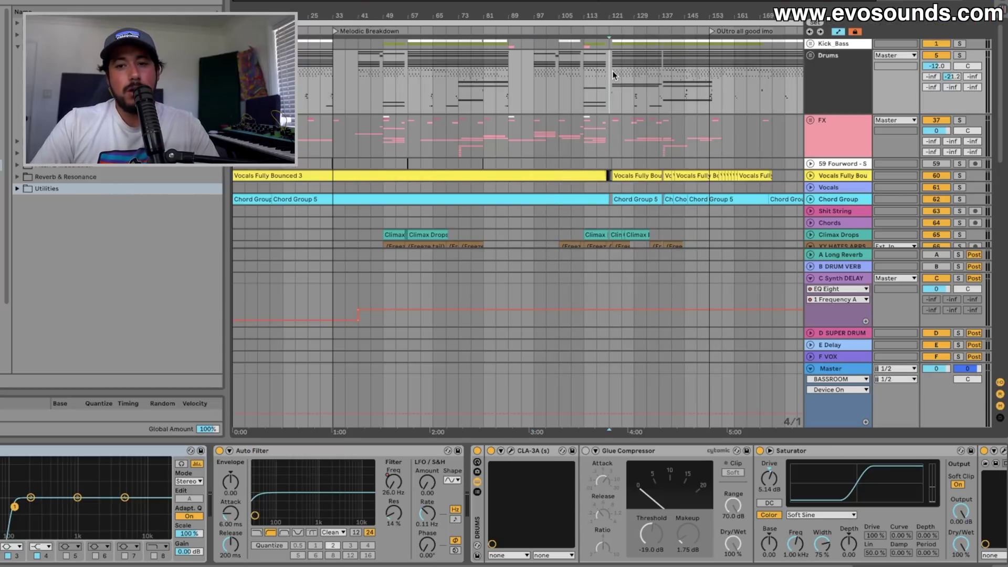
scroll(608, 75, "up", 6)
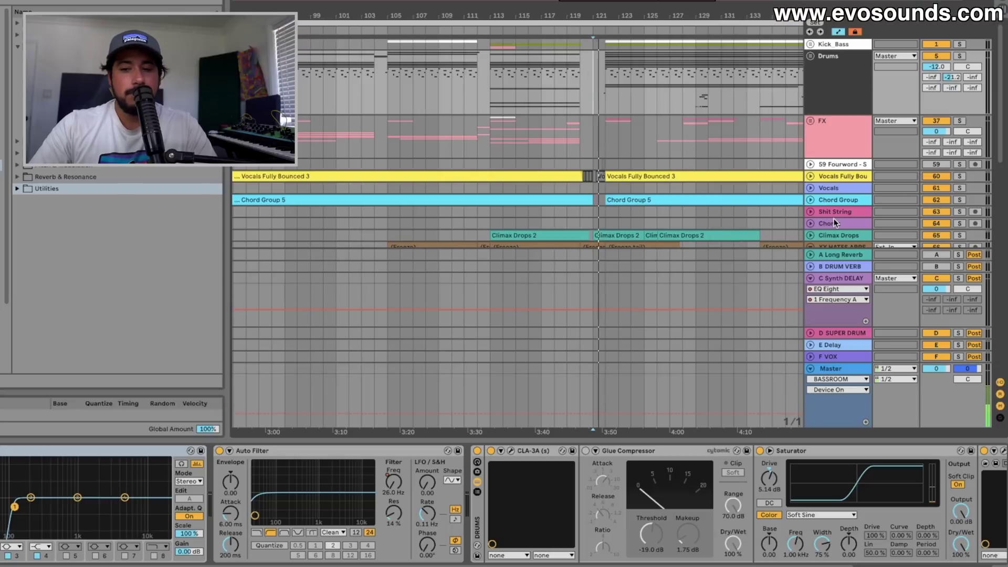
key("Tab")
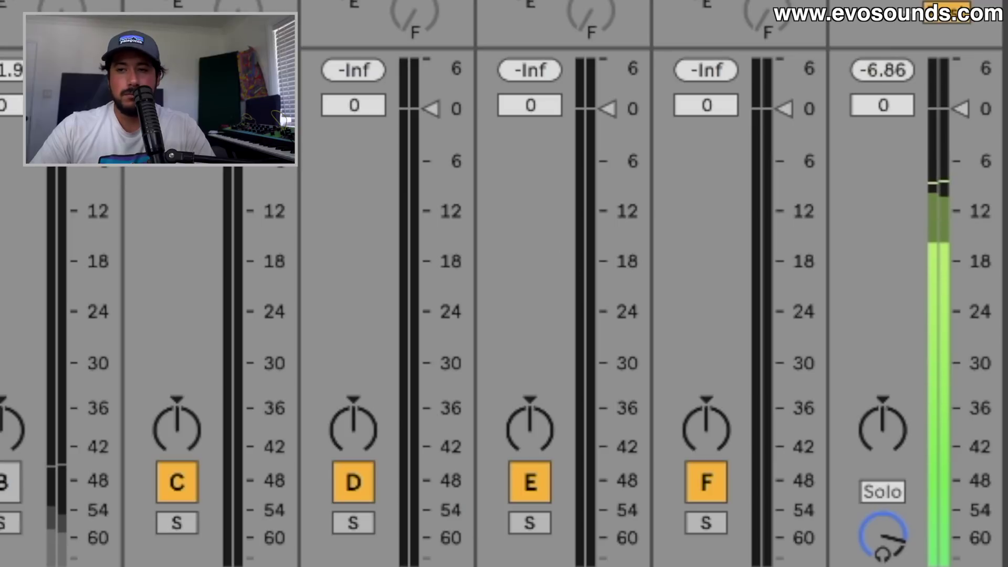
left_click(883, 252)
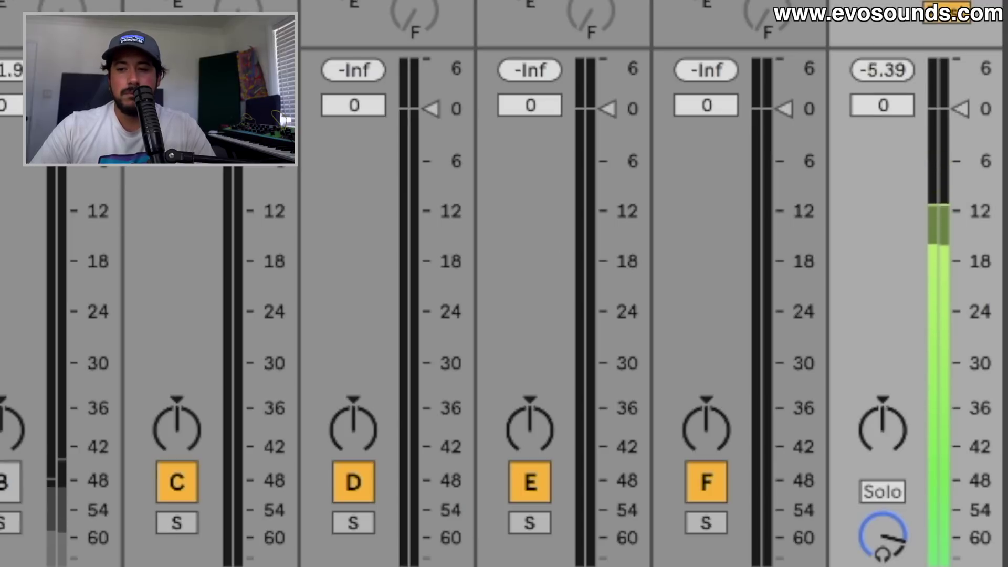
Return to the arrangement and close the Ozone 9 Imager window of the Master track
key("Tab")
key("minus")
key("minus")
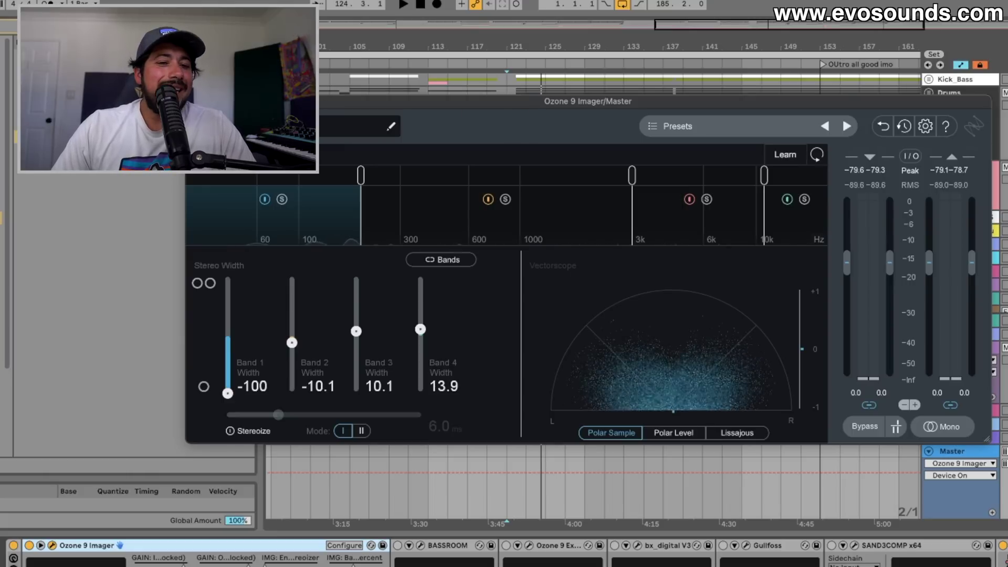
left_click_drag(659, 101, 658, 139)
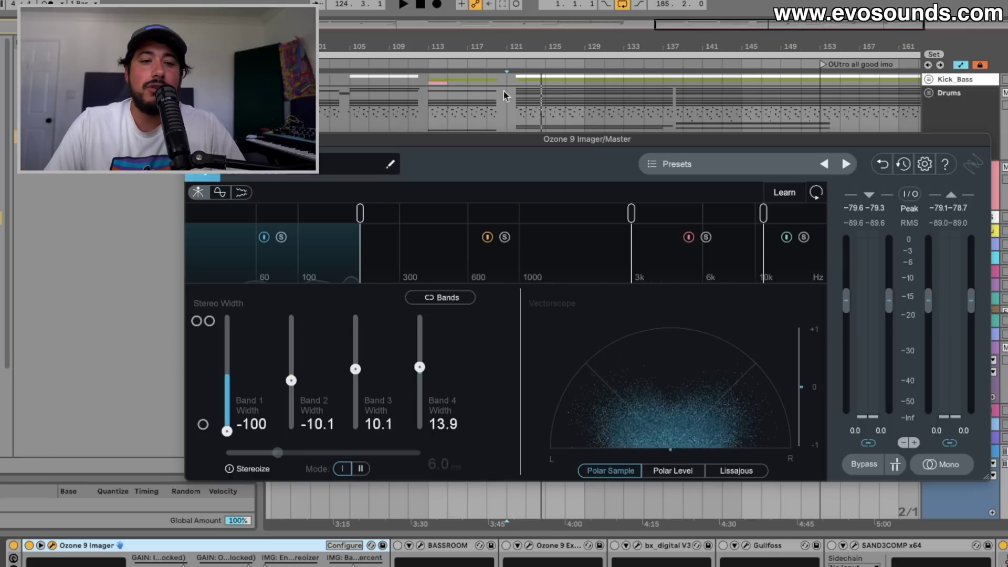
left_click(193, 139)
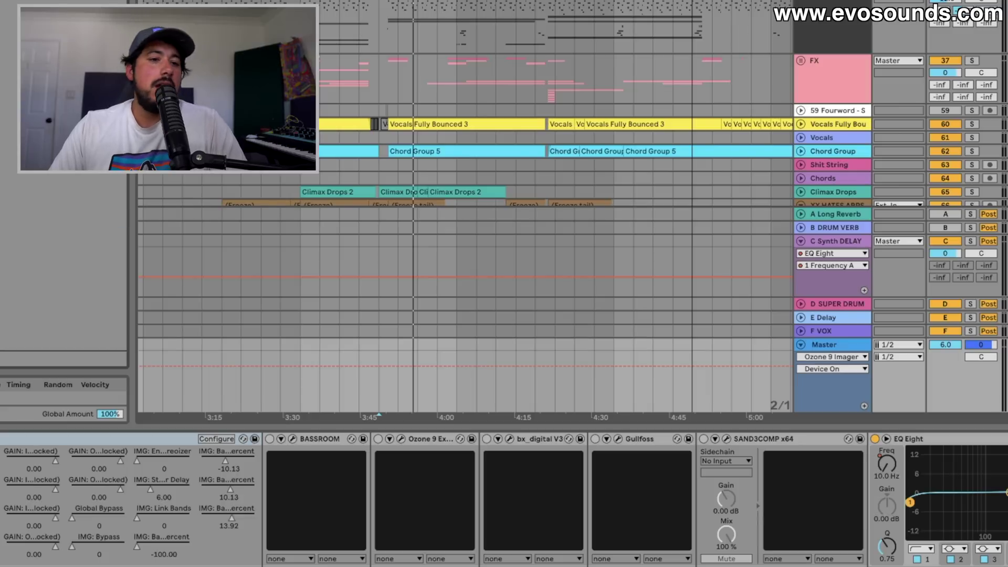
Set the Master's EQ Eight to M/S mode and lower the side channel's band 8 high cut to 10.4 Hz with Q 0.10
scroll(612, 522, "right", 10)
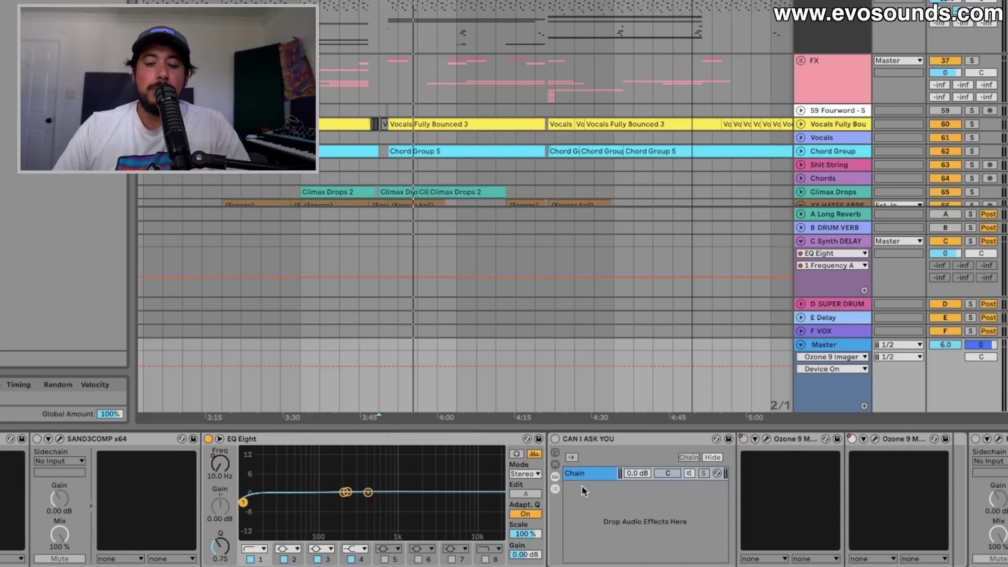
left_click(530, 478)
left_click(525, 493)
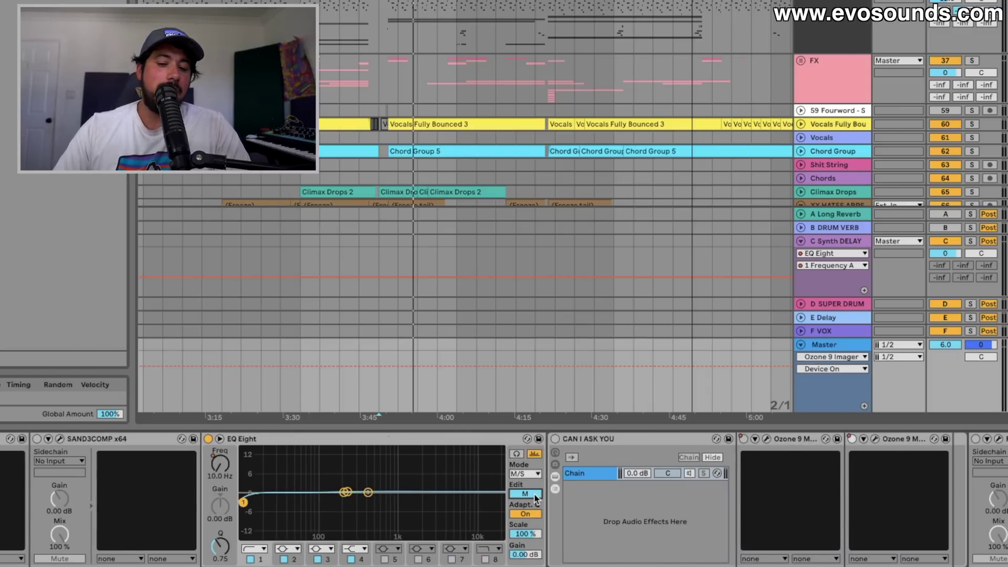
left_click(484, 559)
left_click_drag(493, 504, 244, 536)
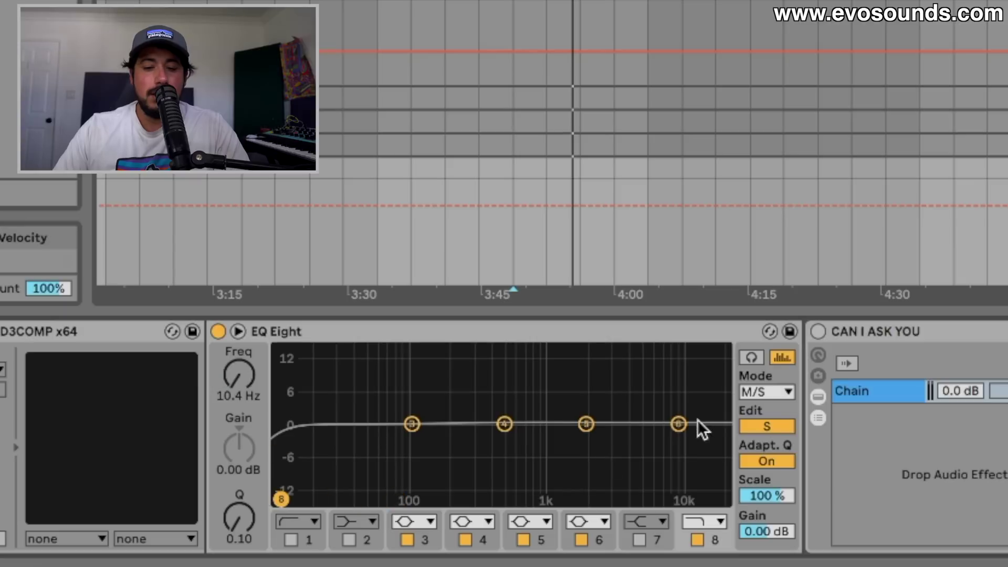
Switch EQ Eight to editing the mid channel and play a short passage to hear the mid signal alone
left_click(781, 429)
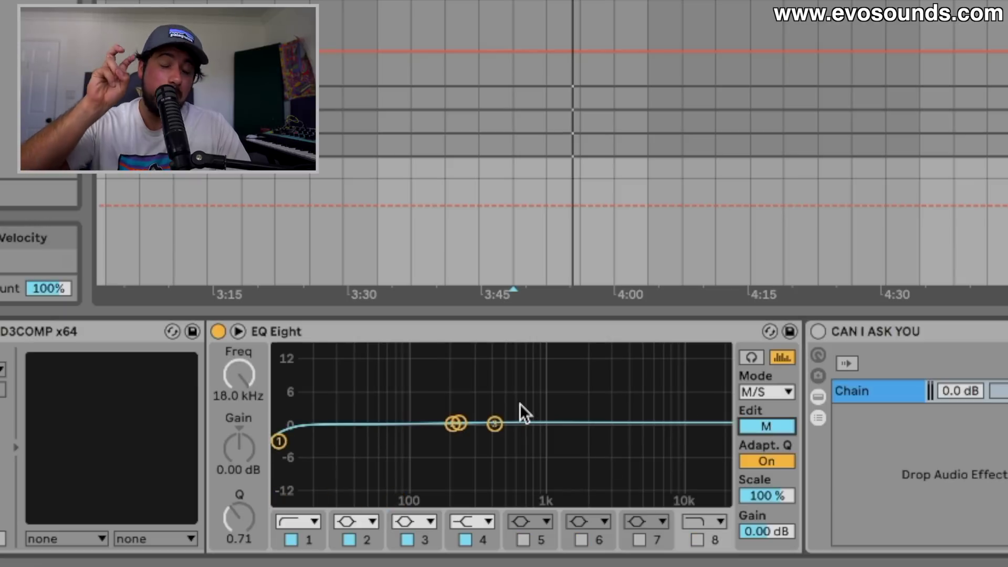
key("space")
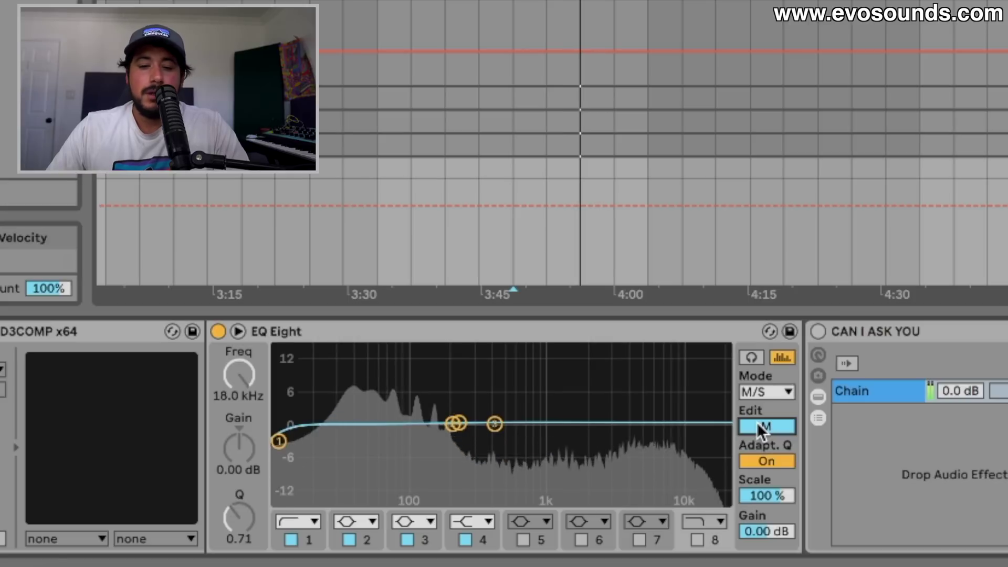
key("space")
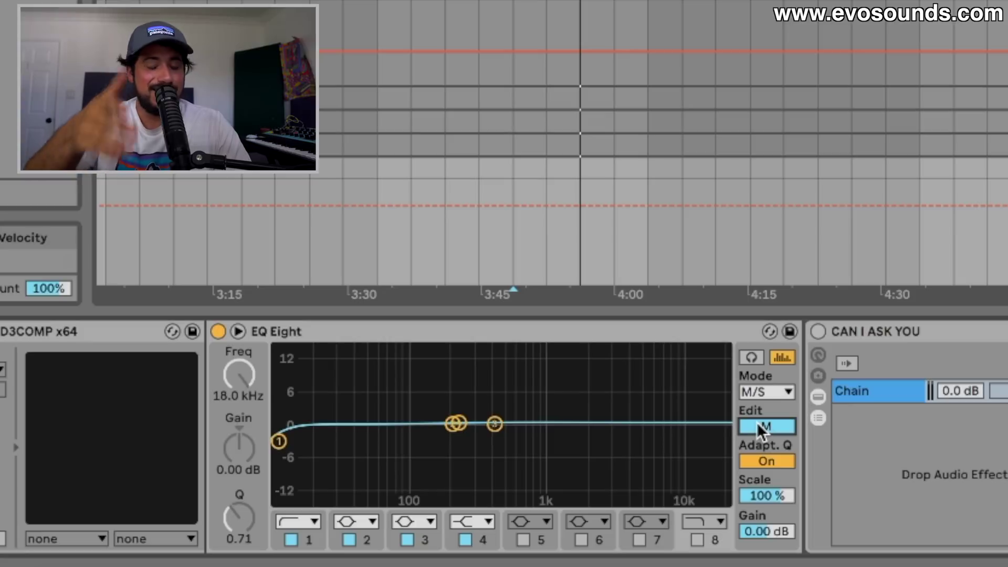
Raise the mid channel's band 1 low cut to 22.0 kHz, restore the side's band 8 to 22.0 kHz, and audition the side signal
left_click_drag(279, 440, 724, 472)
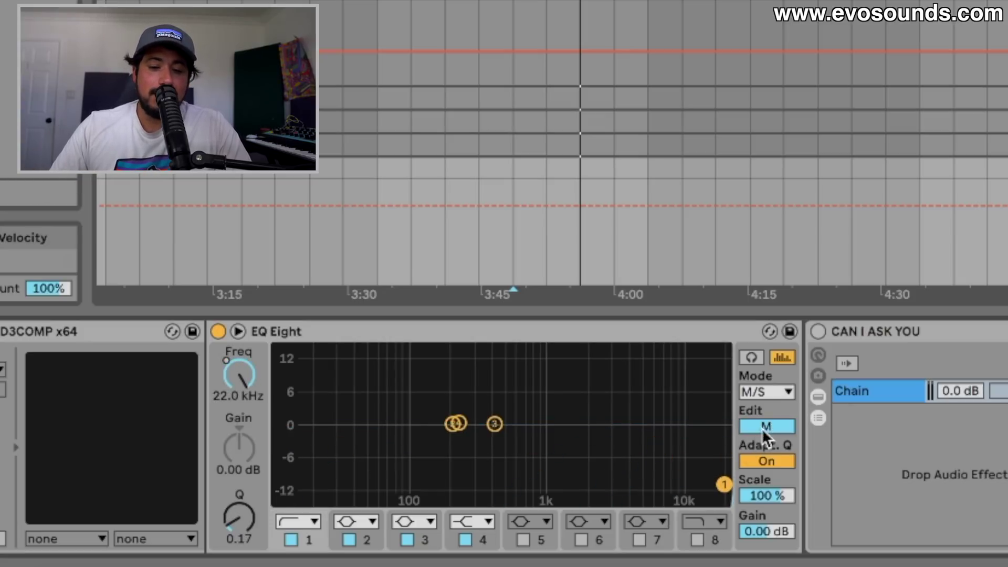
left_click(761, 436)
left_click_drag(281, 494, 722, 455)
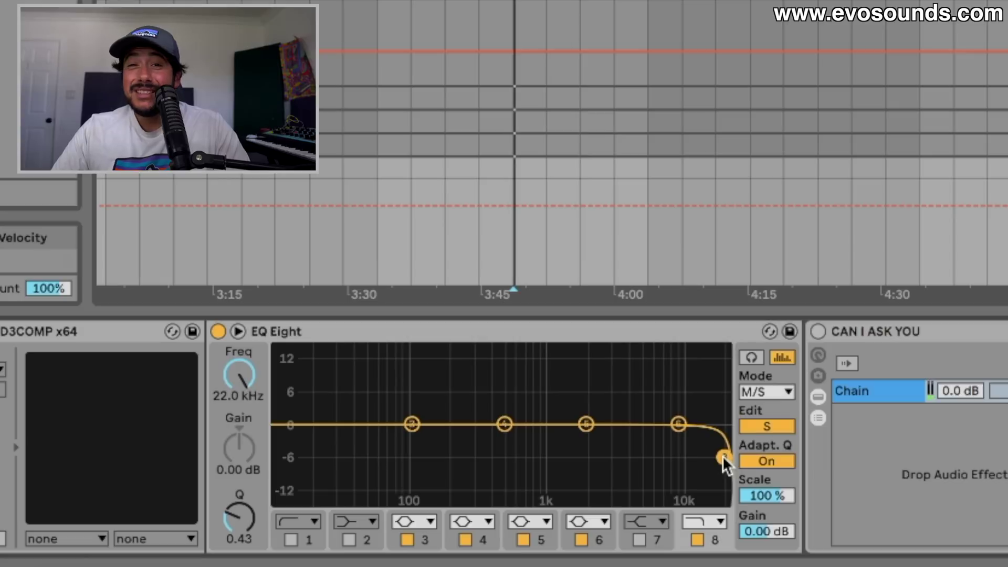
key("space")
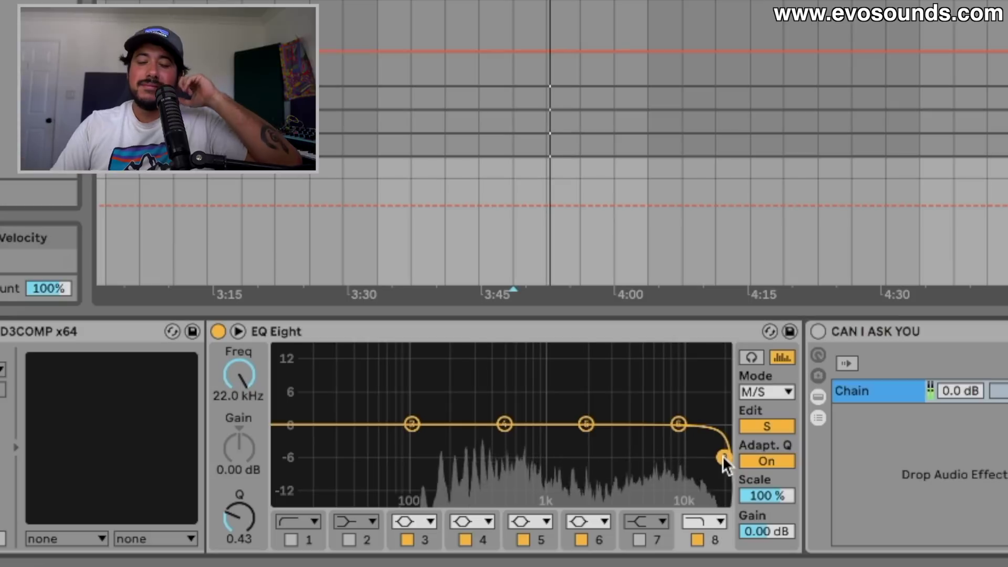
left_click(771, 394)
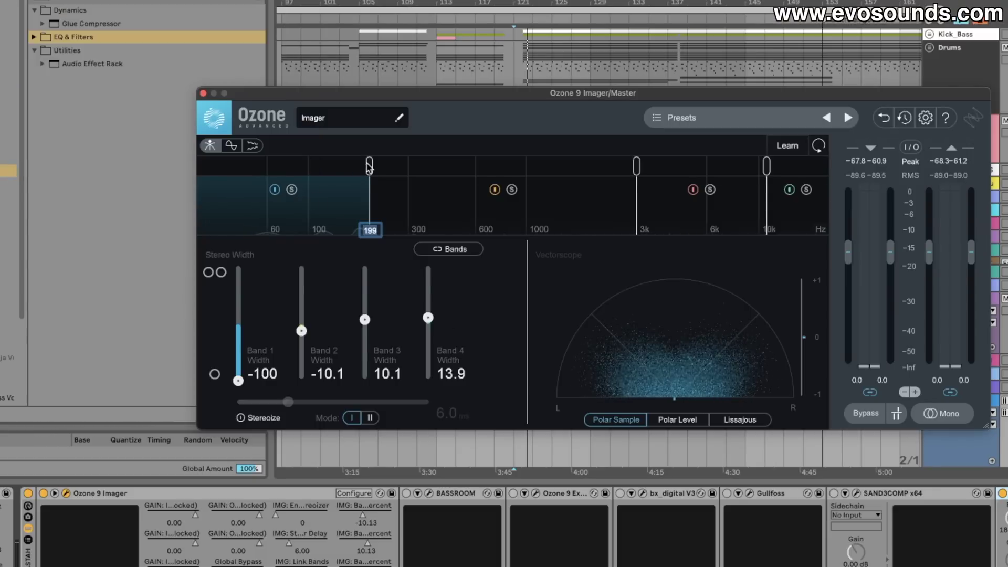
Audition soloed Band 1 in the Ozone 9 Imager at different stereo widths, then unsolo it and return its width to -100
left_click(293, 188)
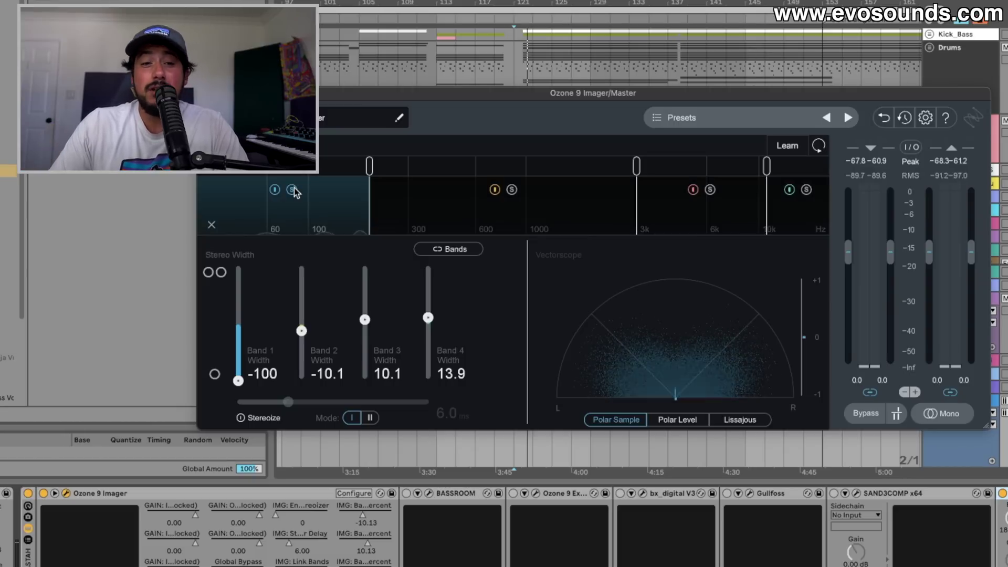
key("space")
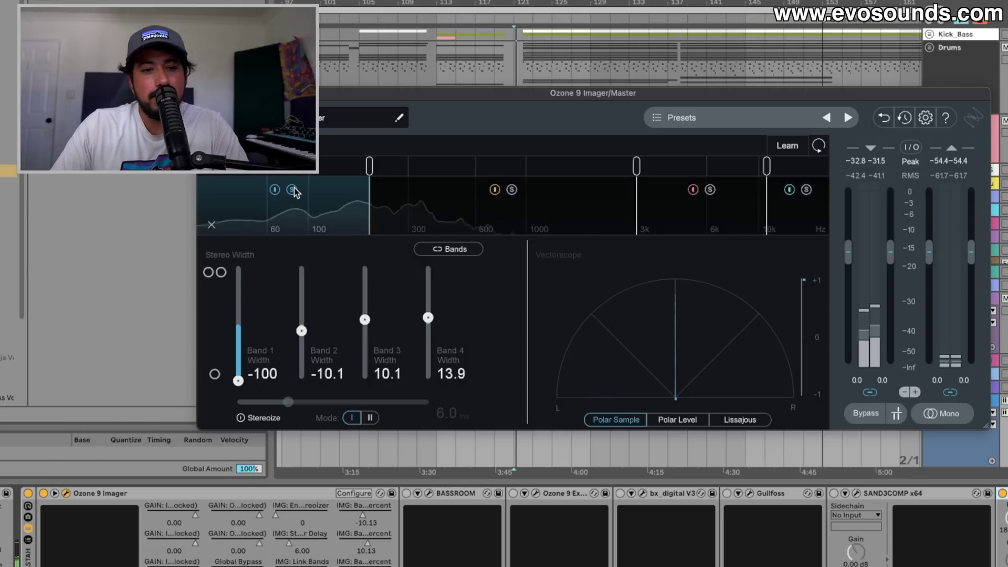
left_click_drag(238, 380, 245, 366)
left_click_drag(255, 336, 254, 326)
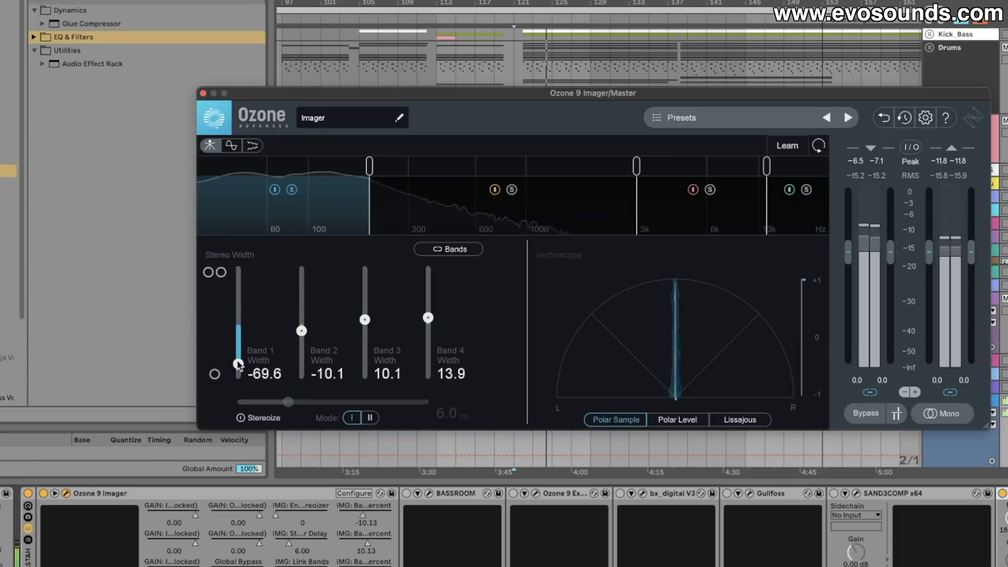
mouse_move(238, 364)
left_mouse_down()
mouse_move(239, 382)
mouse_move(242, 326)
mouse_move(238, 382)
left_mouse_up()
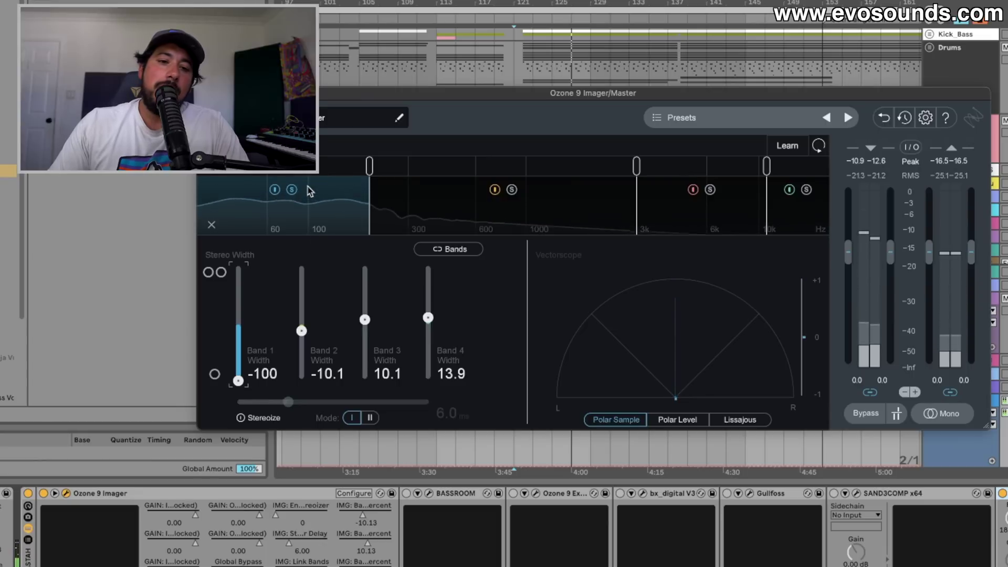
left_click(292, 189)
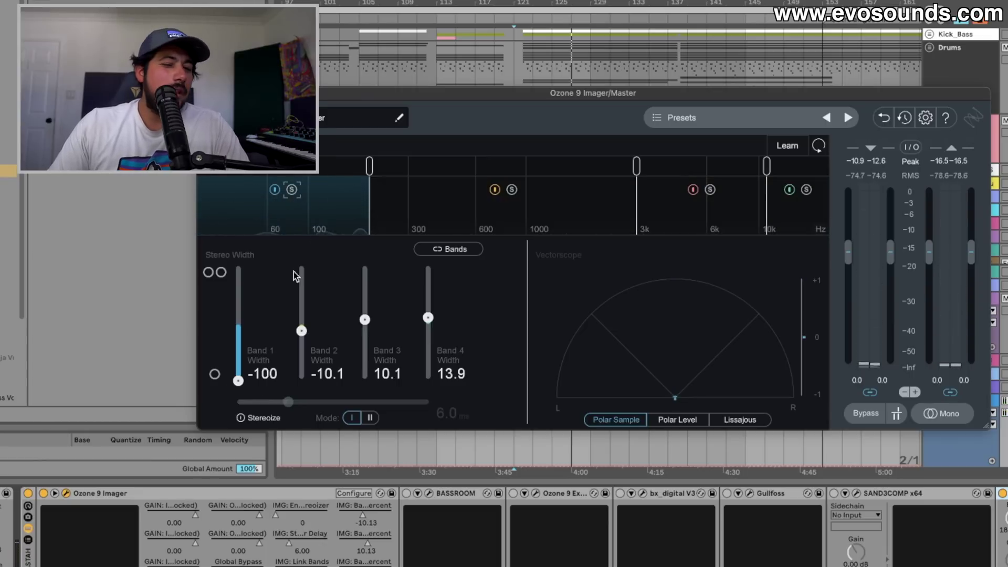
mouse_move(238, 381)
left_mouse_down()
mouse_move(239, 349)
mouse_move(254, 354)
left_mouse_up()
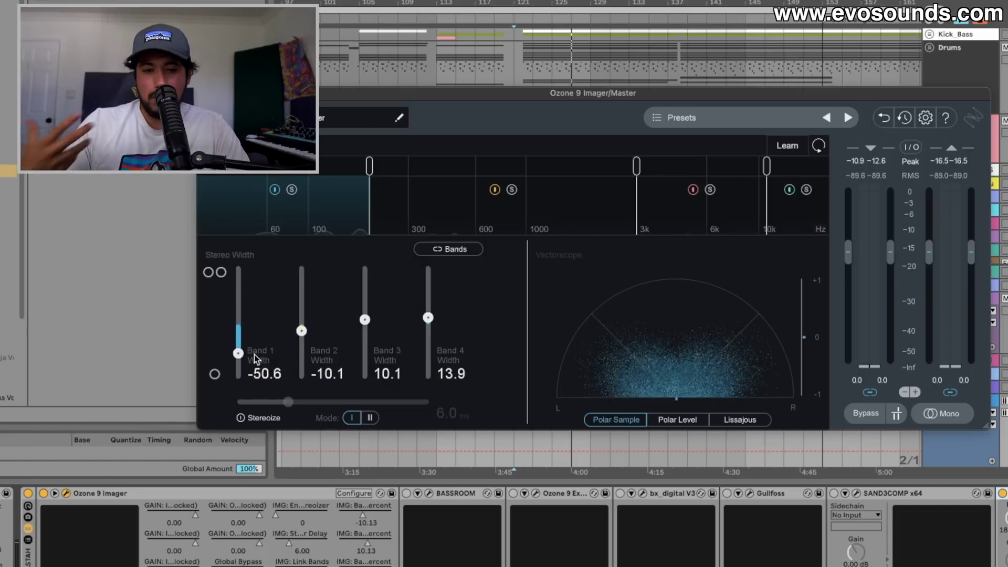
left_click_drag(254, 355, 245, 387)
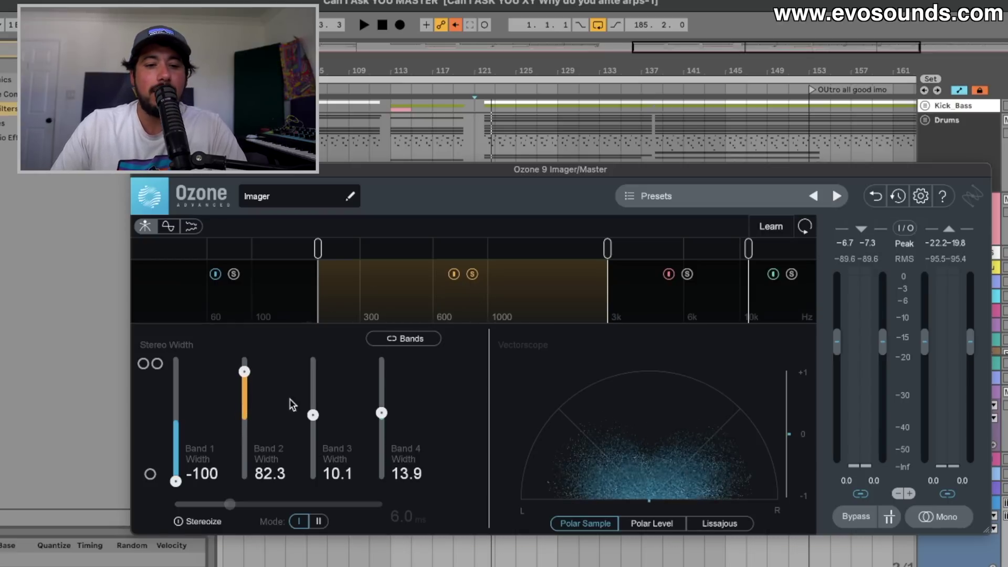
Play the track while comparing the Imager's Band 2 Width at -100 and 100
key("space")
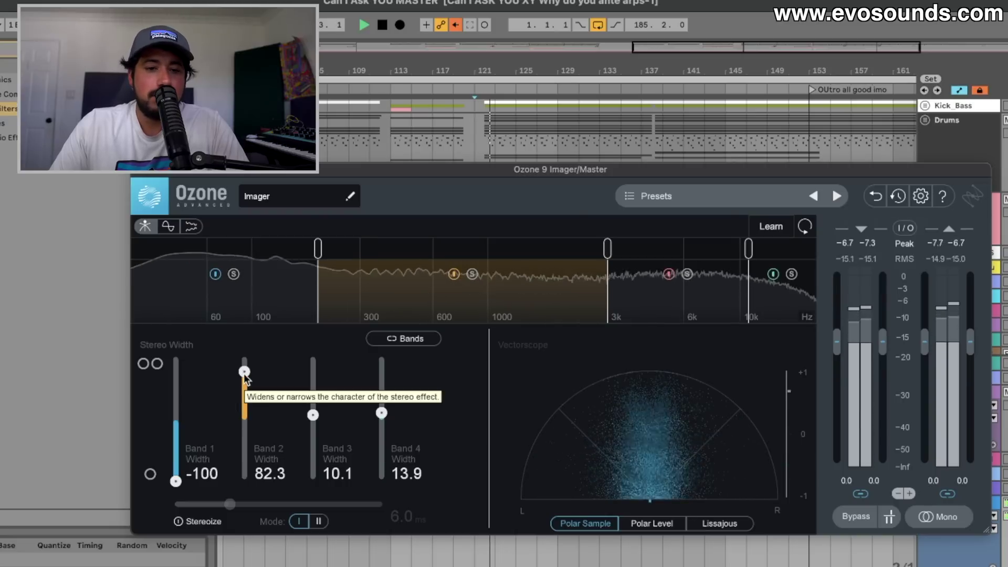
left_click_drag(245, 375, 243, 531)
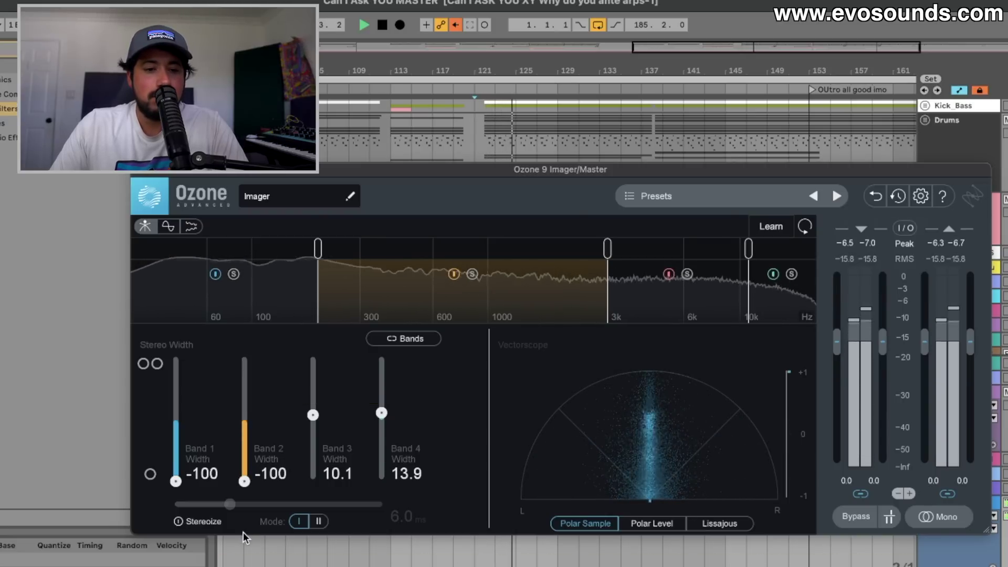
left_click_drag(247, 419, 262, 363)
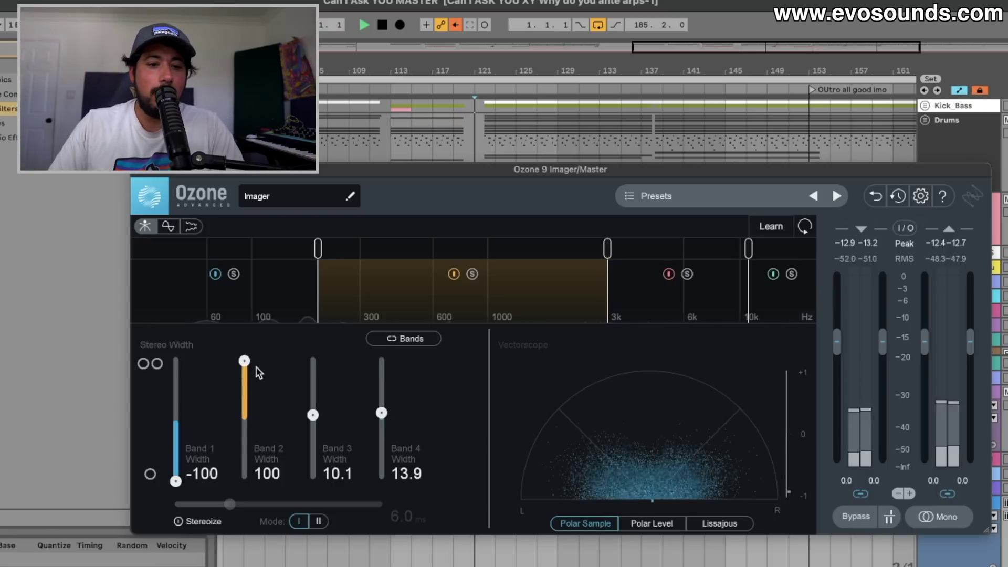
Audition the track with Band 2 Width at -100, then stop playback and reset Band 2 Width to 0.0
left_click_drag(244, 362, 243, 481)
key("space")
key("space")
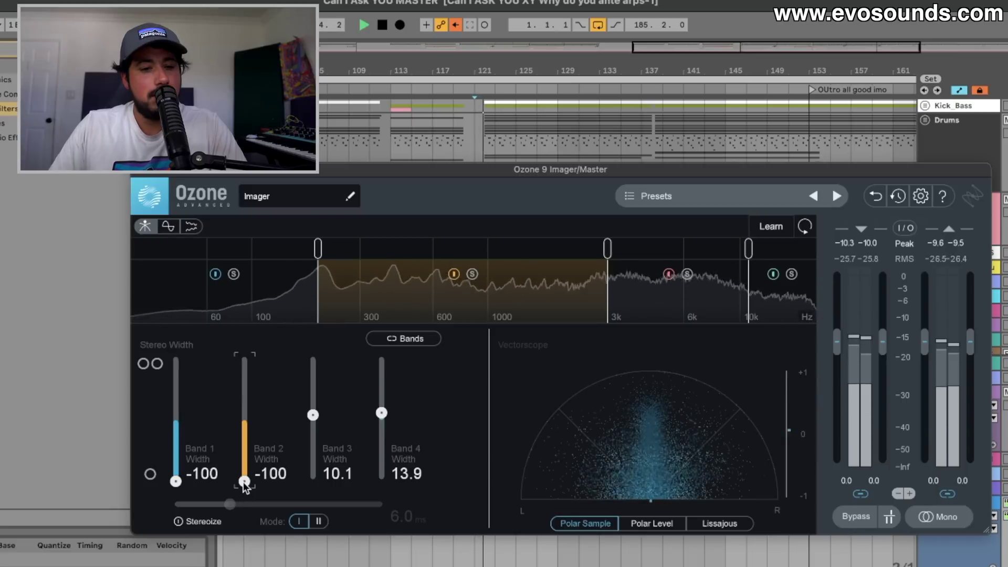
key("space")
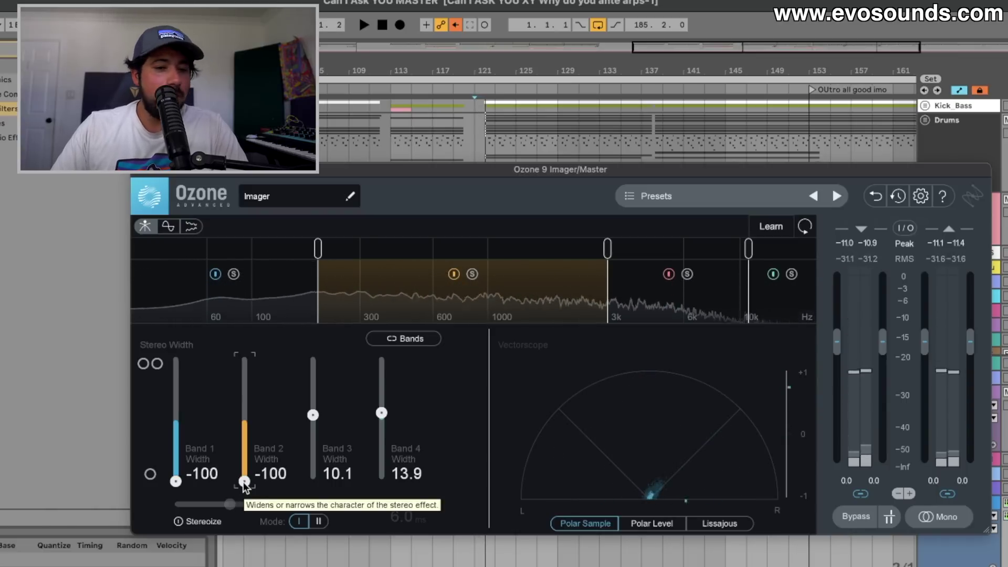
left_click(244, 481, "alt")
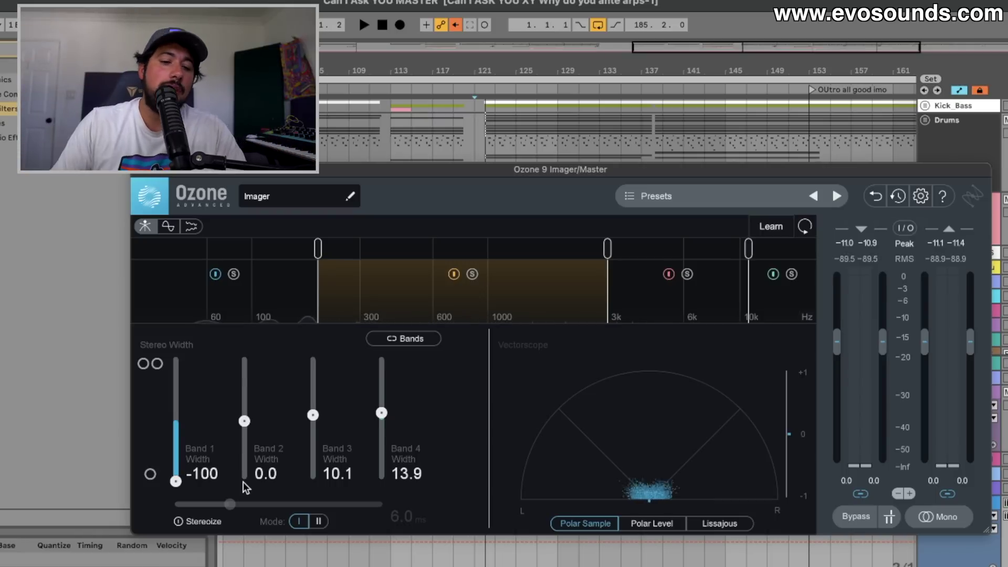
Set the Imager's Band 2 Width to -8.9, play the track, and audition it at -100 before returning to -8.9
left_click_drag(240, 431, 235, 433)
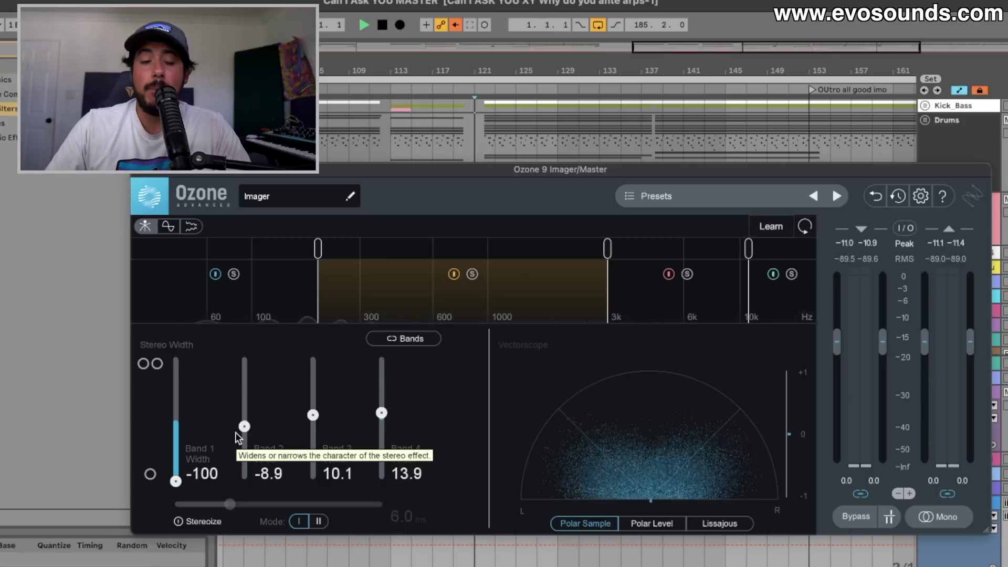
key("space")
left_click(244, 426)
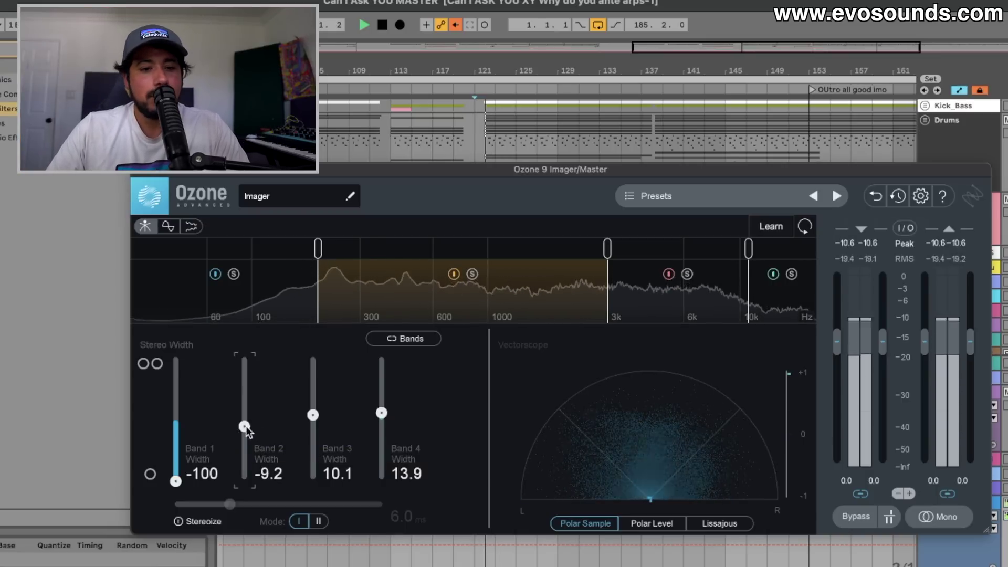
left_click_drag(245, 427, 244, 482)
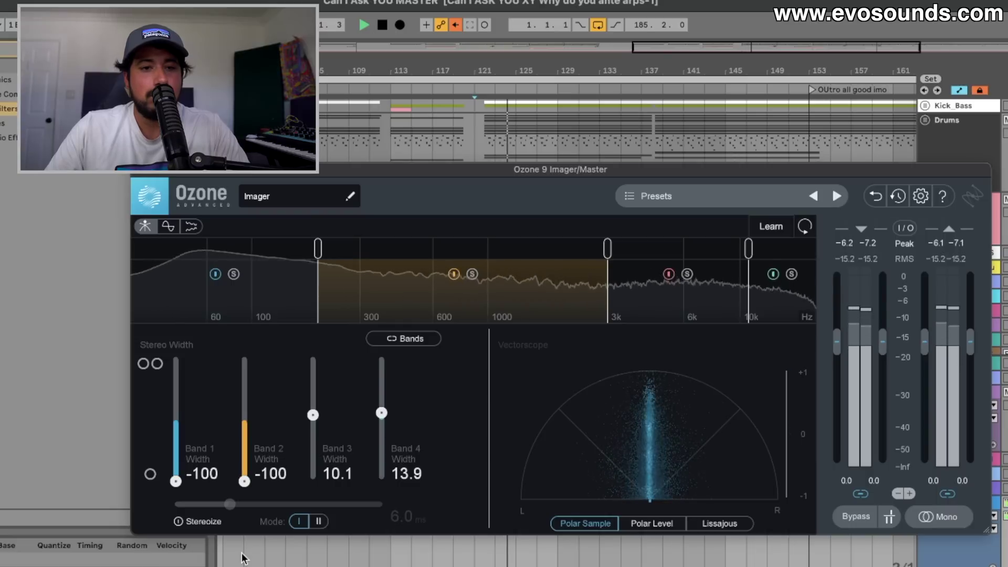
left_click_drag(244, 481, 259, 428)
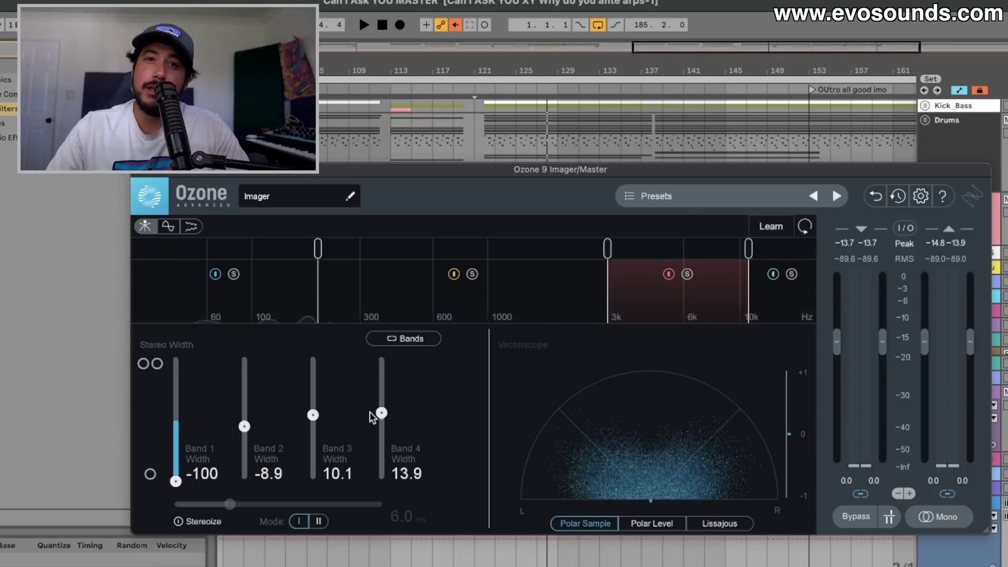
With Band 2 Width at 100, set the Stereoize delay to 9.7 ms, compare Stereoize on and off, and leave it off with playback stopped
mouse_move(244, 426)
left_mouse_down()
mouse_move(261, 361)
mouse_move(261, 431)
left_mouse_up()
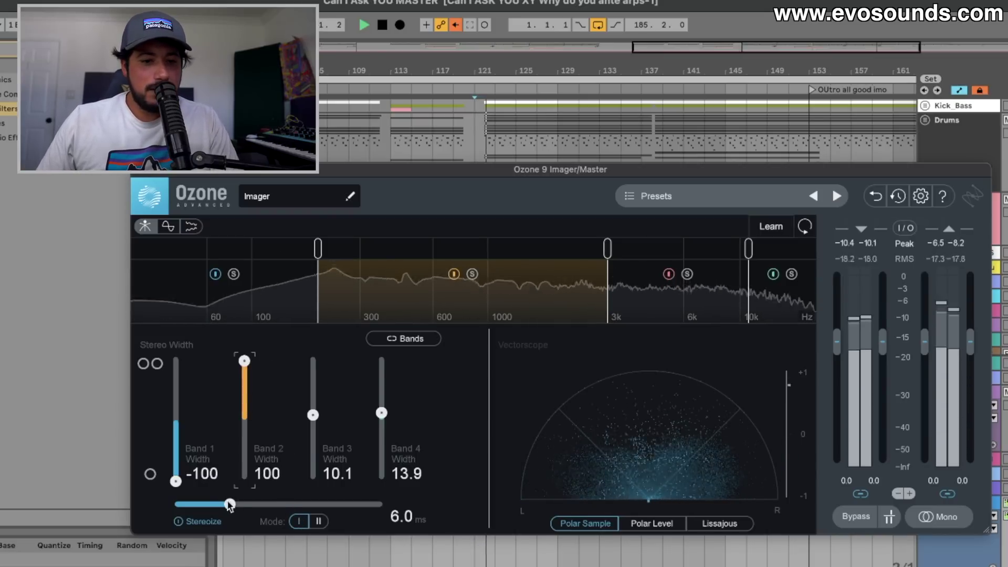
left_click_drag(229, 504, 270, 504)
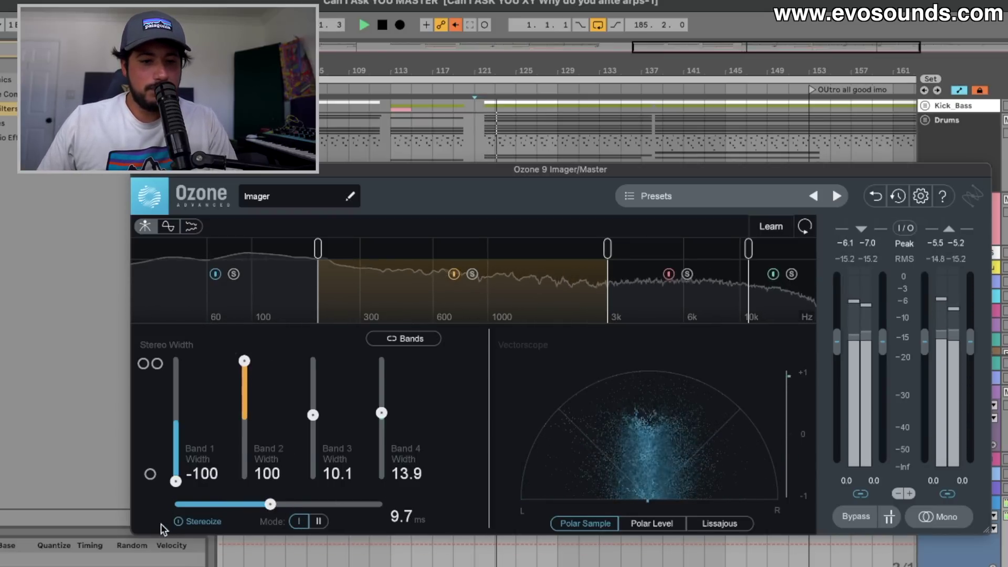
left_click(177, 521)
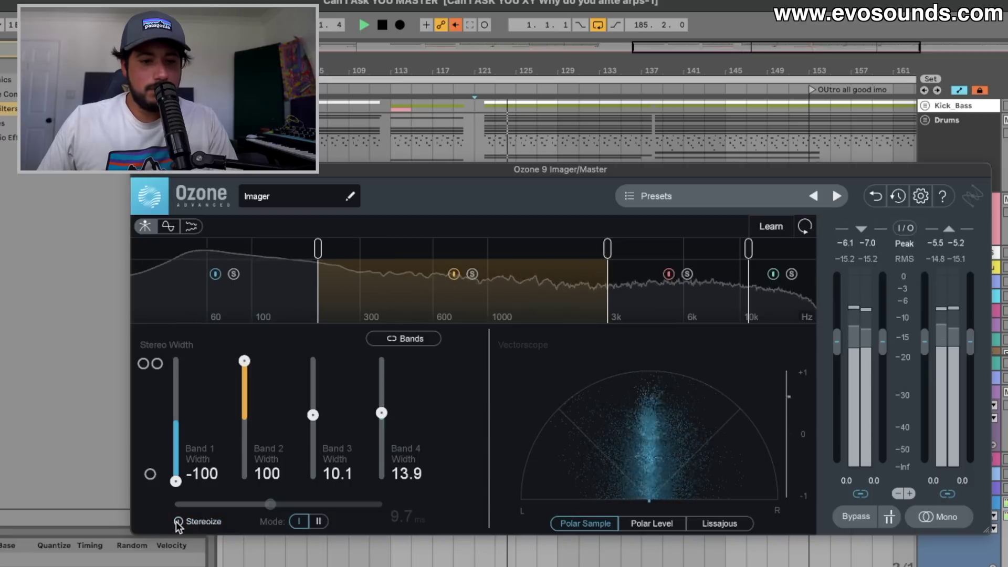
left_click(178, 521)
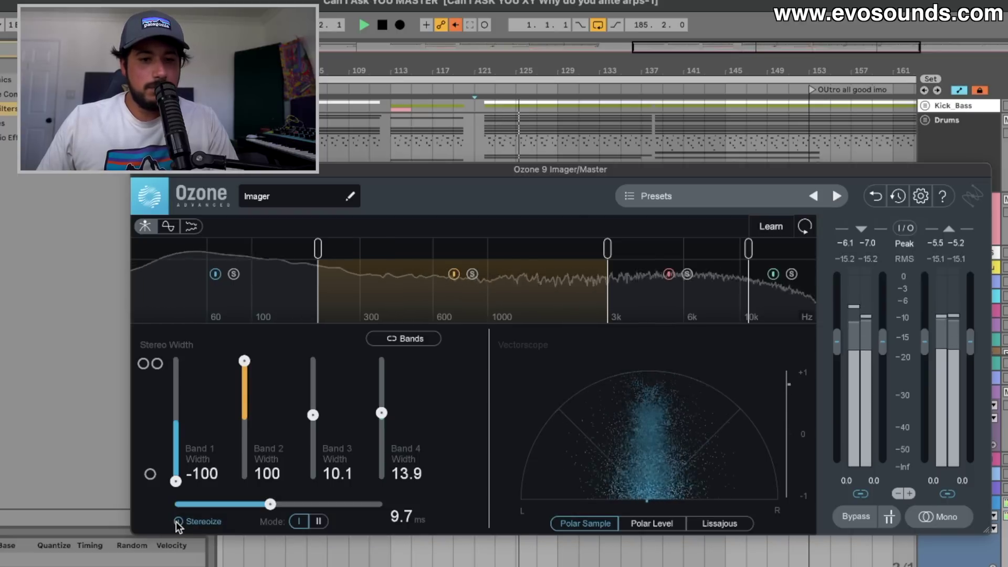
left_click(177, 521)
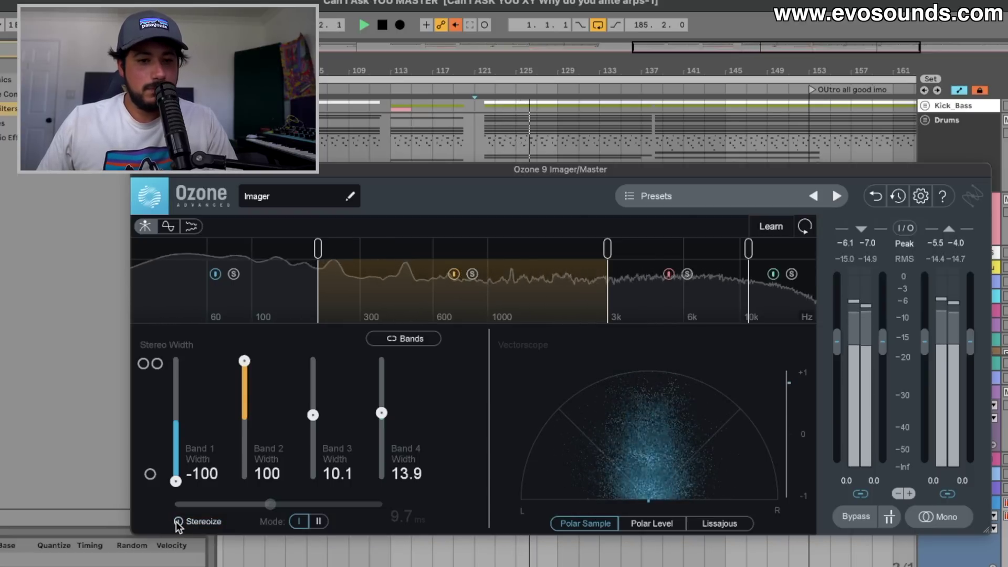
key("space")
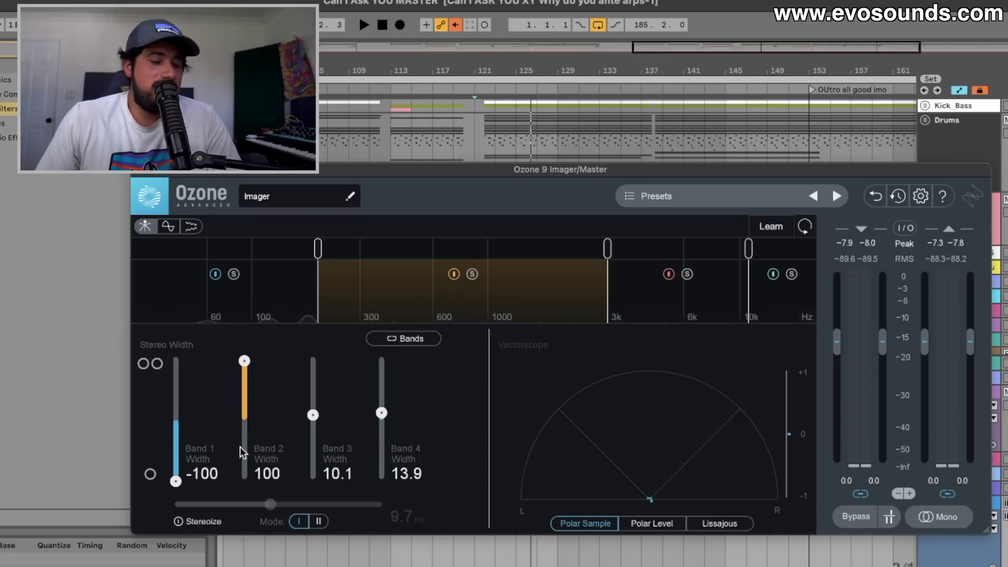
Set the Imager's Band 2 Width to -7.6 and close the Imager window
left_click_drag(248, 369, 242, 436)
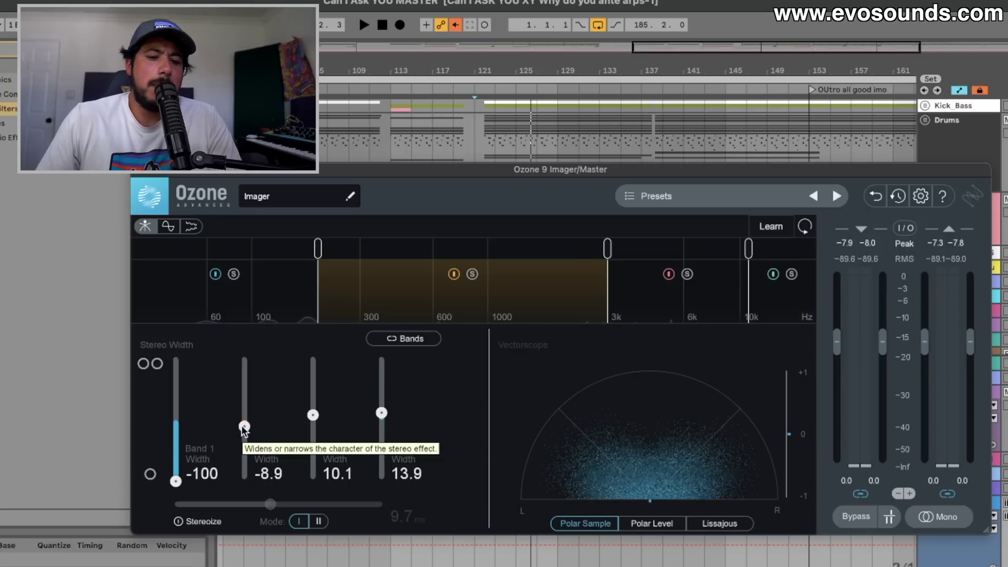
left_click_drag(242, 426, 242, 425)
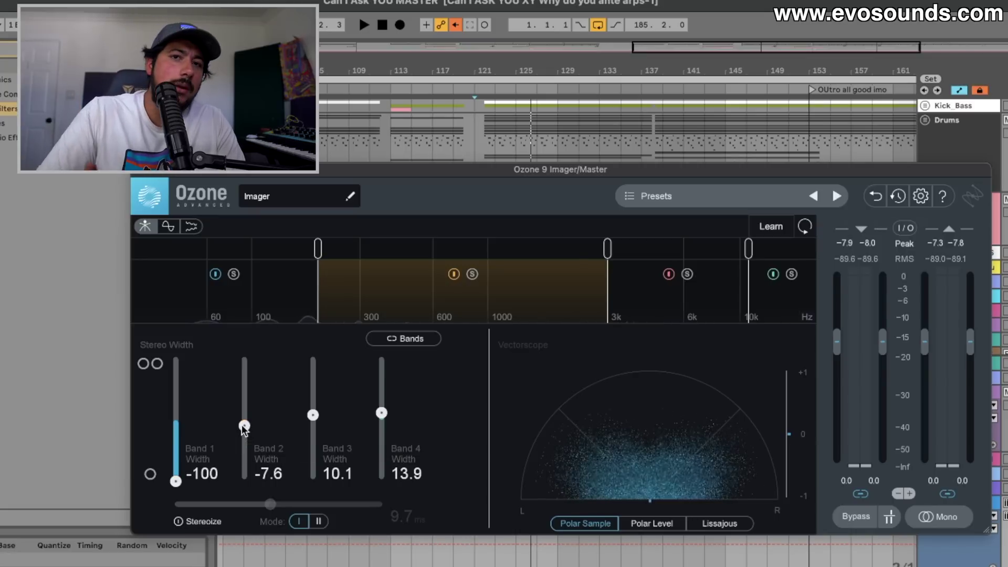
left_click(139, 174)
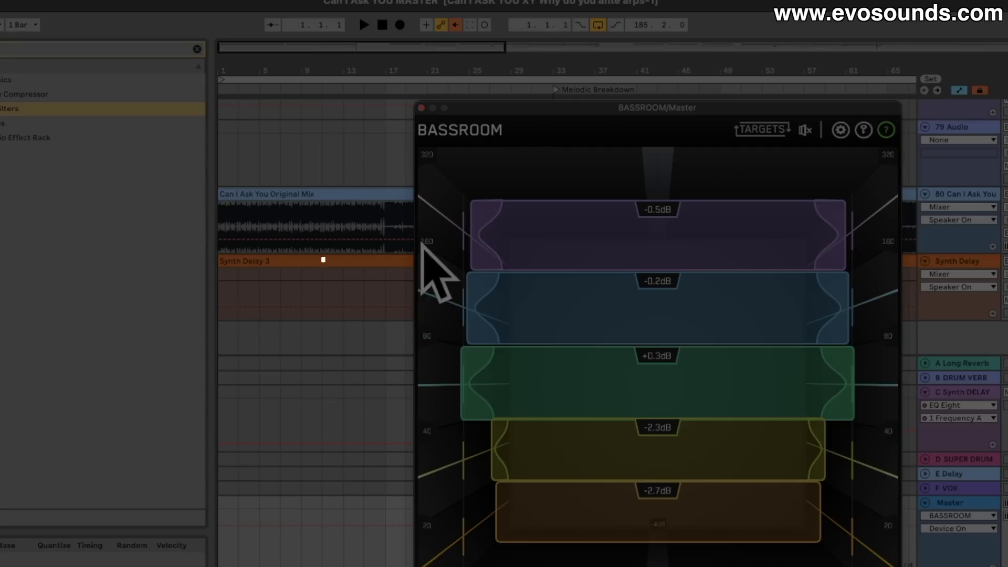
Review the "CHAPTER & VERSE - ASHES (EXTENDED MIX)" reference in BASSROOM's target setup, then return to the band view
left_click_drag(555, 109, 339, 96)
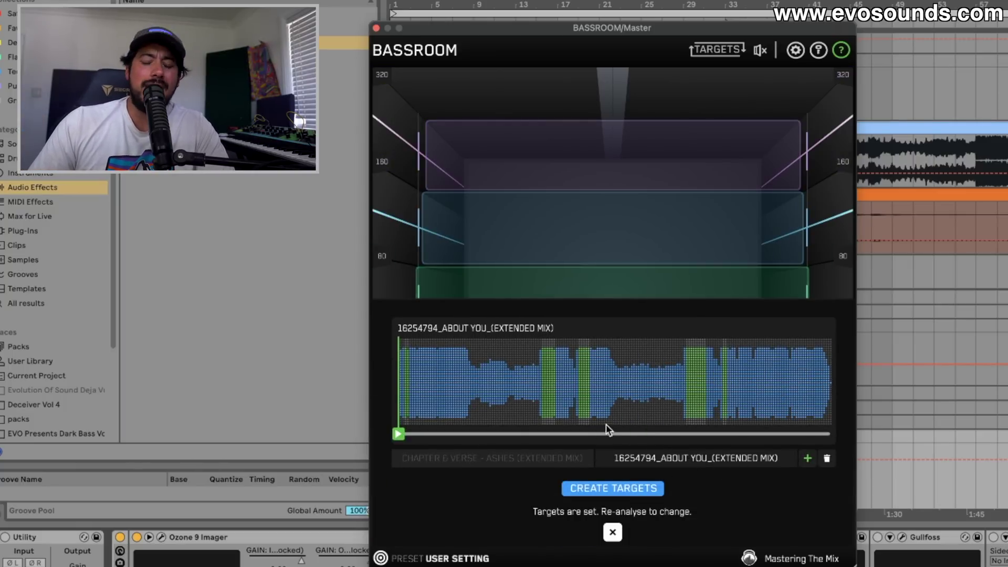
left_click(500, 460)
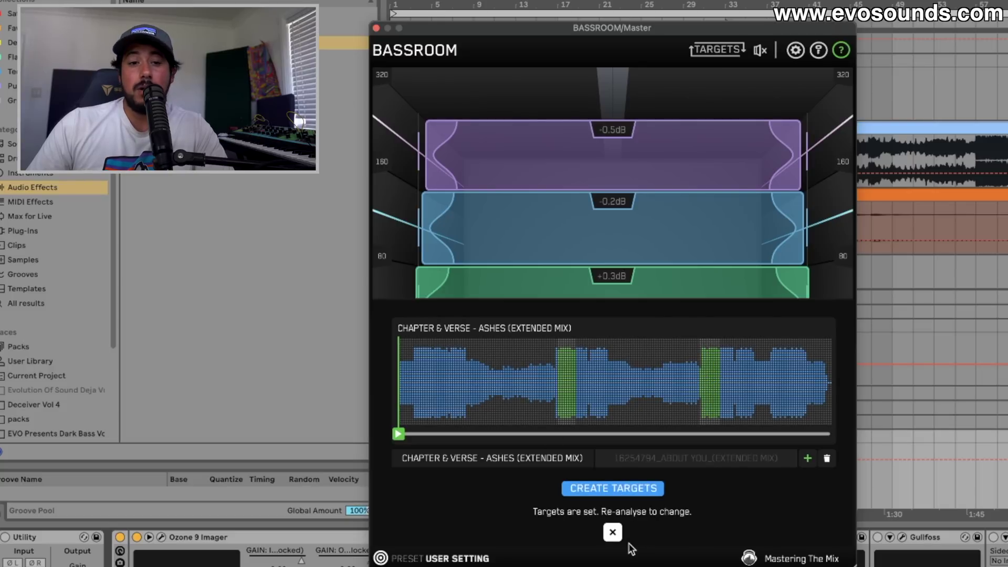
left_click(612, 532)
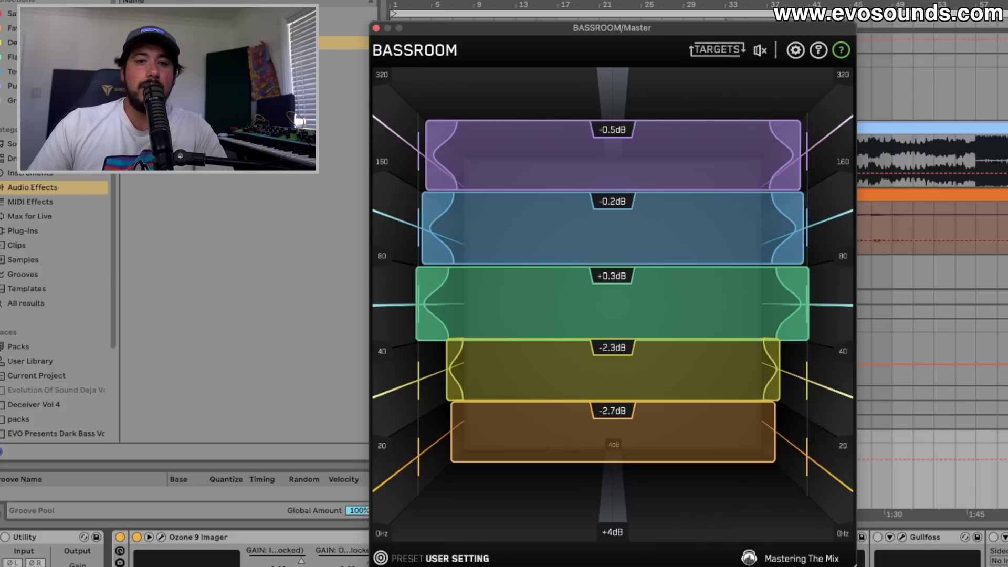
Move the BASSROOM window clear of the arrangement and start playback from the section near bar 121
left_click_drag(629, 28, 445, 88)
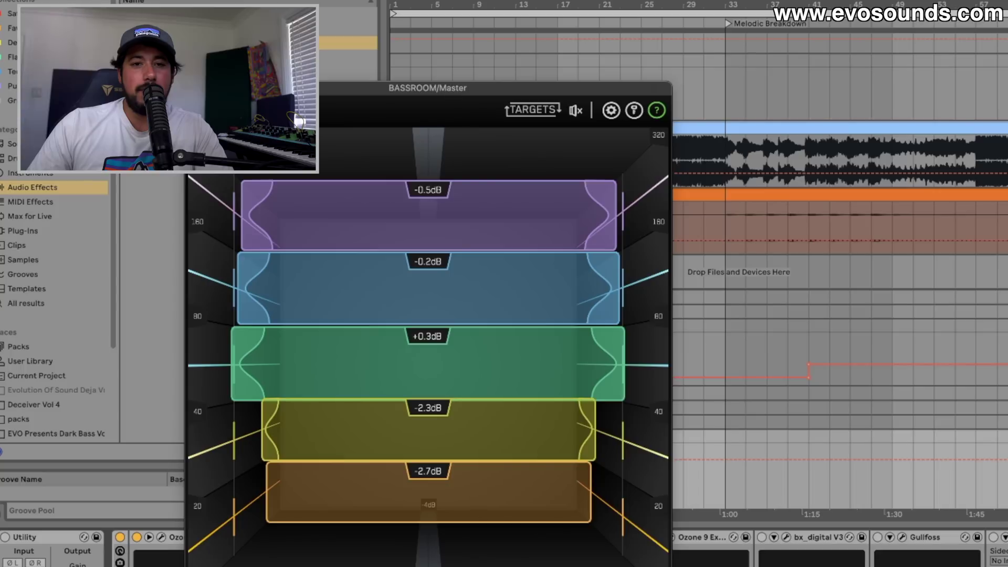
left_click_drag(840, 6, 845, 3)
scroll(841, 138, "up", 5)
scroll(840, 139, "right", 4)
scroll(840, 145, "up", 4)
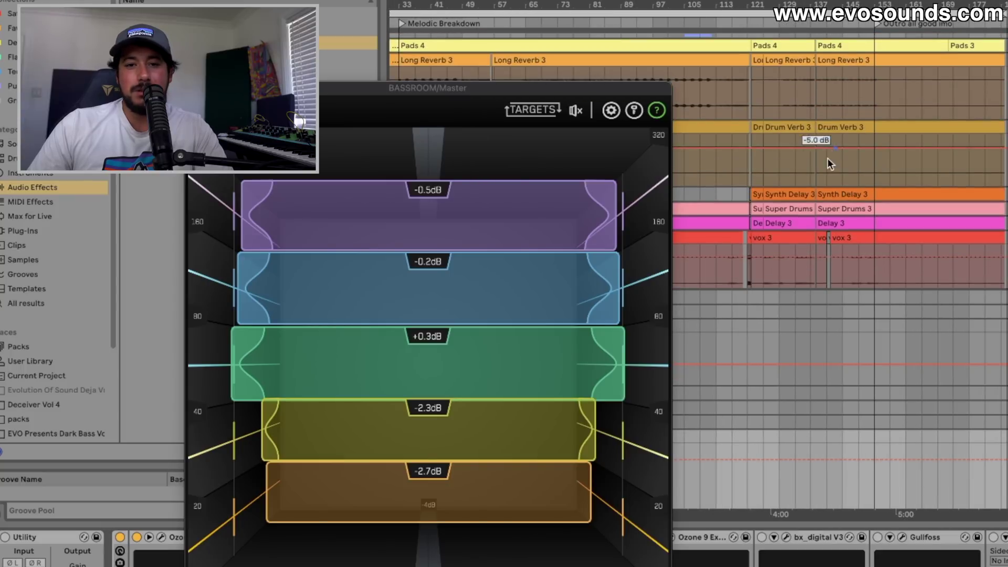
left_click(753, 178)
key("space")
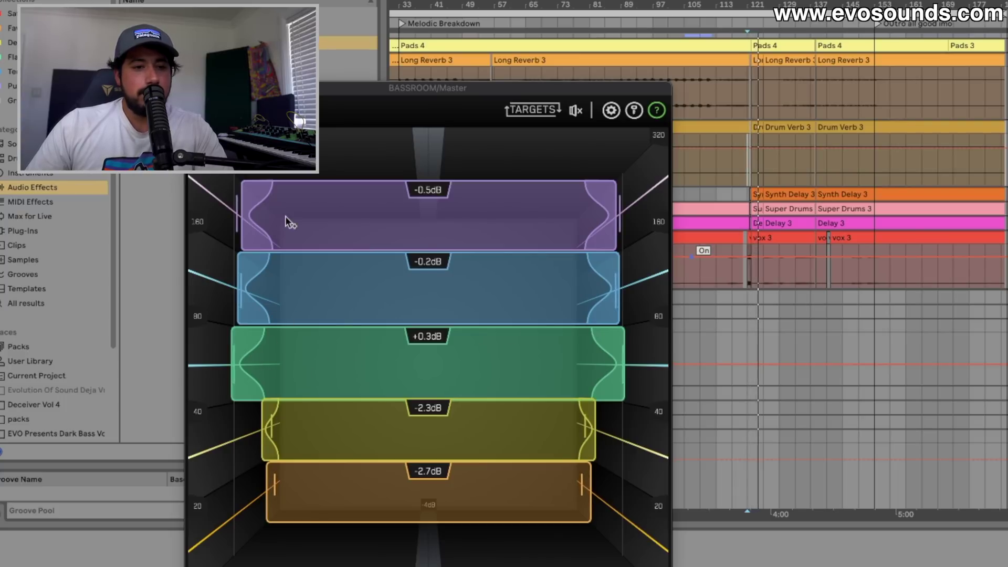
Set BASSROOM's 160–320 Hz band to -0.2 dB, 80–160 Hz to -0.5 dB, 20–40 Hz to -3.0 dB and the lowest band to -3.4 dB
left_click_drag(288, 221, 288, 220)
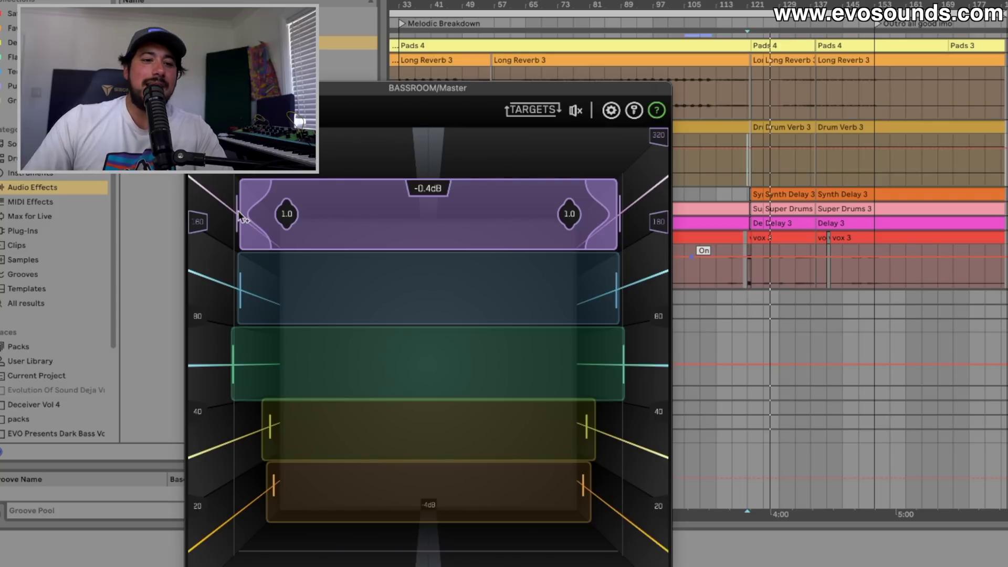
left_click_drag(348, 219, 349, 215)
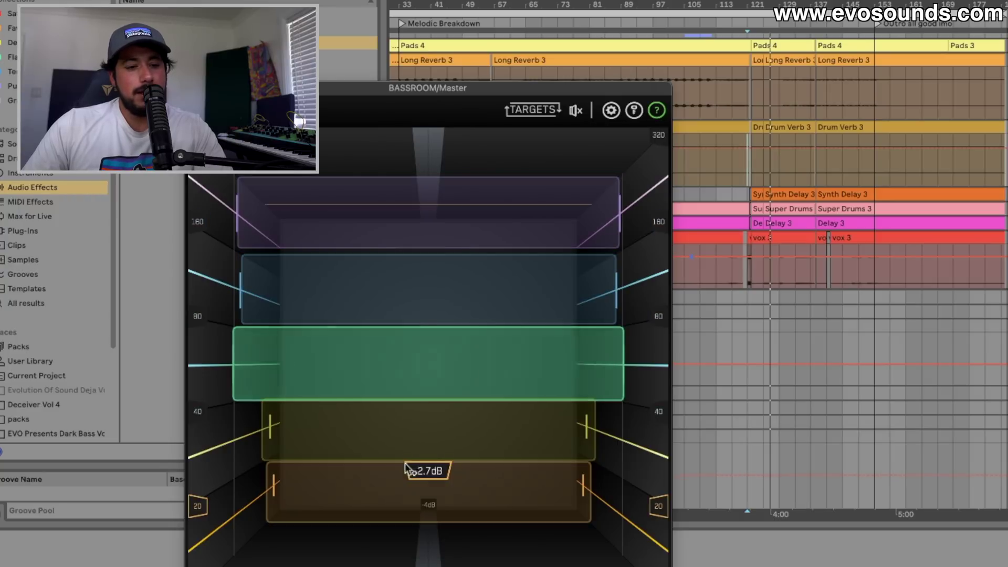
left_click_drag(408, 433, 407, 444)
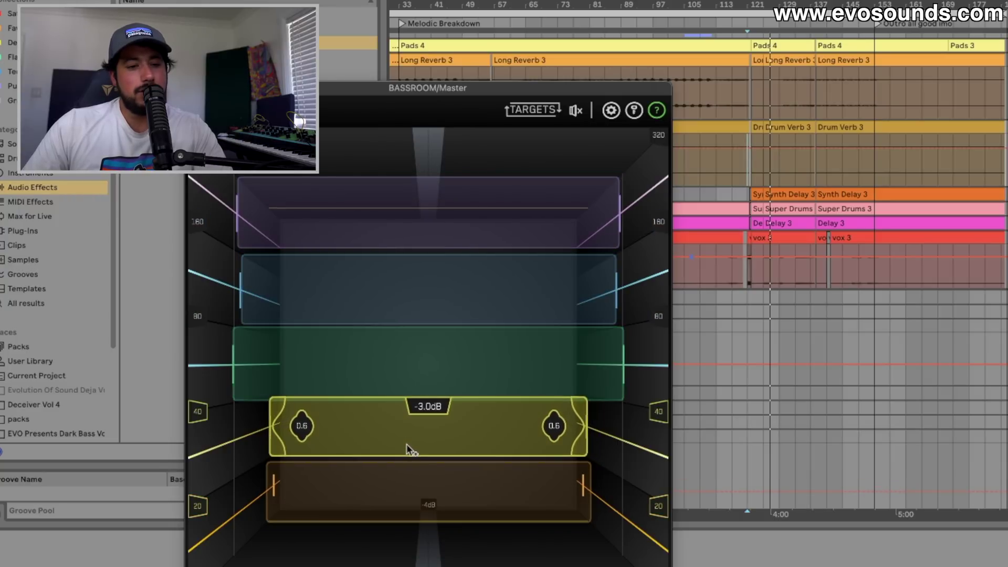
left_click_drag(390, 479, 385, 489)
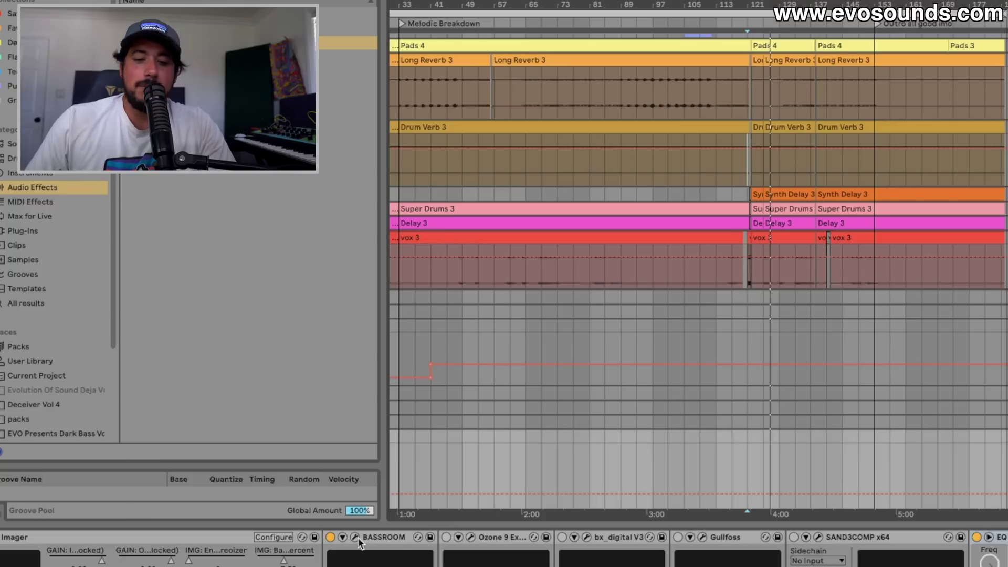
Reopen the BASSROOM window and restart playback to check the bands against their targets
left_click(358, 538)
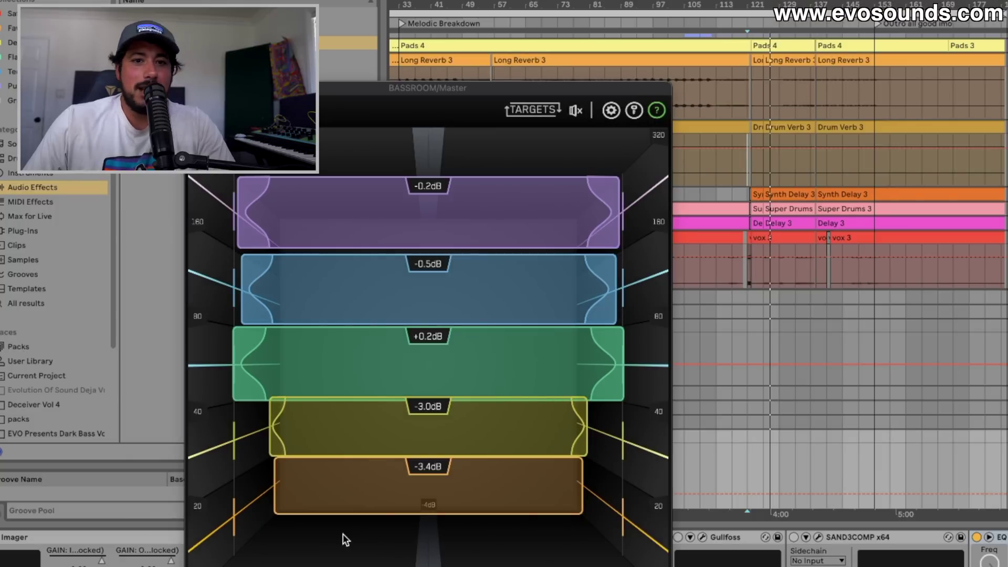
left_click(302, 298)
left_click_drag(301, 297, 297, 300)
key("space")
left_click(403, 489)
left_click(315, 210)
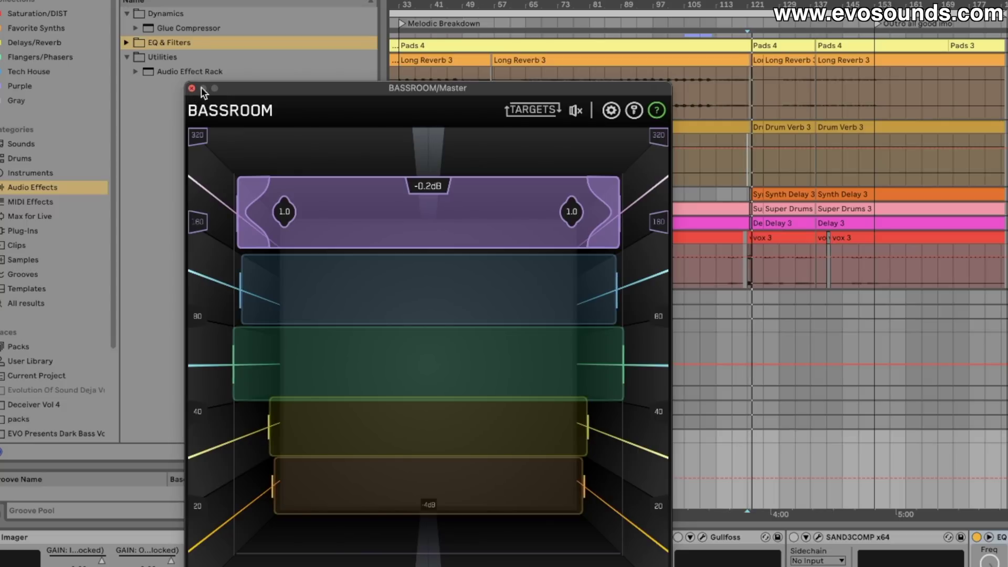
Set BASSROOM's 80–160 Hz band to -0.3 dB, 20–40 Hz to -2.7 dB and the lowest band to -3.1 dB, and close its window
left_click(387, 312)
left_click(385, 228)
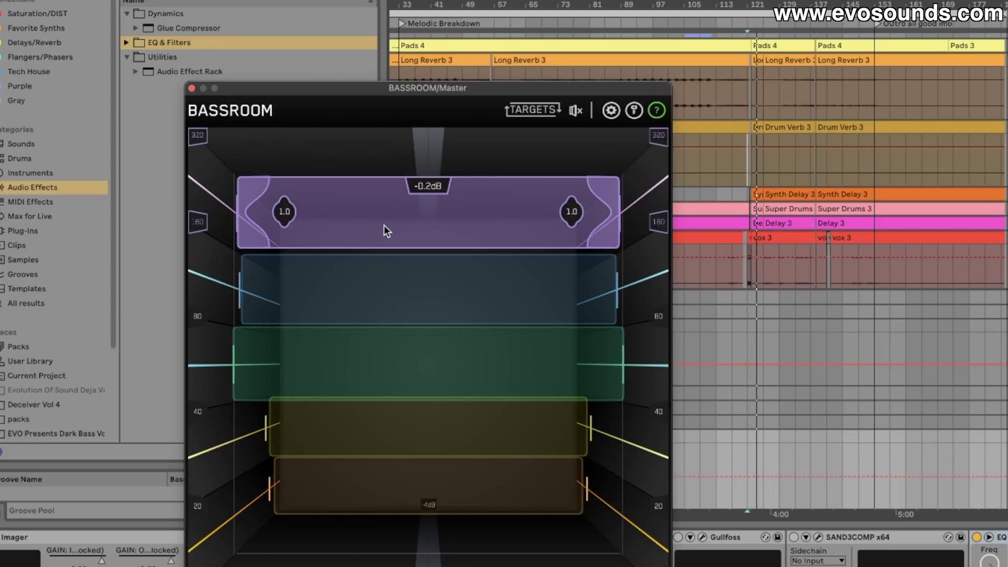
left_click(382, 278)
left_click(354, 427)
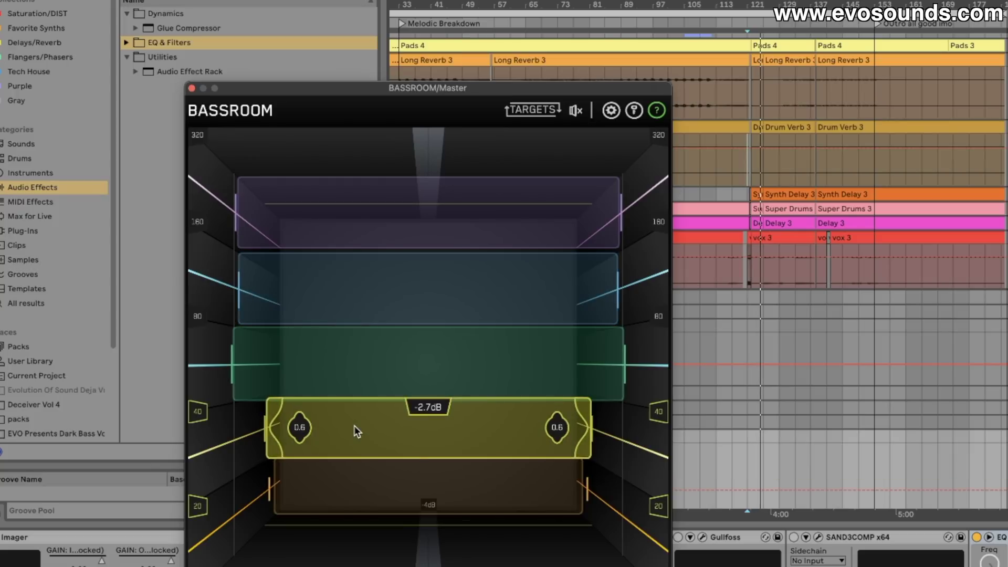
left_click(347, 471)
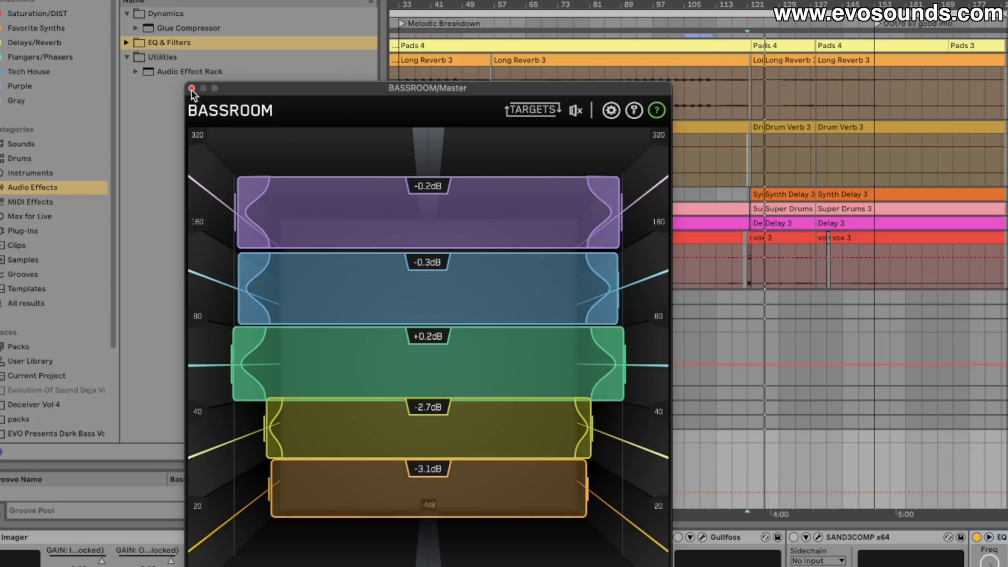
left_click(192, 88)
Compare the playing track with BASSROOM off and on, then review its band settings and close the window
left_click(330, 536)
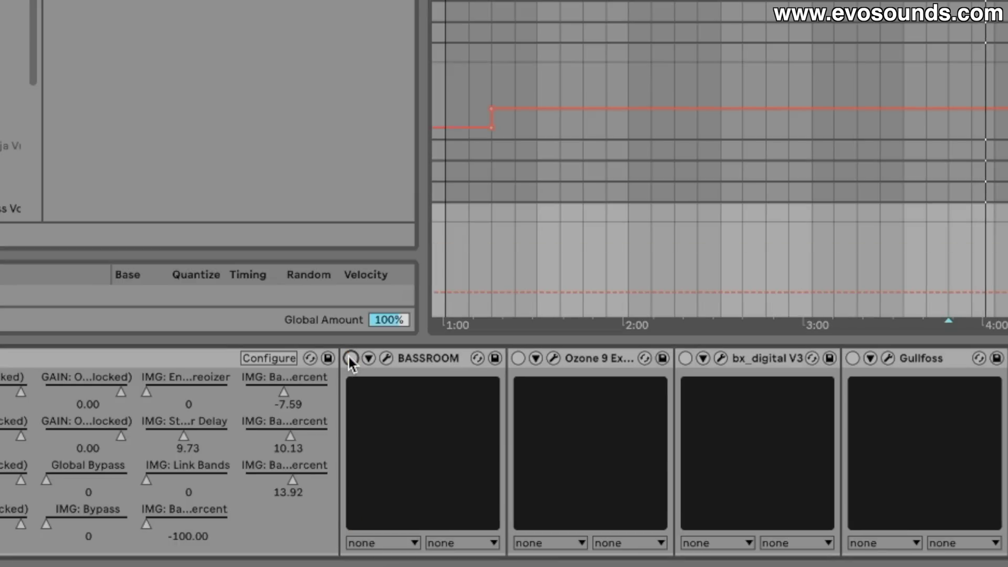
left_click(350, 358)
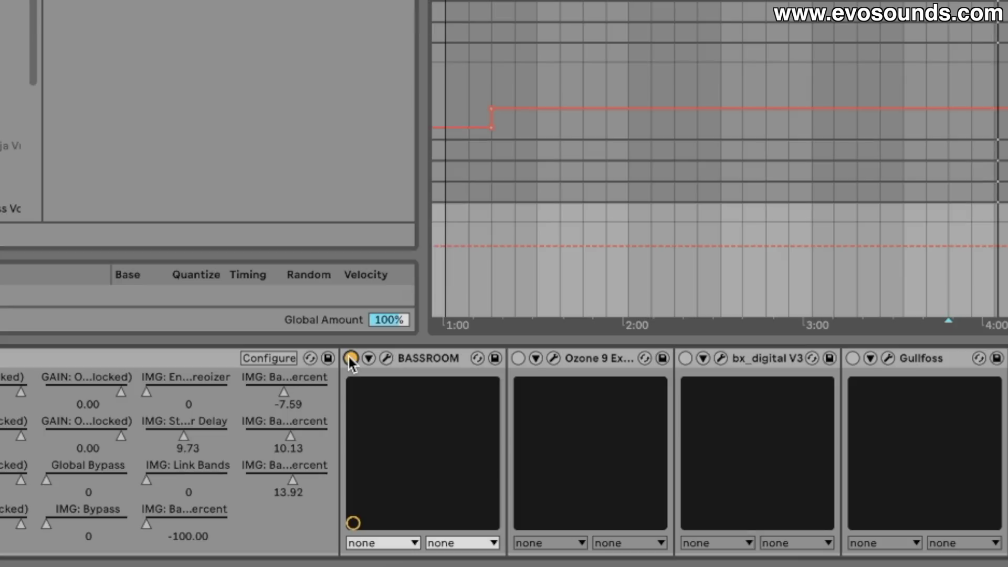
scroll(436, 362, "left", 5)
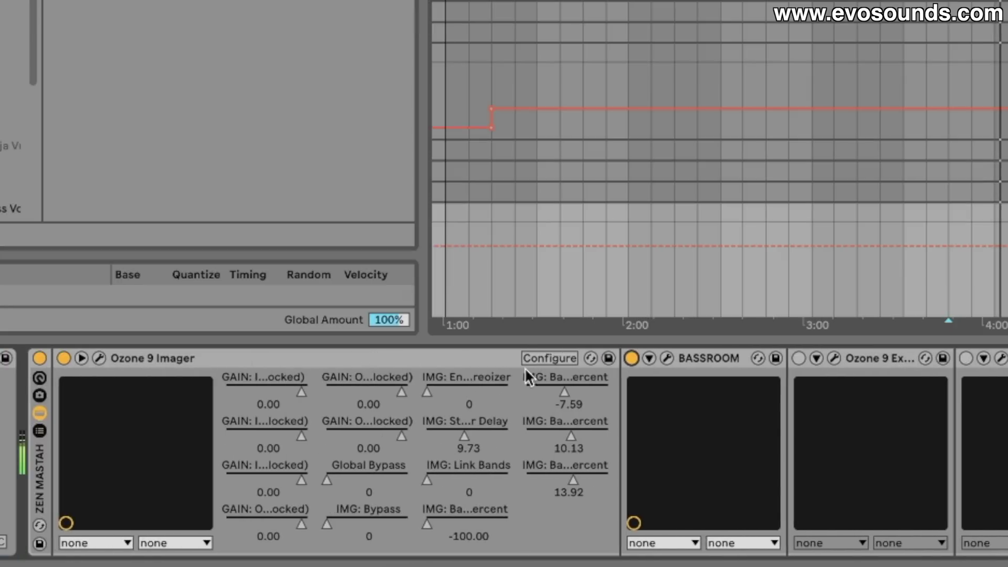
left_click(666, 359)
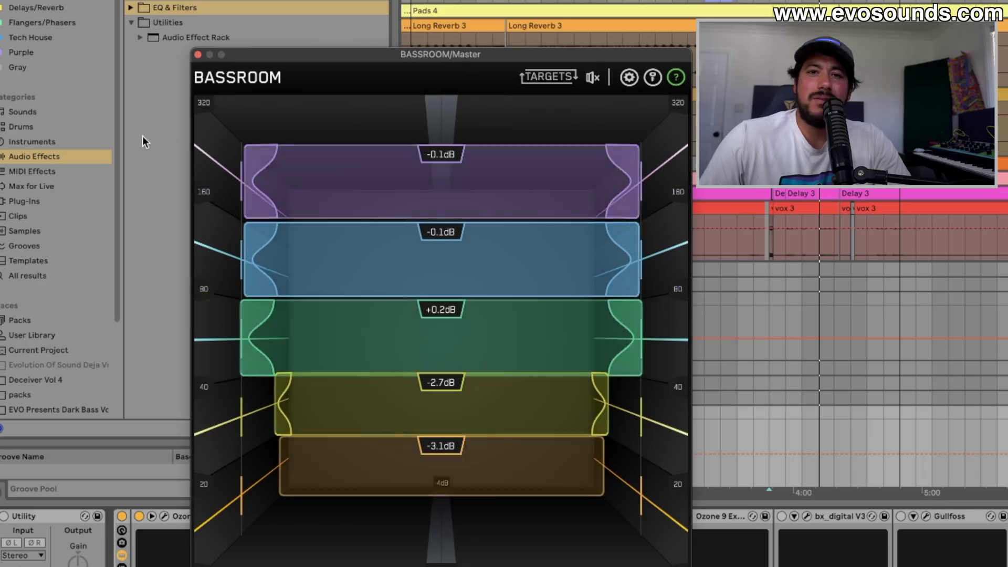
left_click(199, 55)
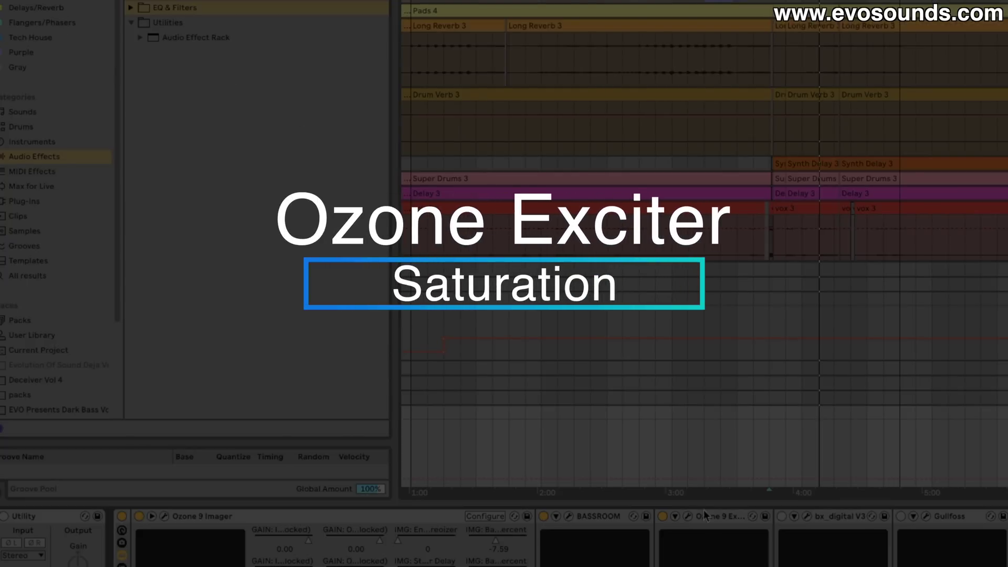
Open the Ozone 9 Exciter on the master and close its preset manager, keeping the Thick and Fuzzy preset
left_click(690, 516)
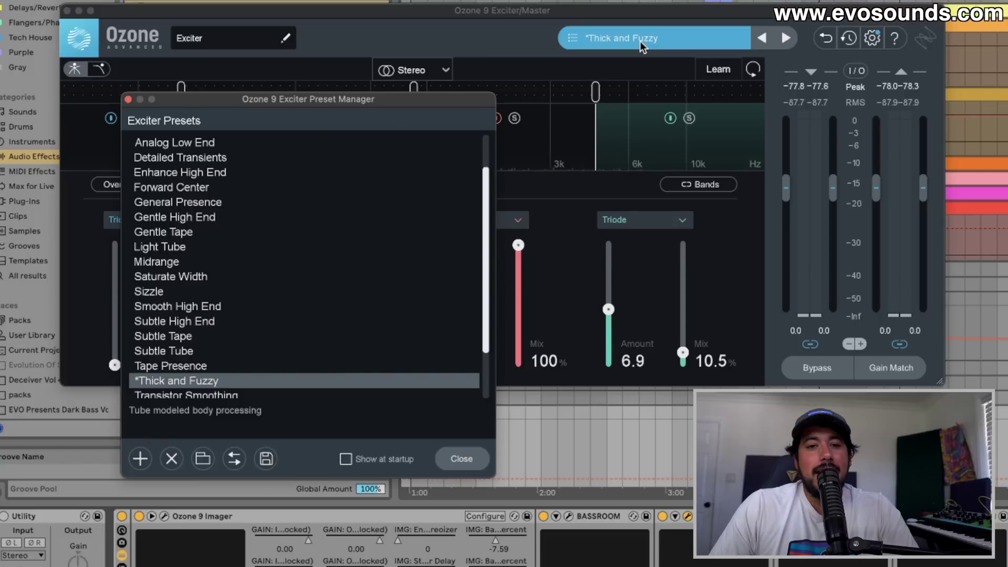
left_click(128, 99)
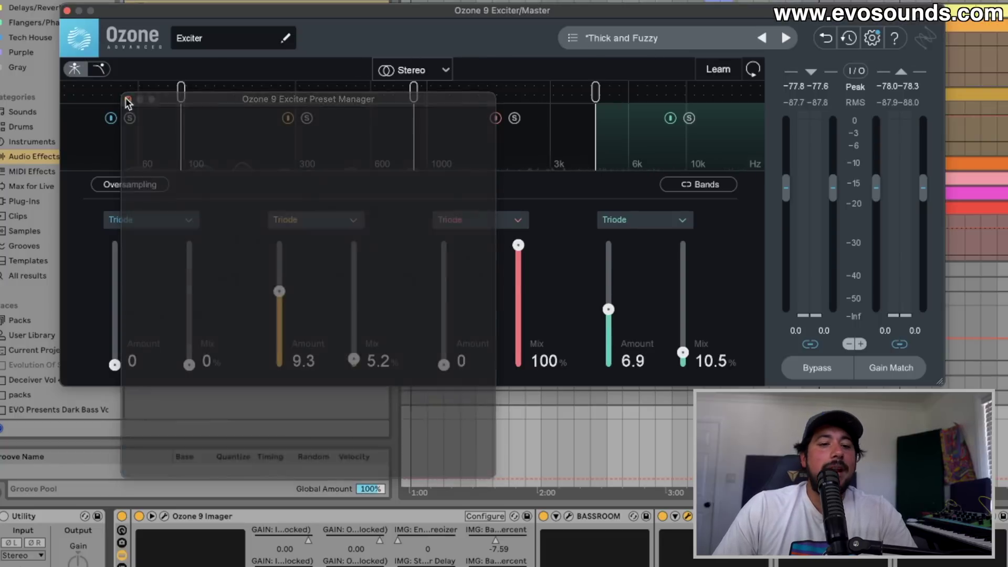
Browse the Ozone 9 Exciter presets and close the preset manager, keeping Thick and Fuzzy
left_click_drag(314, 8, 321, 2)
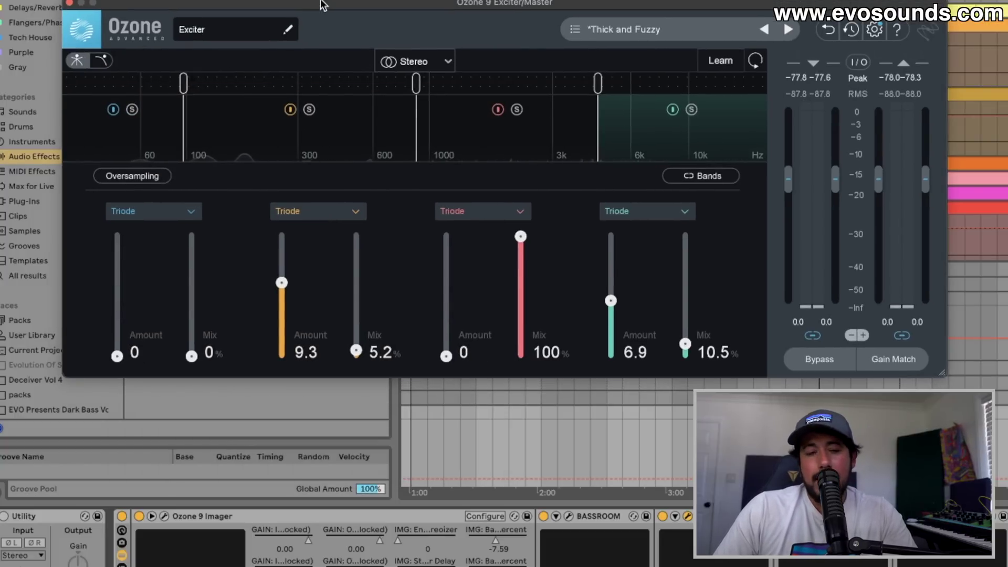
left_click(670, 33)
scroll(279, 241, "down", 3)
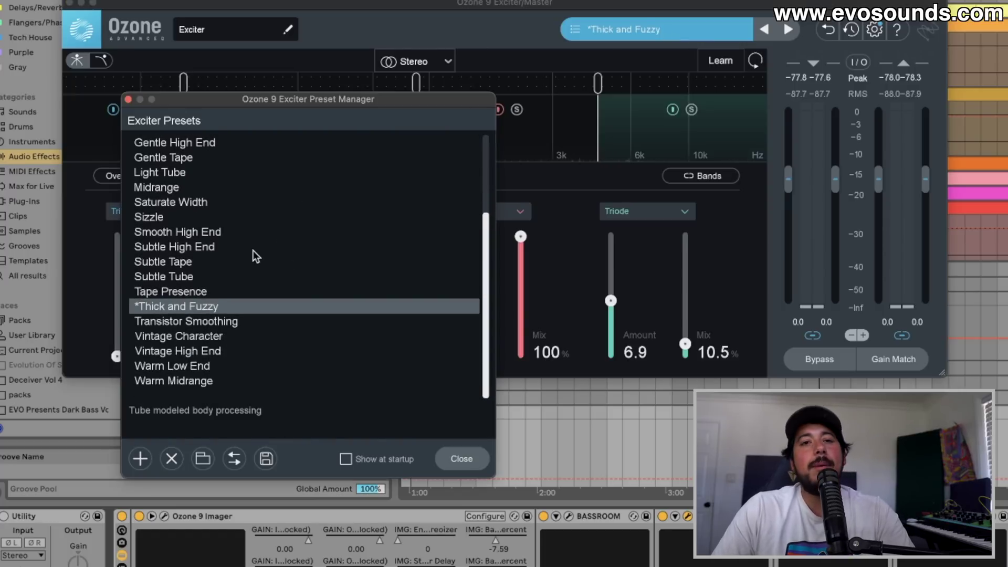
left_click(128, 101)
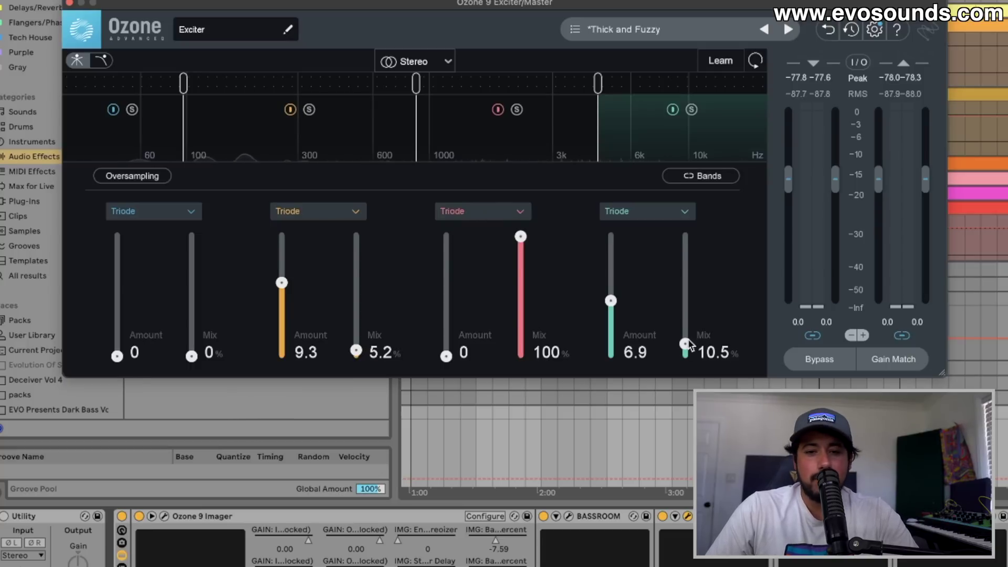
Solo the Exciter's second (orange) band, play the track and set that band's Mix to 19.0%
scroll(363, 351, "up", 2)
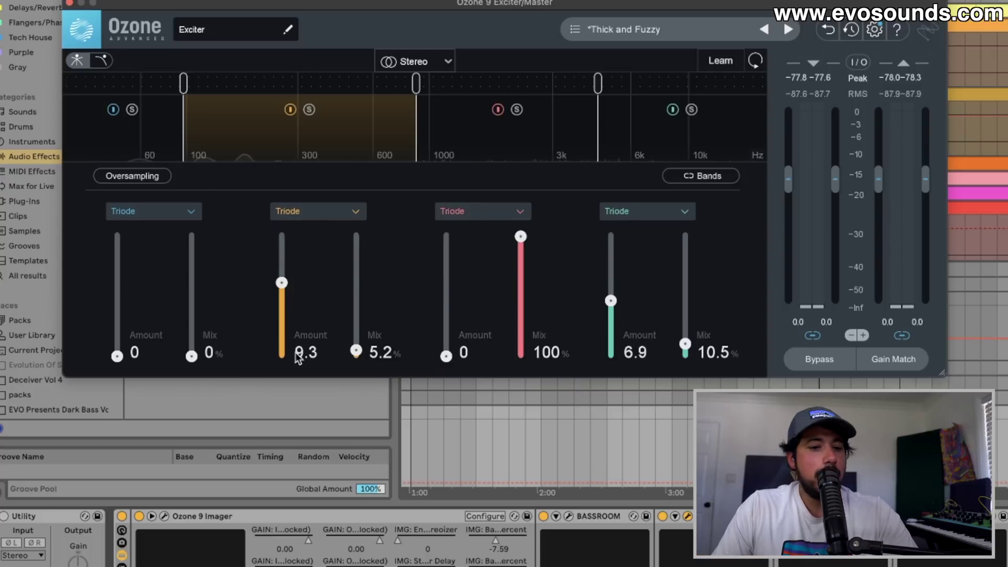
left_click(315, 110)
key("space")
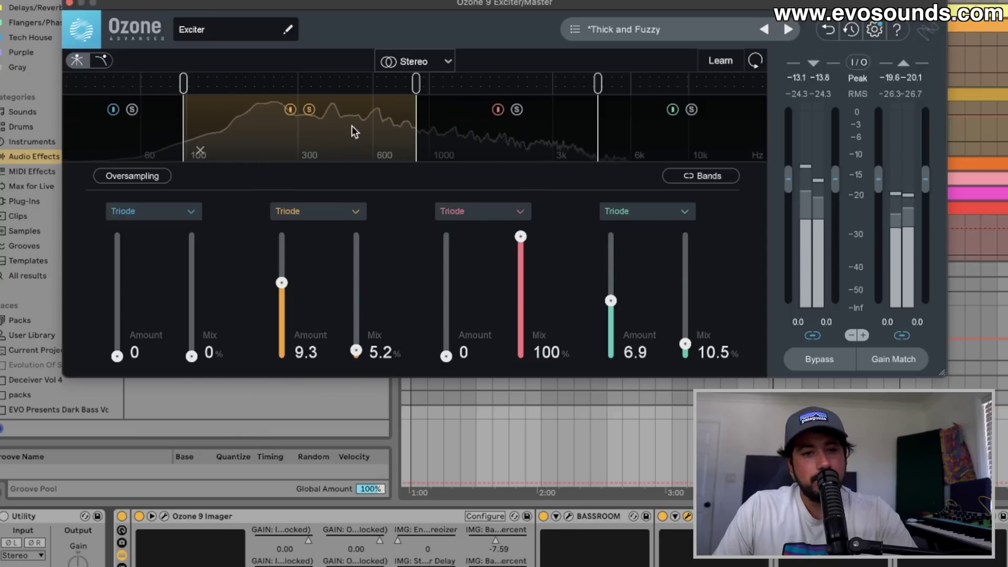
mouse_move(356, 351)
left_mouse_down()
mouse_move(373, 235)
mouse_move(356, 366)
mouse_move(361, 336)
left_mouse_up()
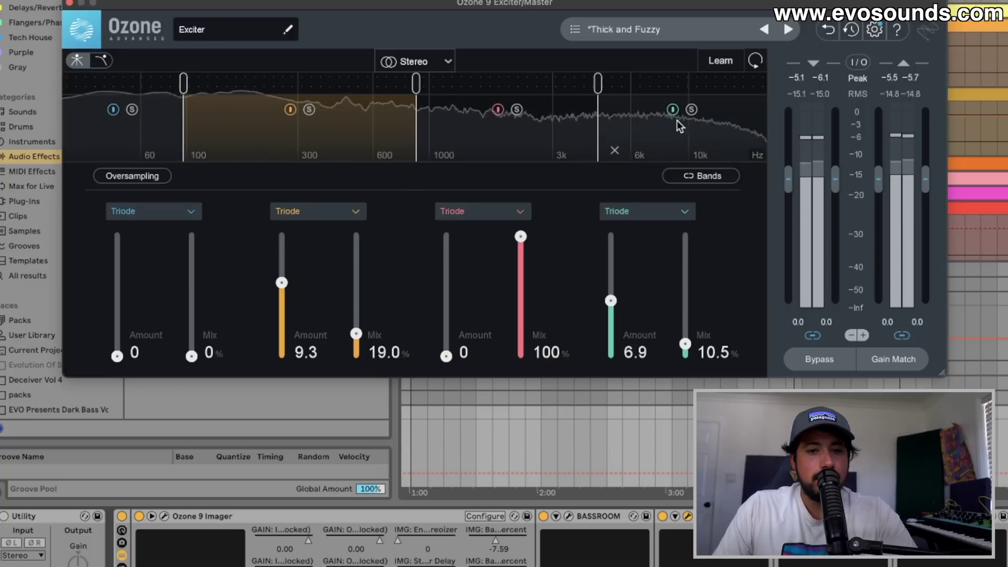
Audition the soloed highest Exciter band at 100% Mix, set its Mix to 9.8% and turn its solo off
left_click_drag(685, 341, 688, 227)
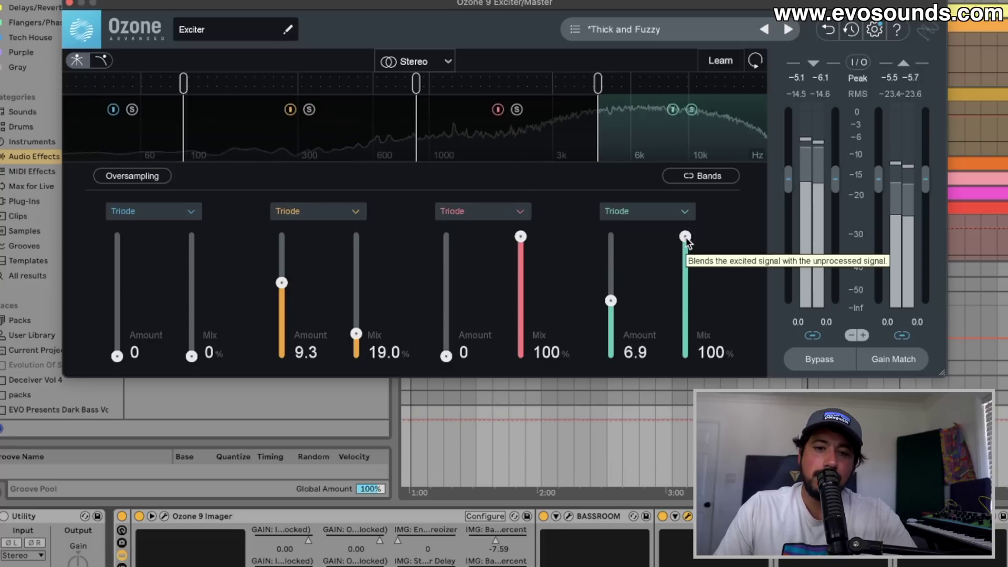
left_click_drag(685, 235, 692, 351)
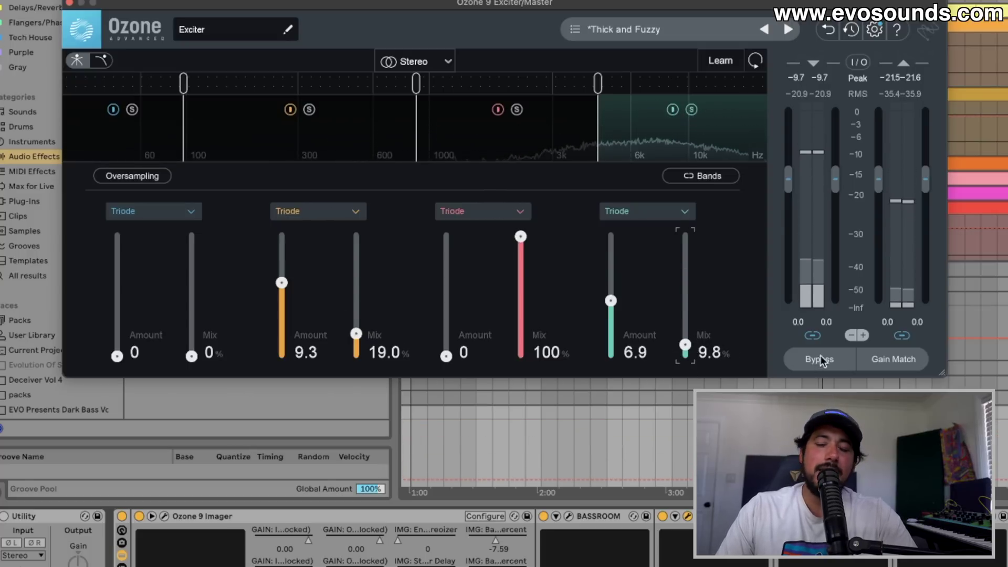
left_click(695, 110)
Play the full track and compare it with the Exciter device off and on
key("space")
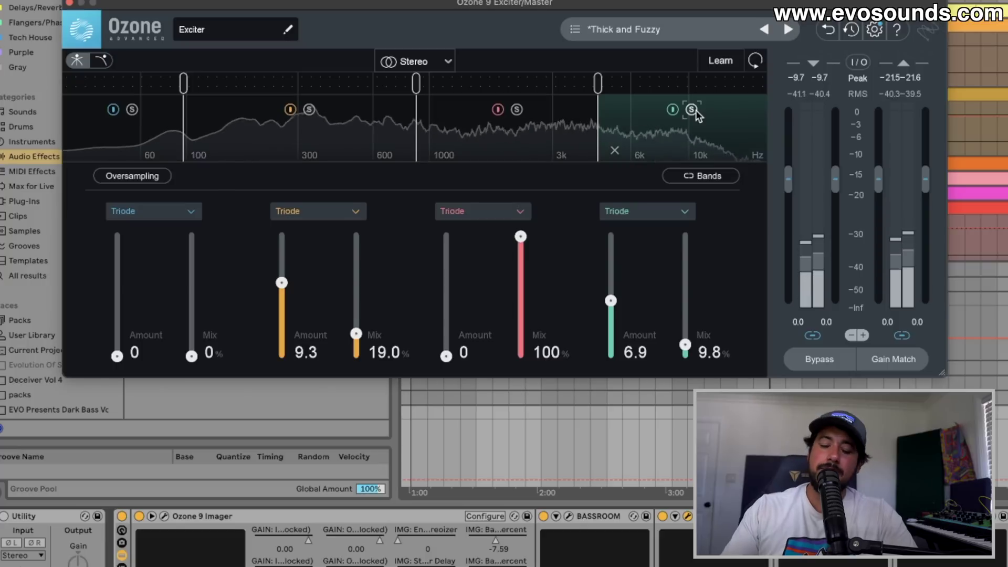
left_click(663, 517)
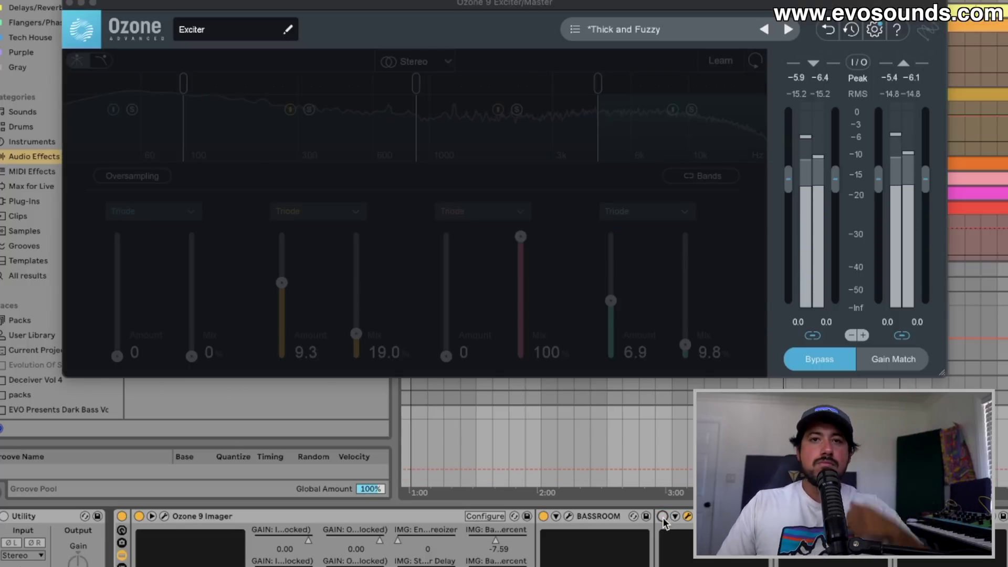
left_click(662, 518)
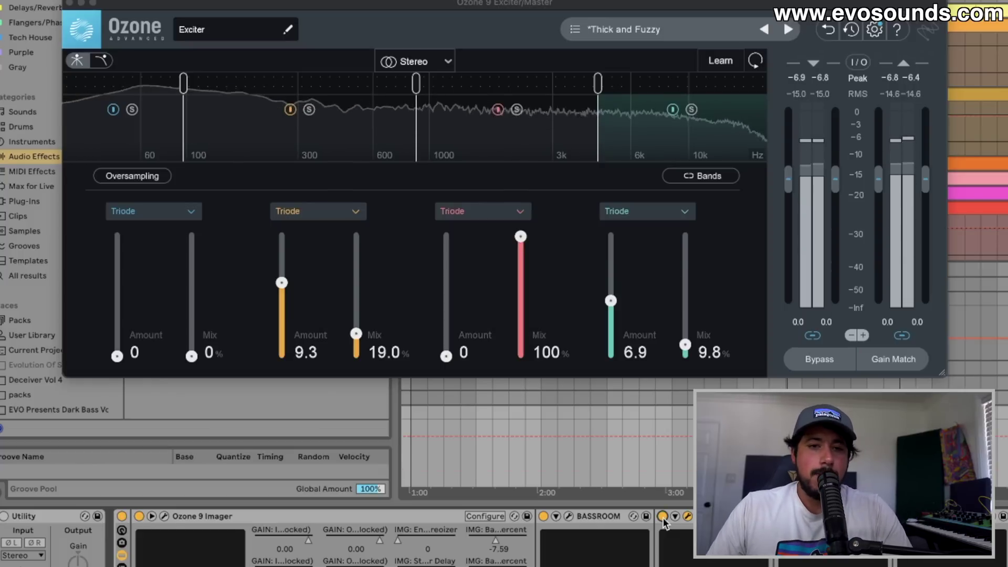
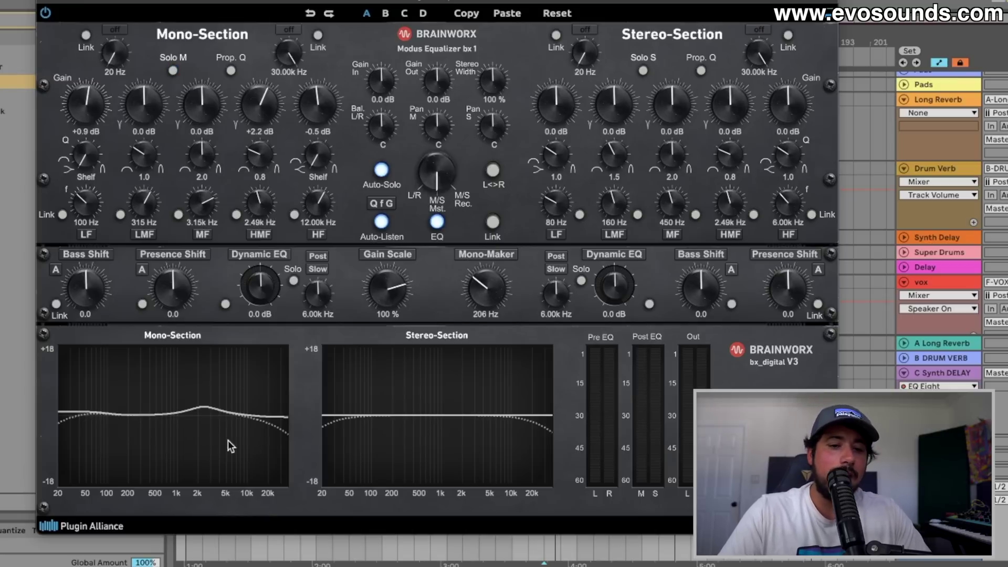
Set the Q of bx_digital's Mono-Section HMF band to 0.6 and compare the track with the EQ off and on
mouse_move(255, 149)
left_mouse_down()
mouse_move(250, 161)
mouse_move(252, 151)
left_mouse_up()
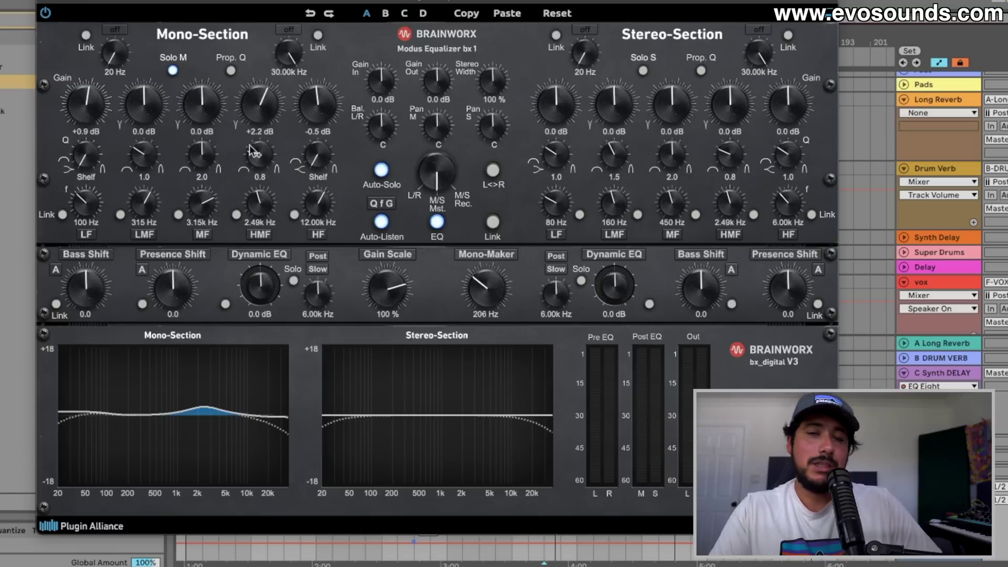
left_click_drag(252, 155, 228, 133)
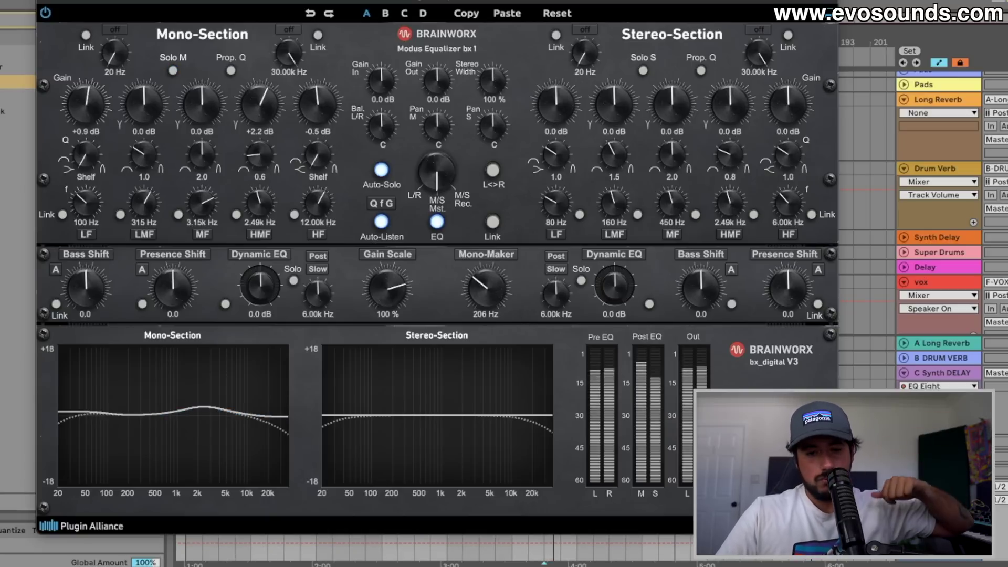
key("0")
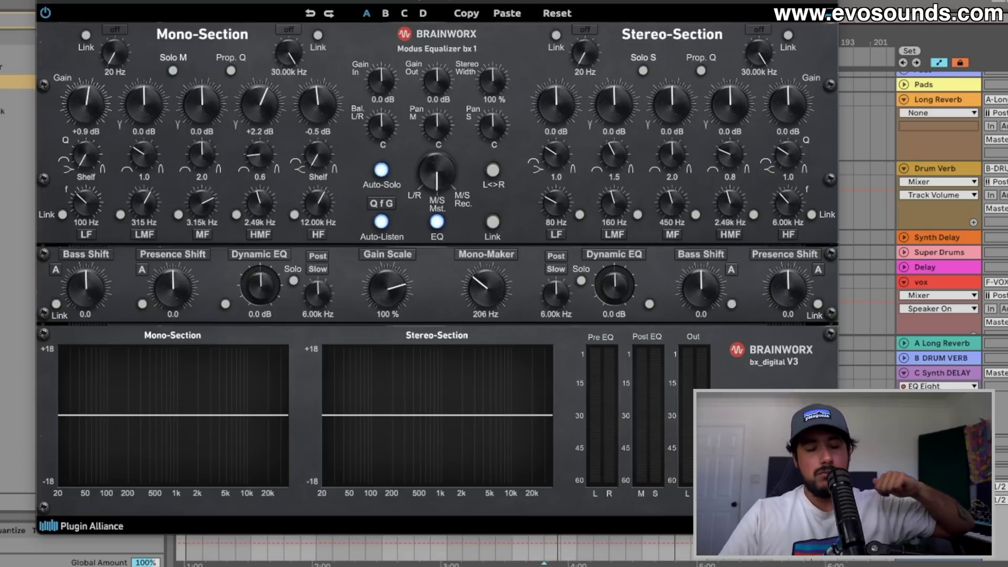
key("0")
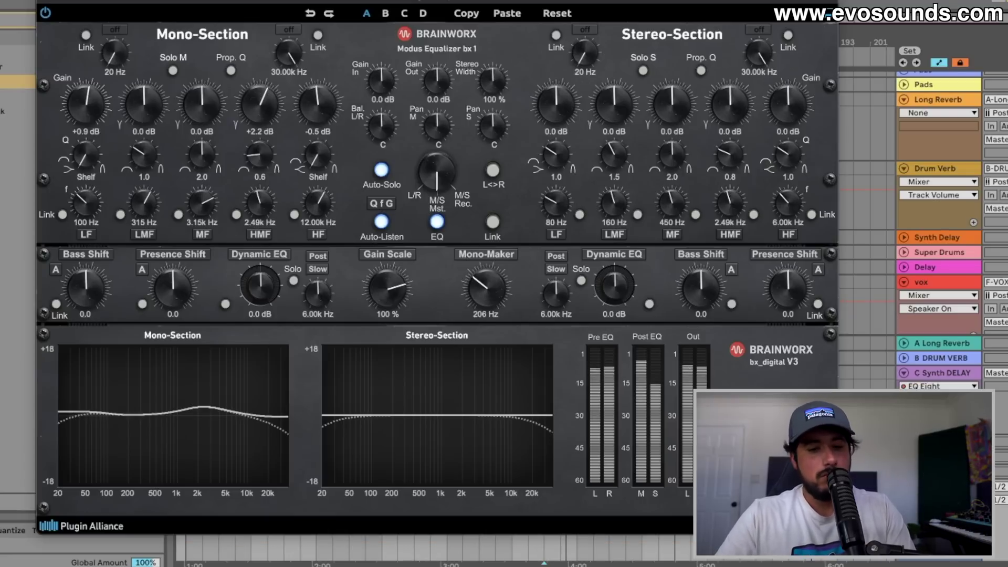
key("0")
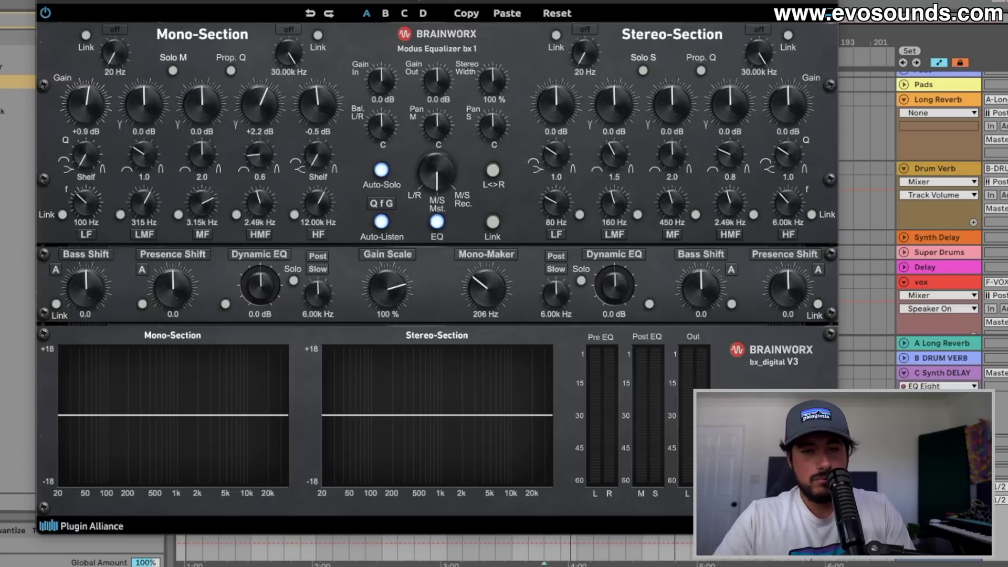
key("0")
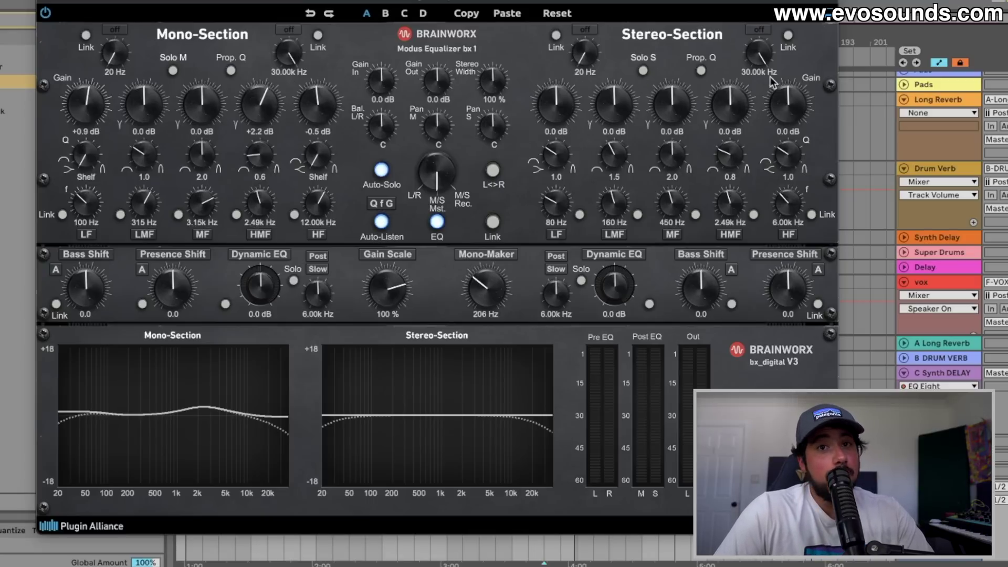
Cut the Stereo-Section HMF band to -5.2 dB and move its frequency to 880 Hz
left_click_drag(731, 91, 727, 61)
left_click_drag(724, 106, 716, 149)
left_click_drag(644, 120, 645, 120)
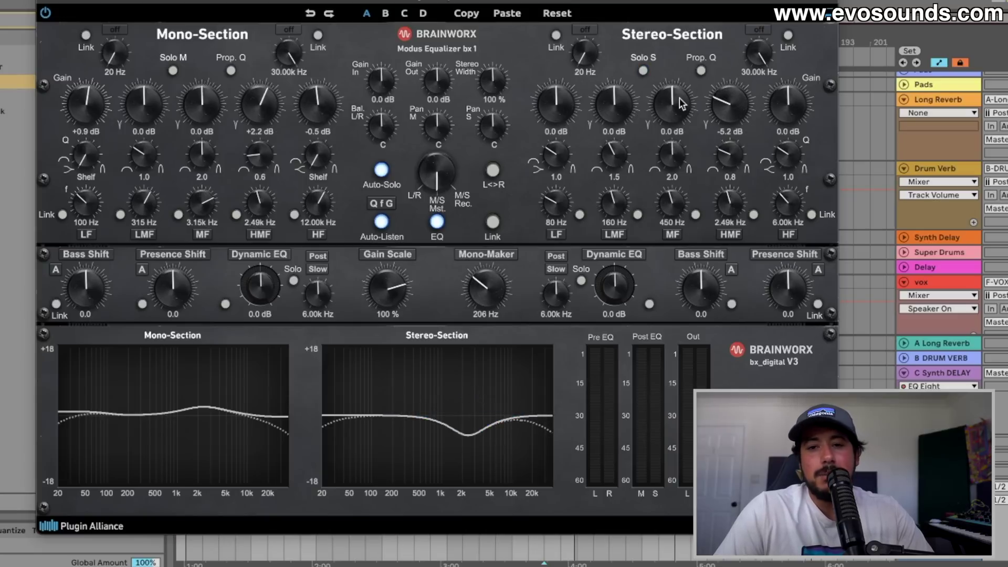
left_click_drag(743, 209, 719, 200)
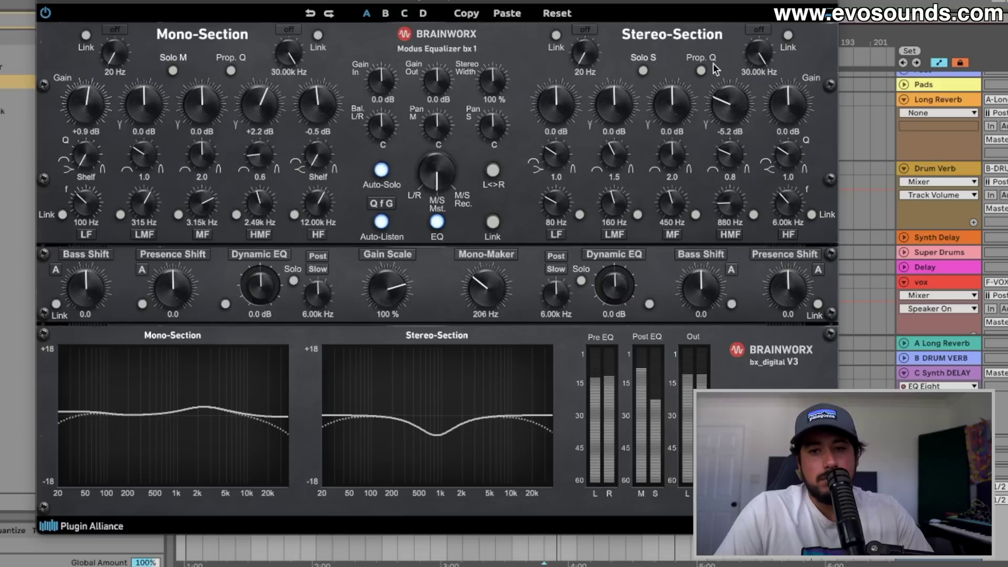
Audition the Stereo-Section HMF gain at +7.7 dB, return it to -0.1 dB and close the bx_digital window
left_click_drag(722, 98, 738, 43)
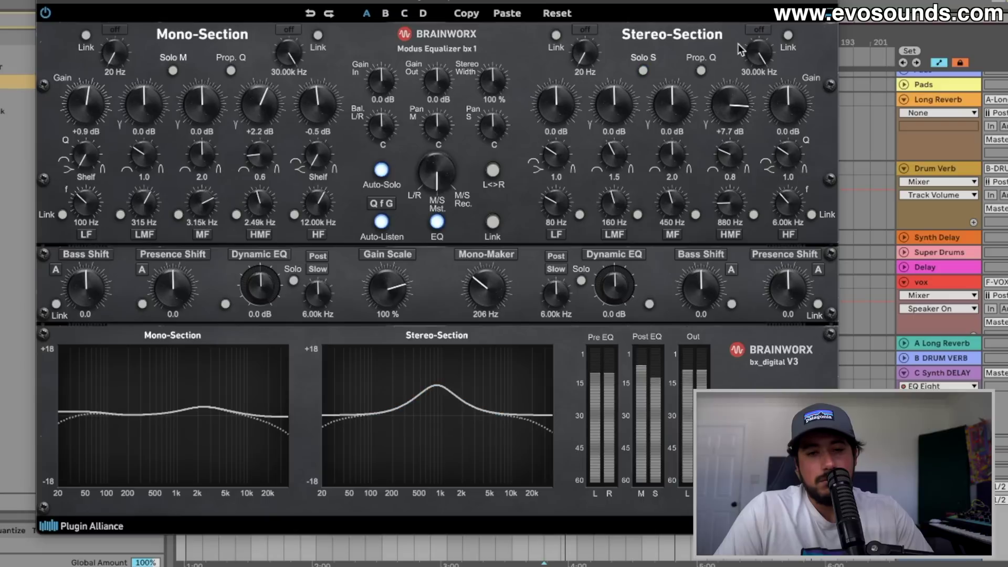
left_click_drag(717, 93, 717, 139)
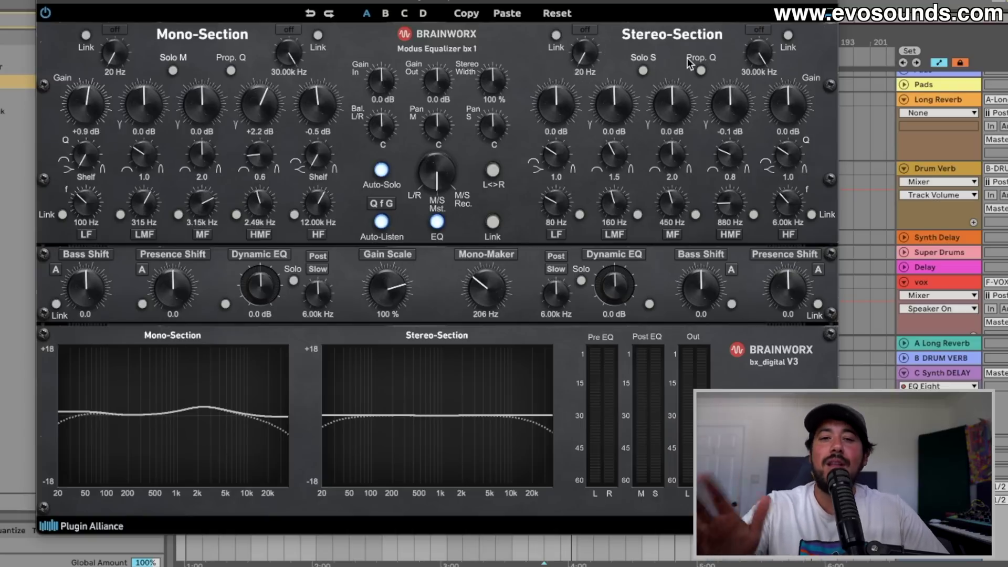
left_click(47, 2)
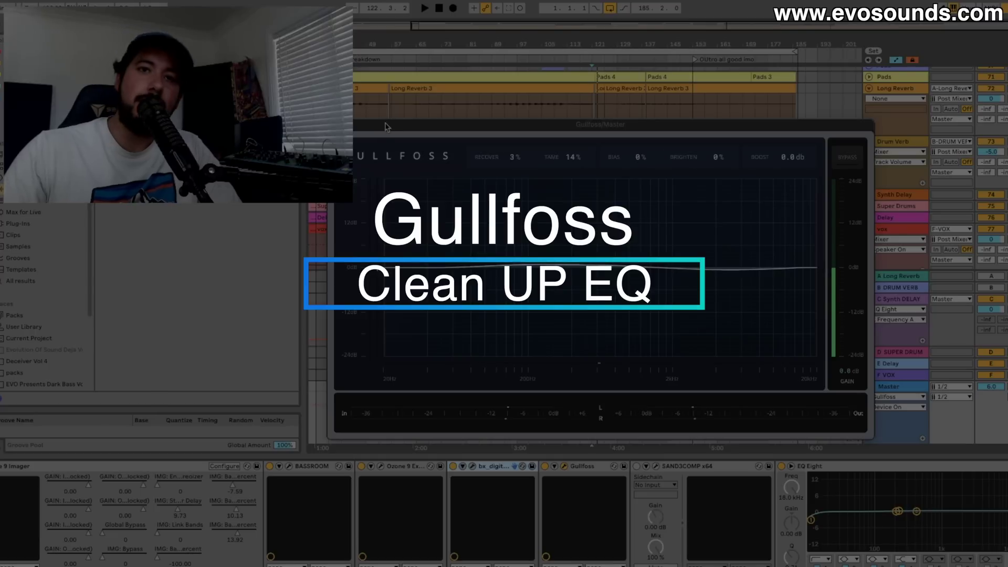
Try Gullfoss's Tame at 30% during playback and bring it down to 19%
left_click_drag(386, 126, 362, 104)
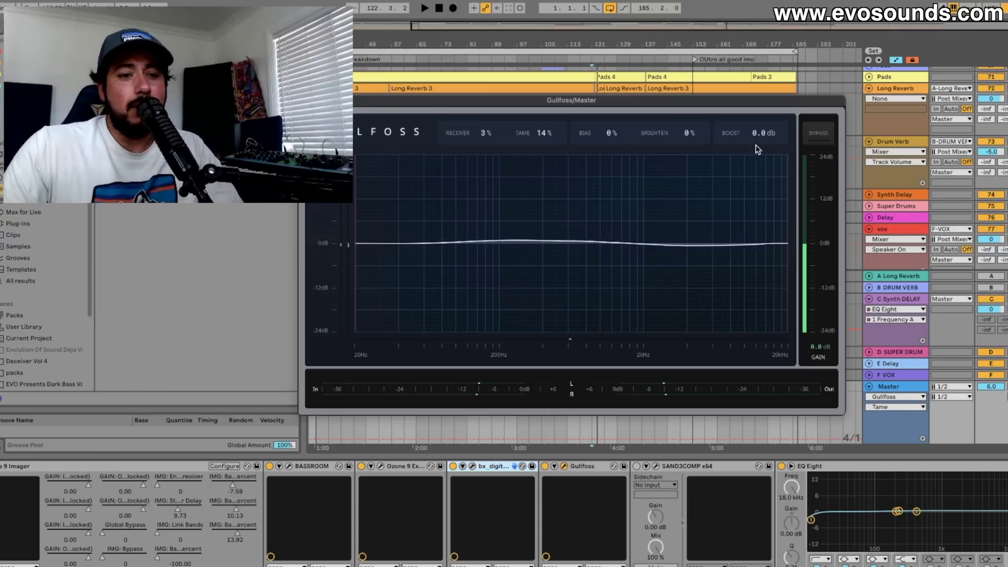
scroll(546, 133, "down", 2)
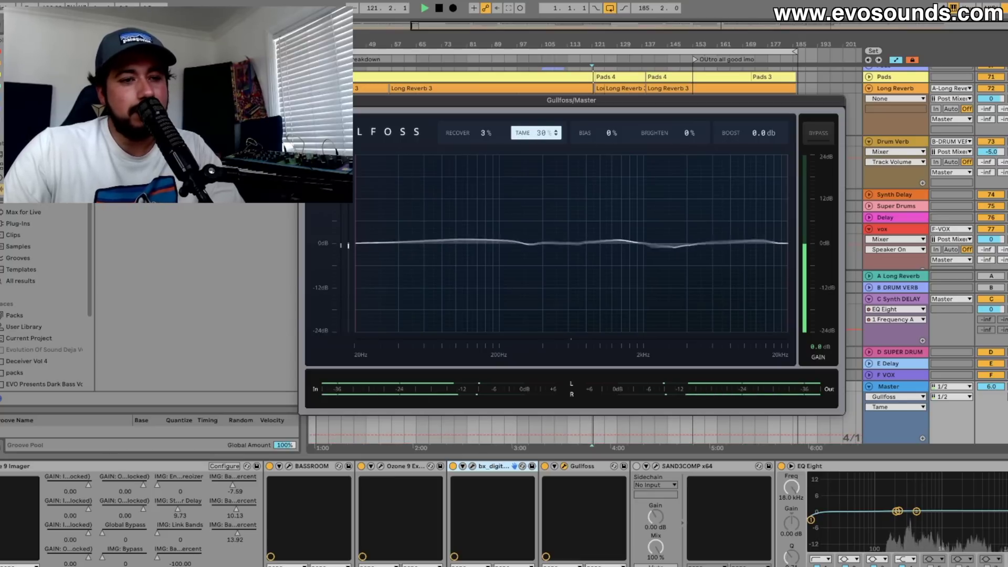
left_click_drag(541, 132, 538, 173)
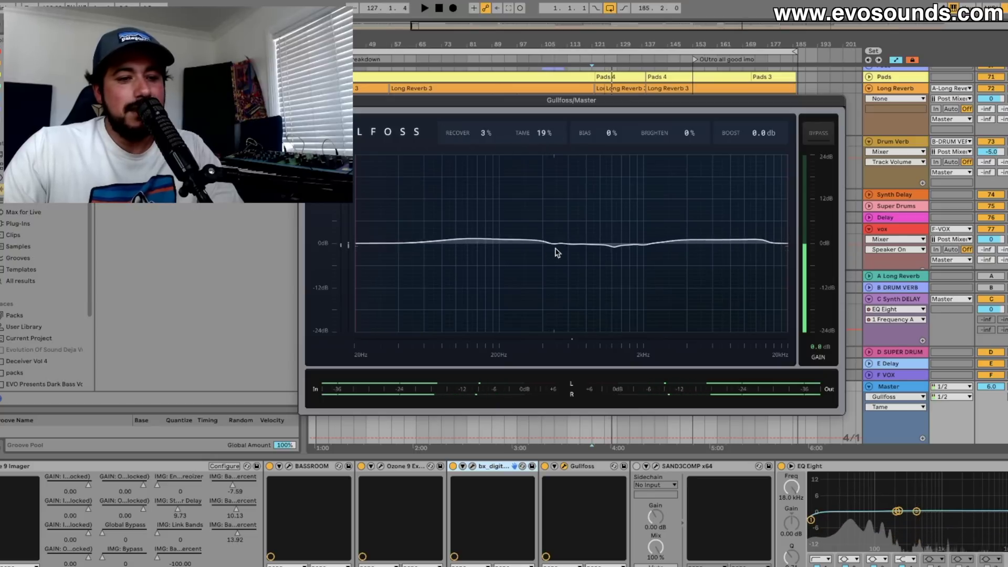
Play the Original Mix clip from bar 97 and raise Gullfoss's Tame to 49%
left_click_drag(466, 101, 486, 217)
scroll(517, 154, "left", 5)
left_click(512, 119)
key("minus")
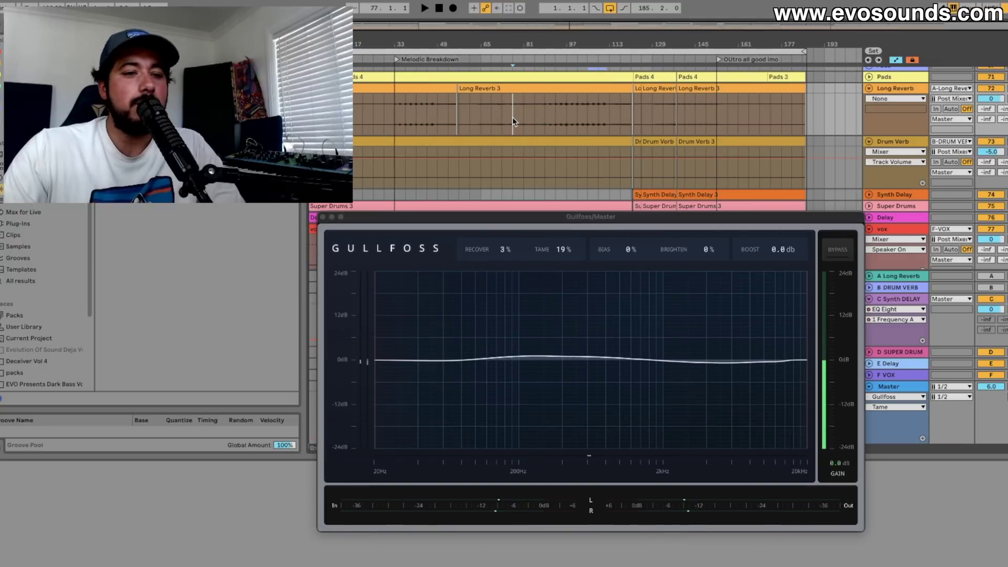
scroll(512, 118, "down", 5)
key("space")
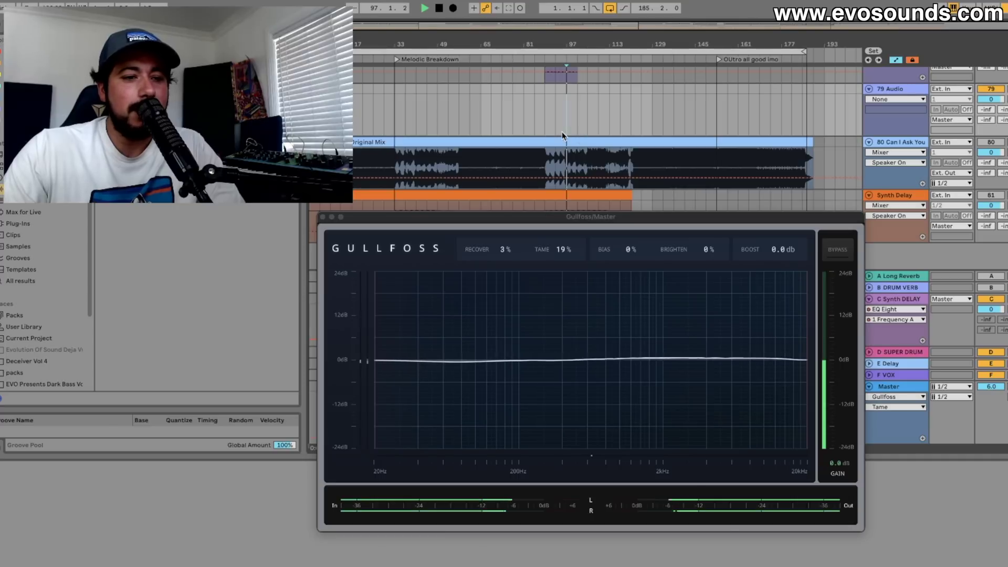
left_click_drag(561, 250, 580, 174)
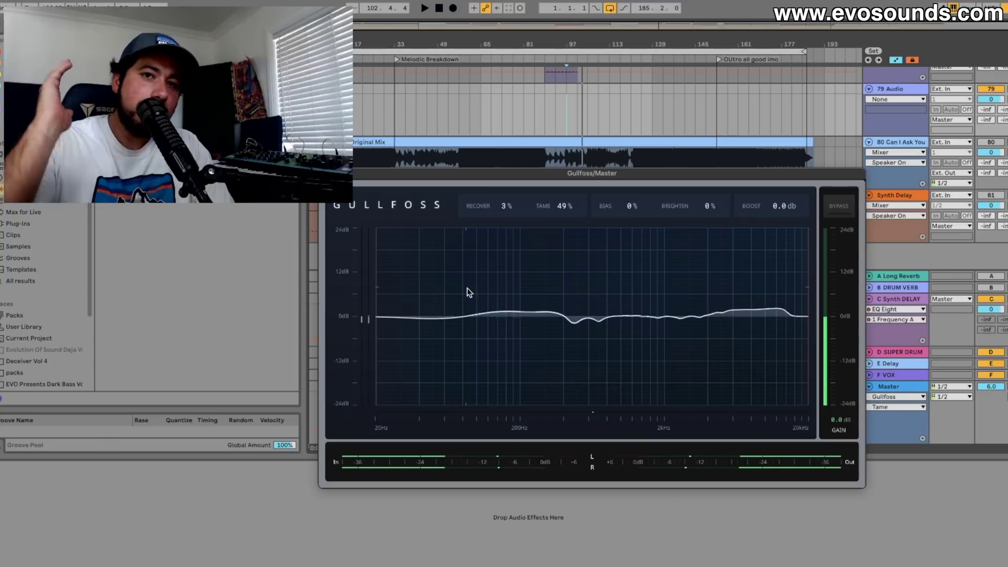
Try raising Gullfoss's low frequency limit to 117.7 Hz and further into the highs while playing the track
left_click(377, 303)
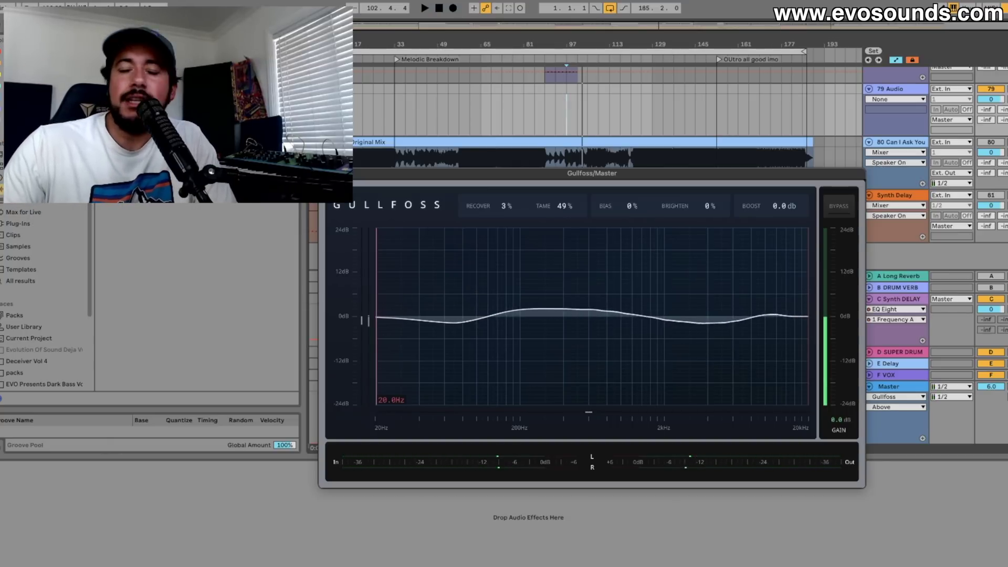
left_click_drag(376, 303, 486, 303)
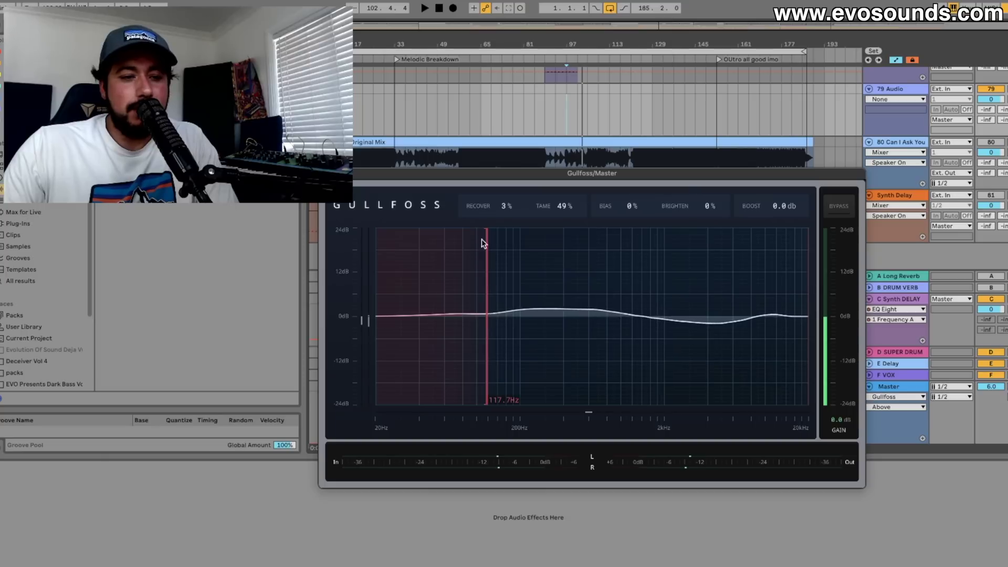
key("space")
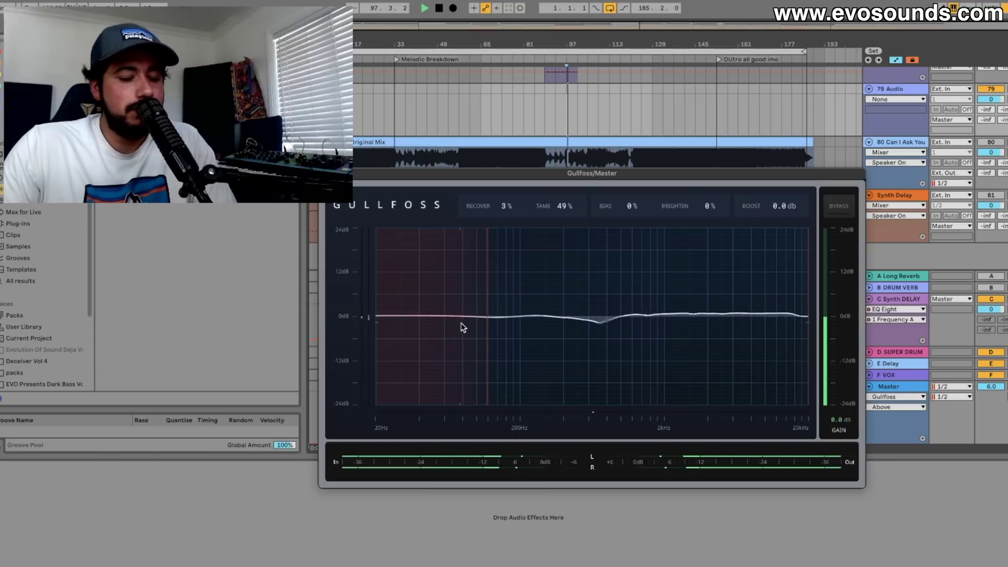
left_click_drag(489, 335, 702, 292)
key("space")
key("space")
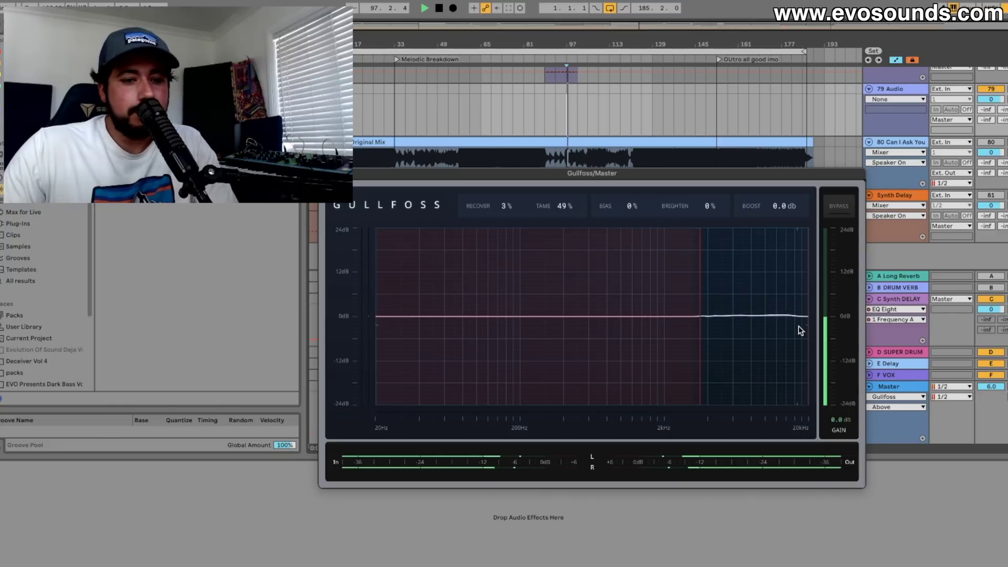
Return Gullfoss's low frequency limit to the bottom of the spectrum and reduce Tame to 11%
left_click_drag(565, 206, 565, 195)
left_click_drag(703, 307, 368, 319)
left_click_drag(548, 208, 549, 252)
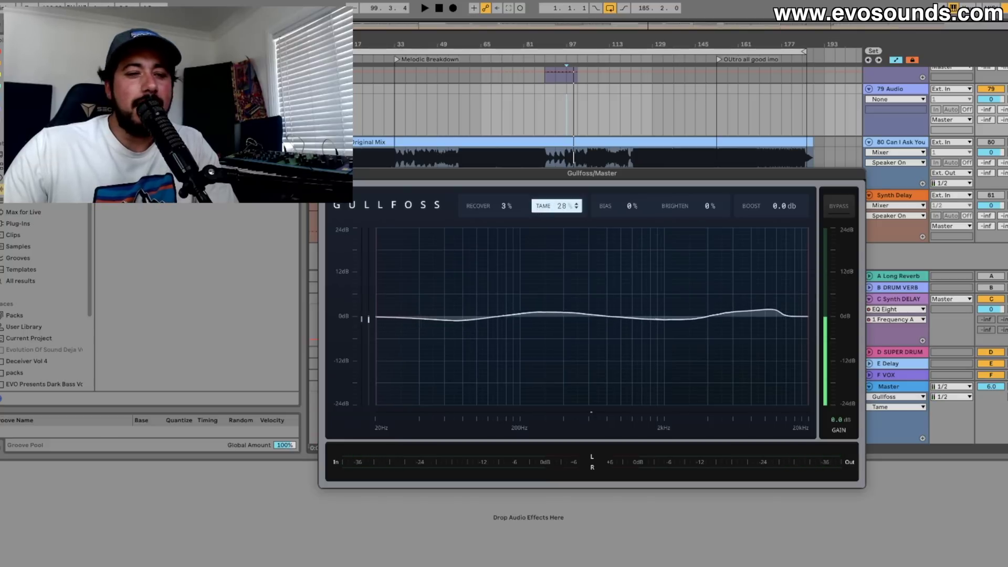
left_click_drag(556, 207, 555, 212)
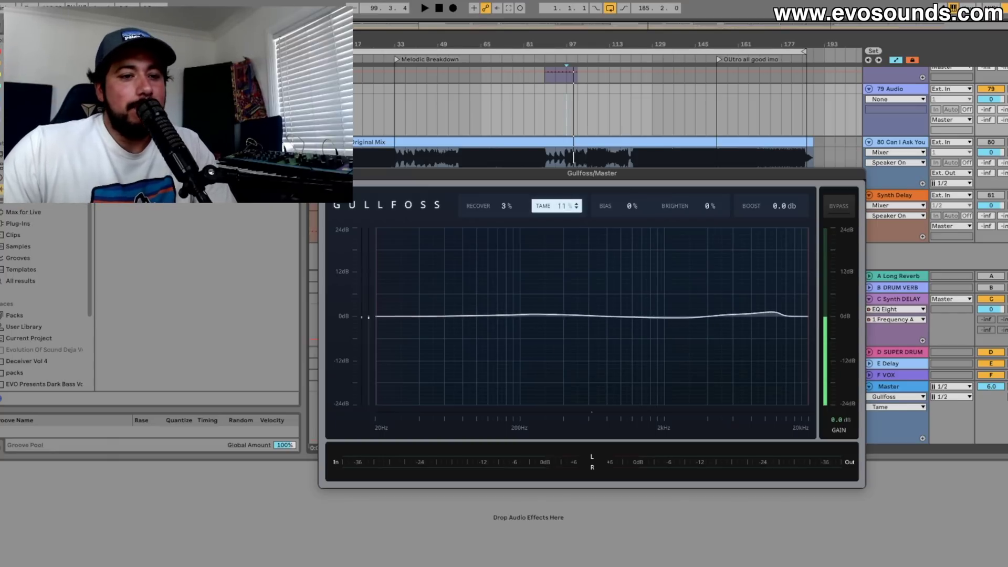
Set Gullfoss's Recover to 10% and Tame to 12% and play the track
mouse_move(491, 206)
left_mouse_down()
mouse_move(491, 180)
mouse_move(490, 202)
left_mouse_up()
left_click(558, 208)
key("space")
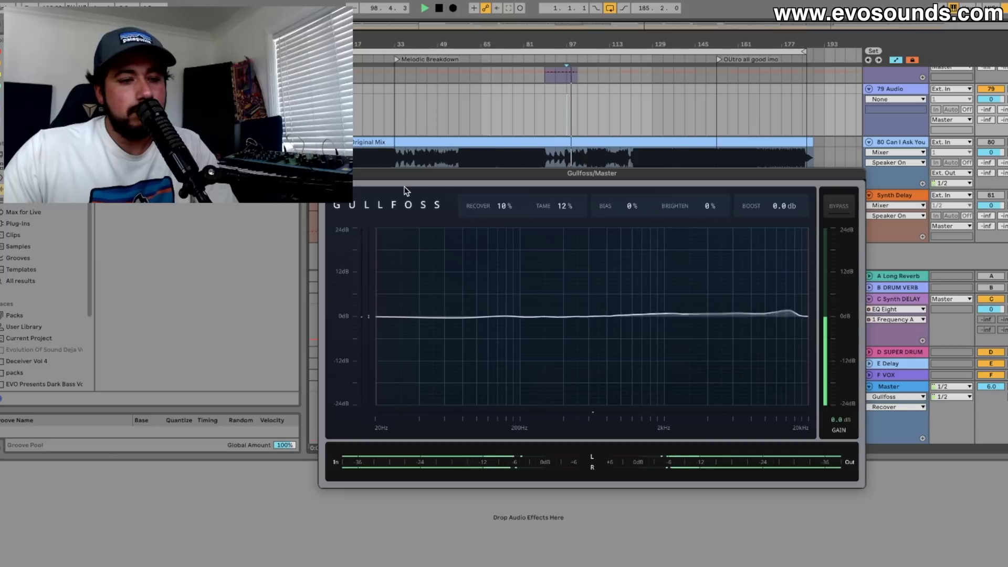
Try raising Gullfoss's Brighten during playback, stop the track and return Brighten to 0%
left_click_drag(697, 209, 697, 171)
key("space")
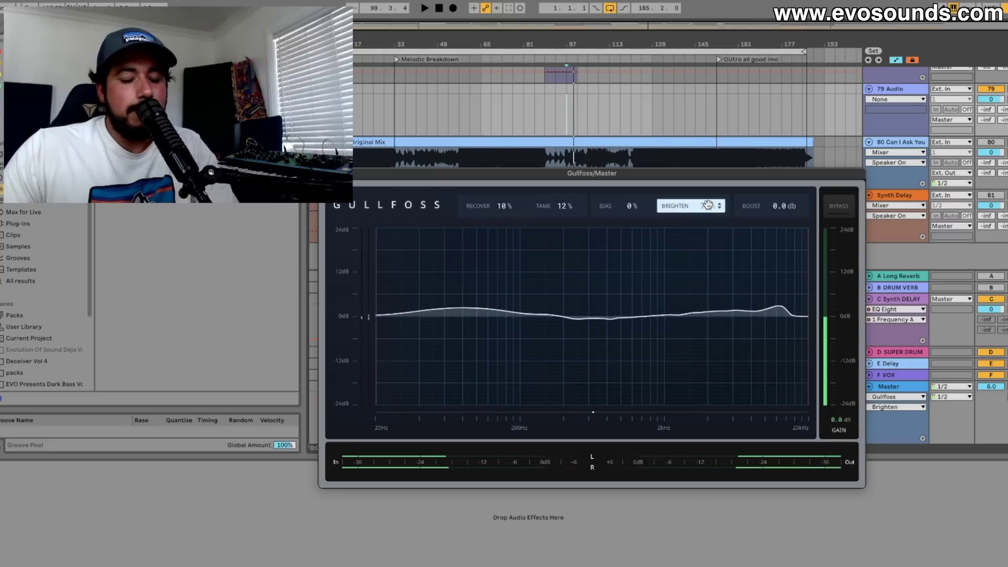
left_click_drag(693, 208, 693, 247)
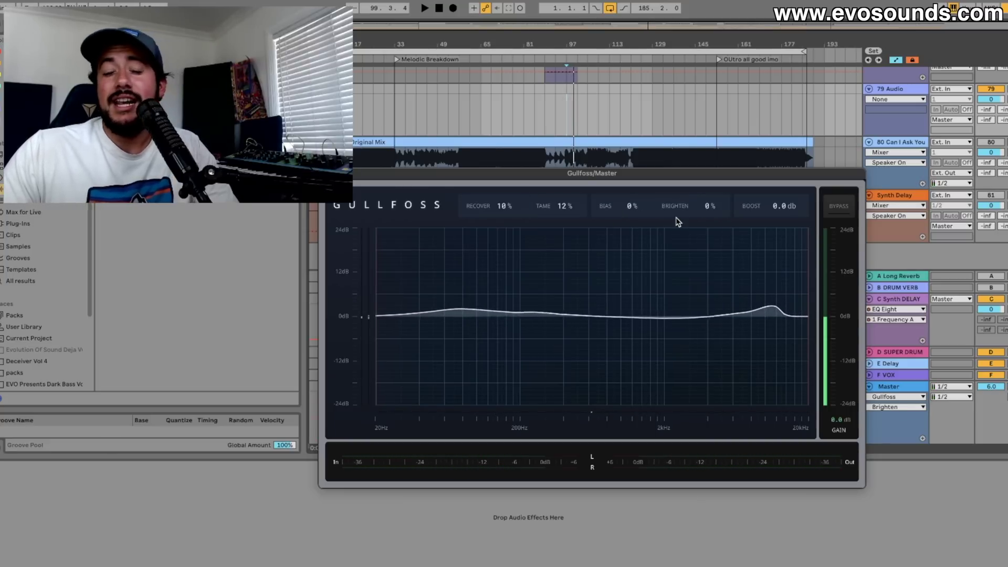
left_click(639, 206)
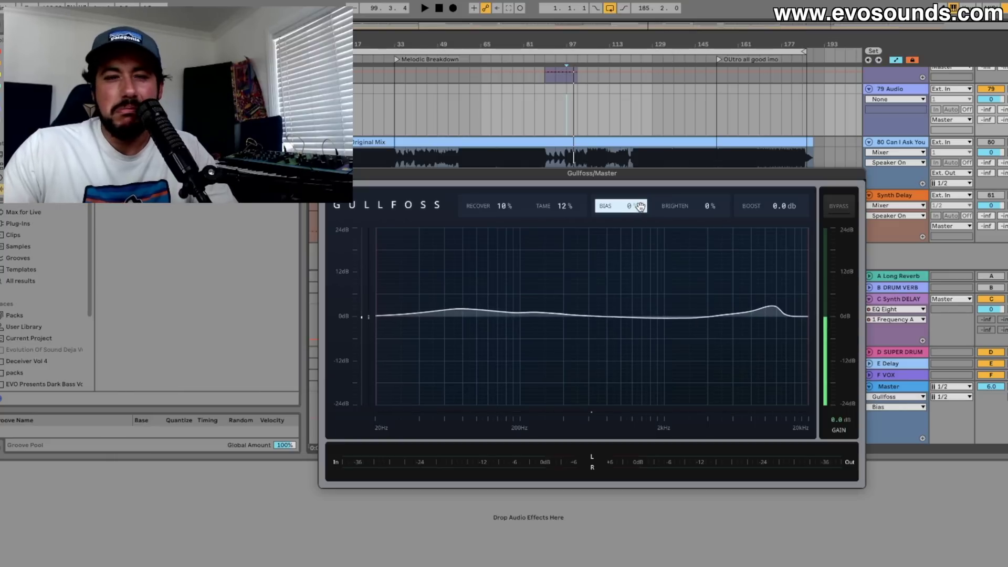
Close the Gullfoss window, show the Master track's device chain and collapse the Gullfoss device
left_click(326, 173)
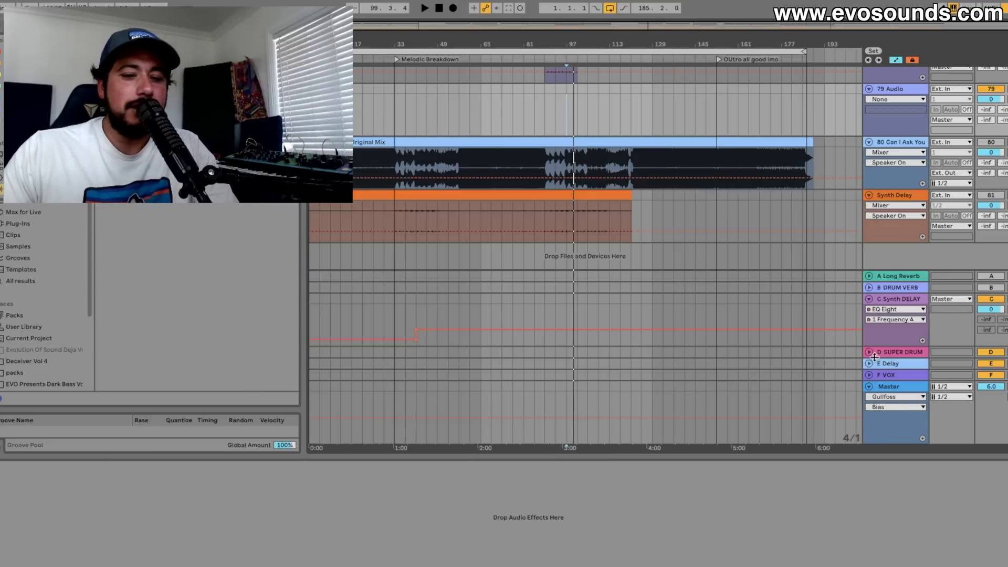
left_click(895, 386)
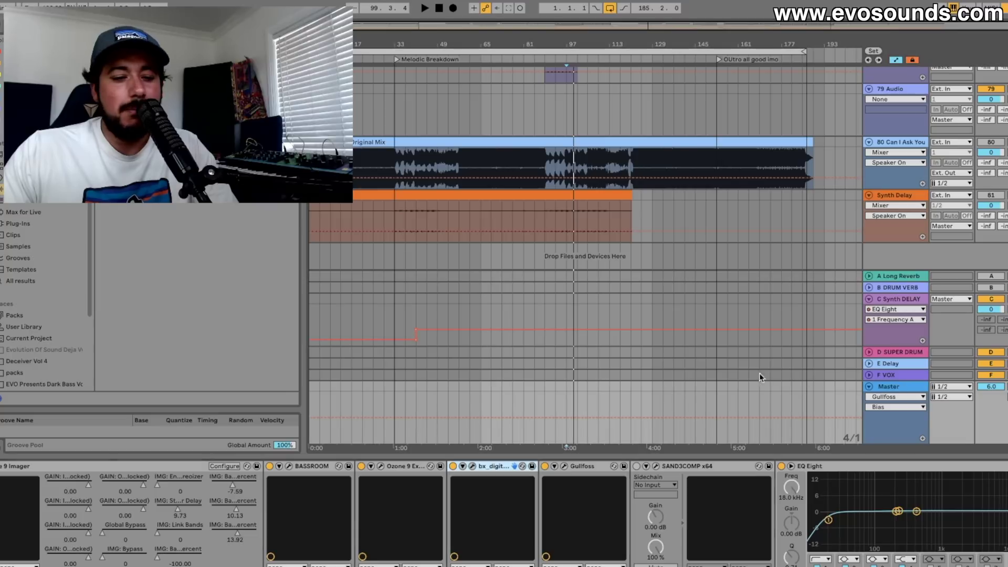
left_click(584, 465)
double_click(584, 465)
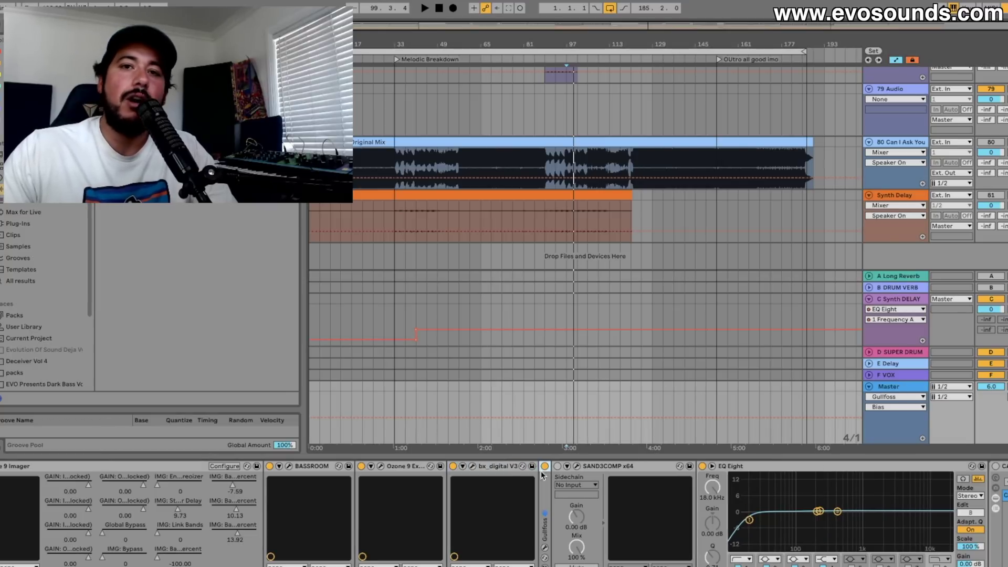
double_click(484, 466)
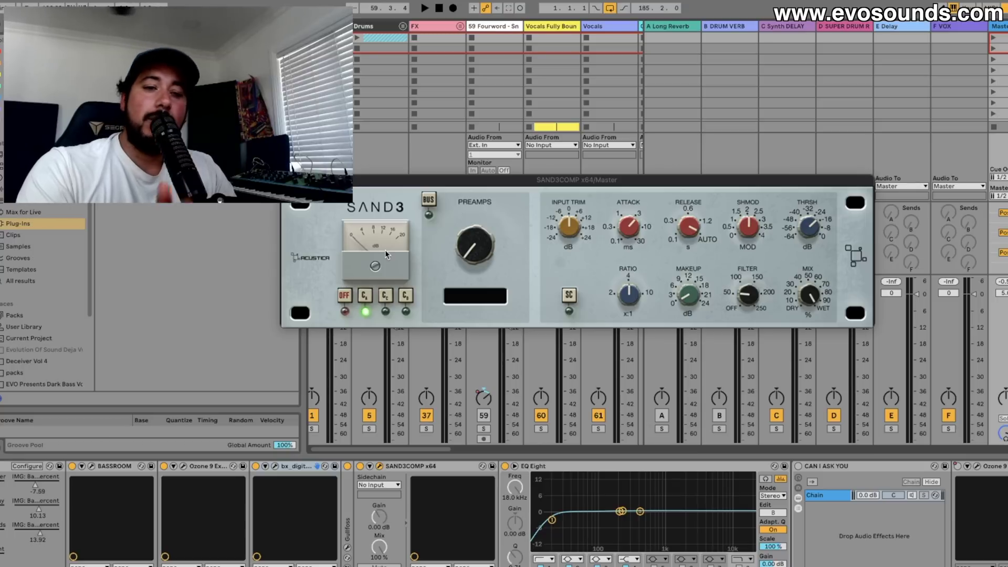
Try SAND3COMP's attack at about 10 ms and bring it back to between 3 and 10 ms
left_click(620, 259)
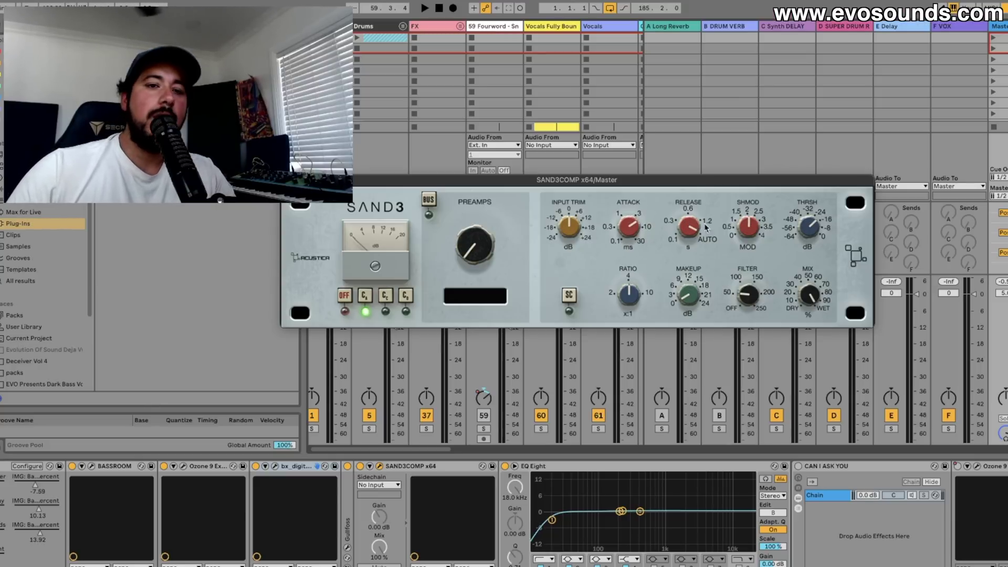
left_click_drag(641, 234, 635, 236)
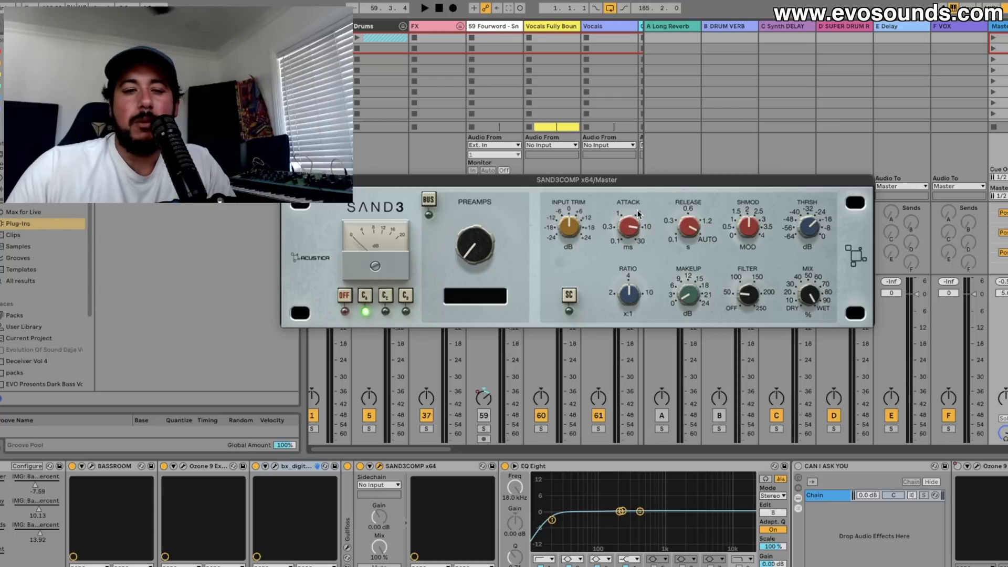
mouse_move(634, 227)
left_mouse_down()
mouse_move(627, 254)
mouse_move(633, 239)
left_mouse_up()
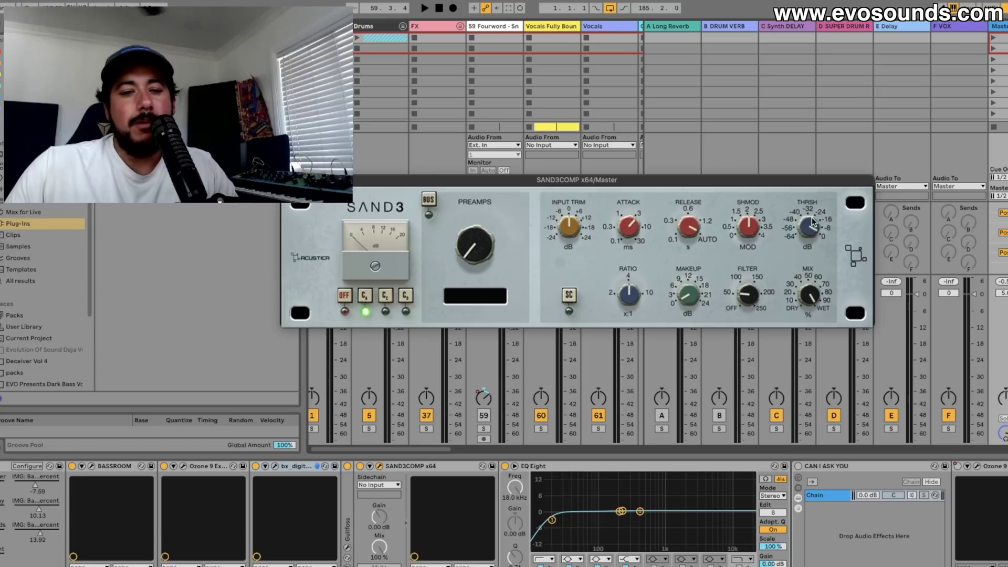
Lower SAND3COMP's threshold to about -16 dB during playback and compare the mix with the compressor bypassed and enabled
key("space")
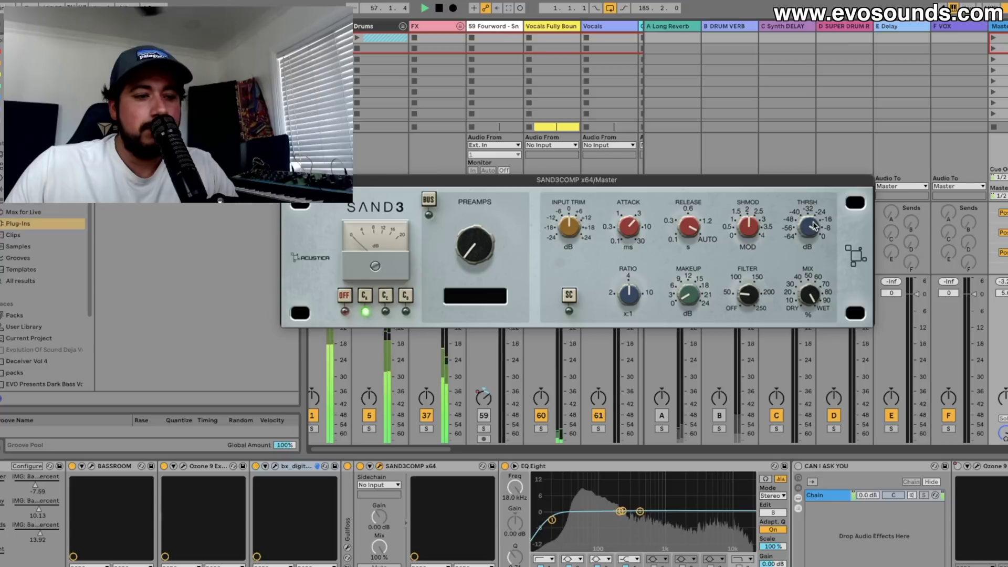
left_click_drag(812, 221, 809, 262)
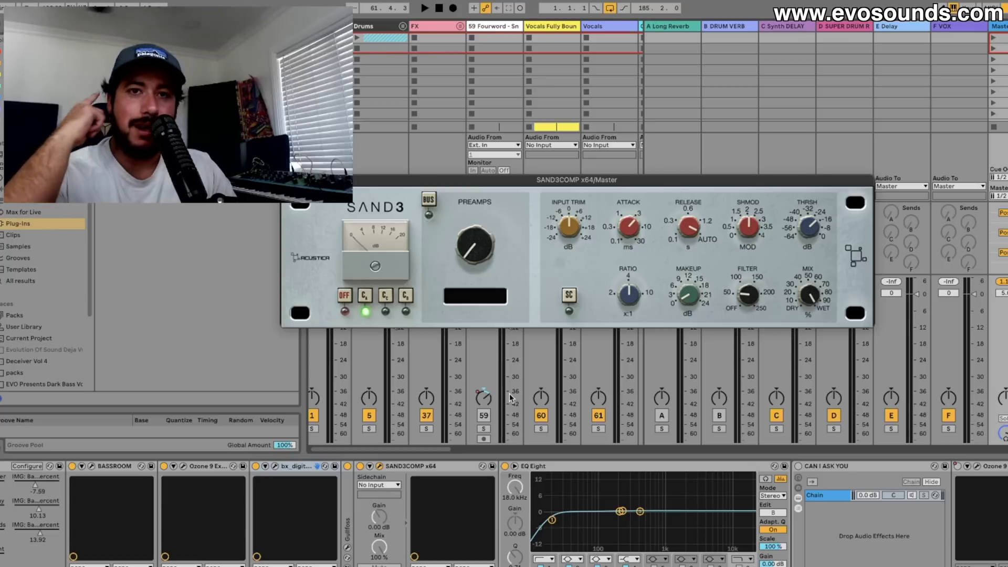
key("space")
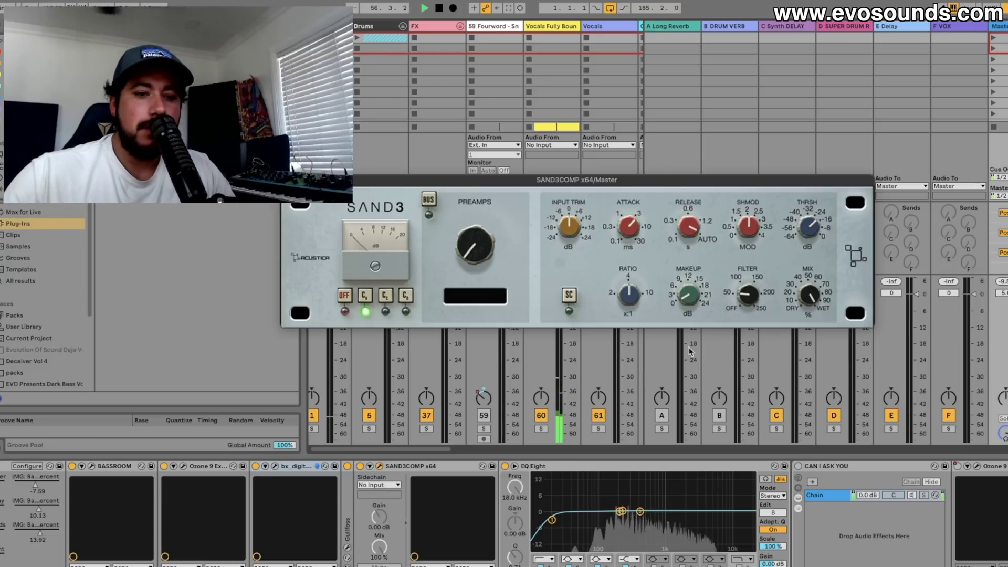
left_click(360, 466)
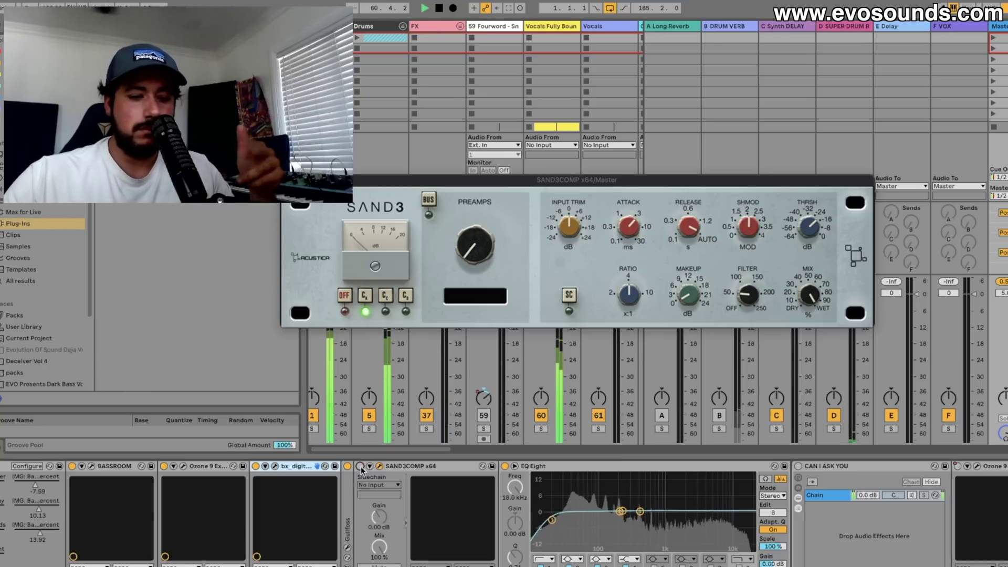
left_click(360, 466)
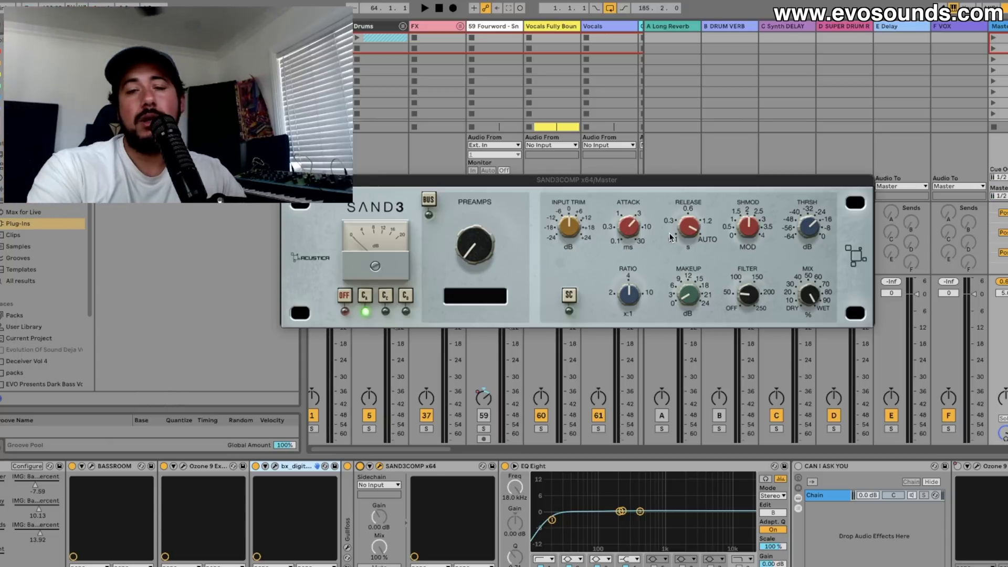
Try slower and faster attack times on SAND3COMP, up to about 10 ms, while playing and stopping the track
left_click(634, 230)
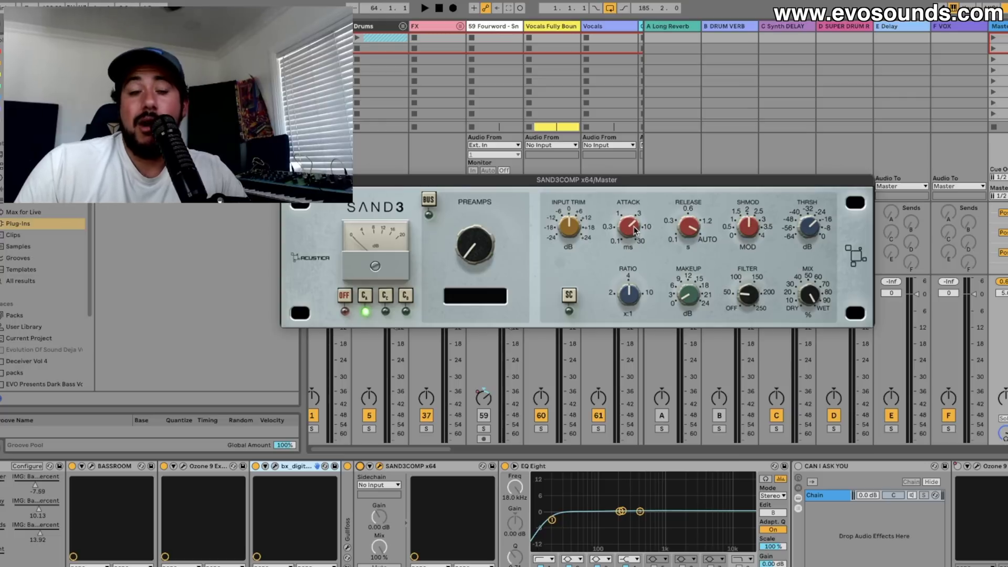
left_click_drag(635, 230, 637, 226)
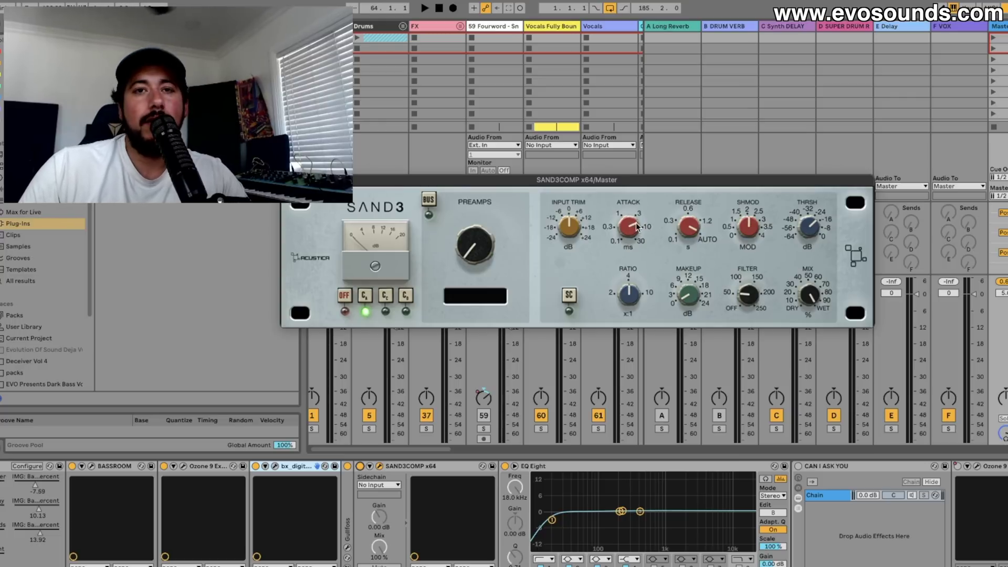
key("space")
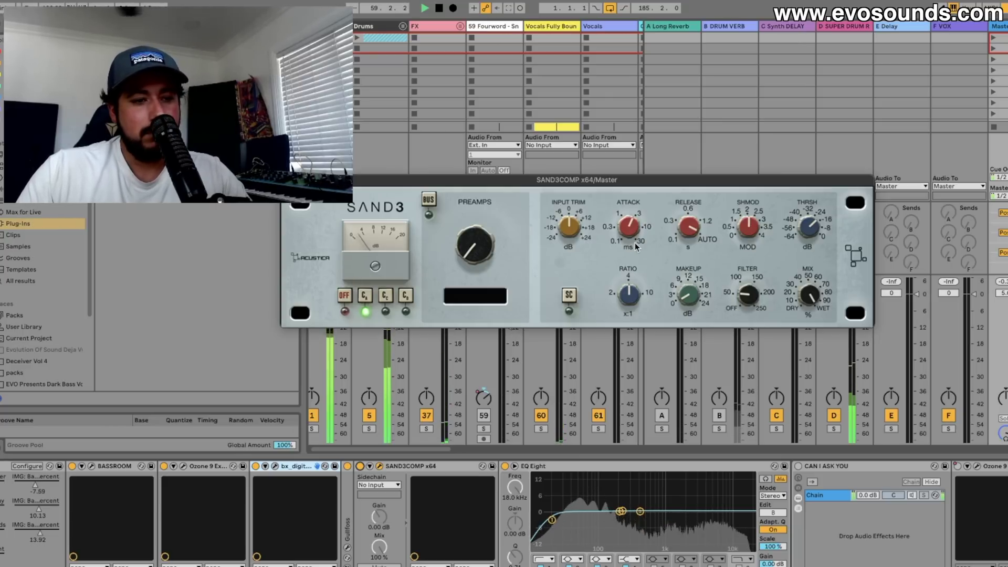
left_click_drag(635, 243, 646, 220)
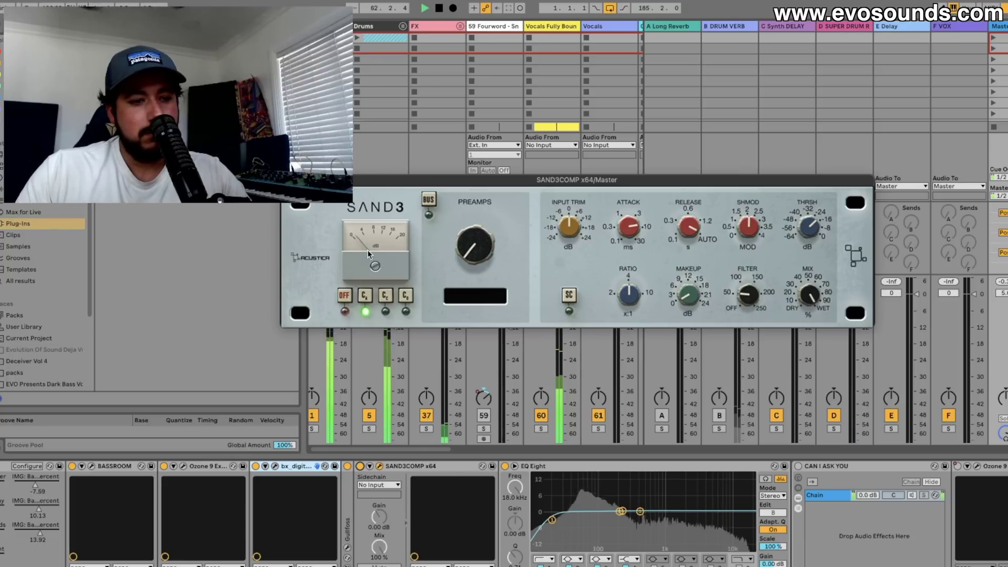
left_click_drag(631, 224, 629, 229)
key("space")
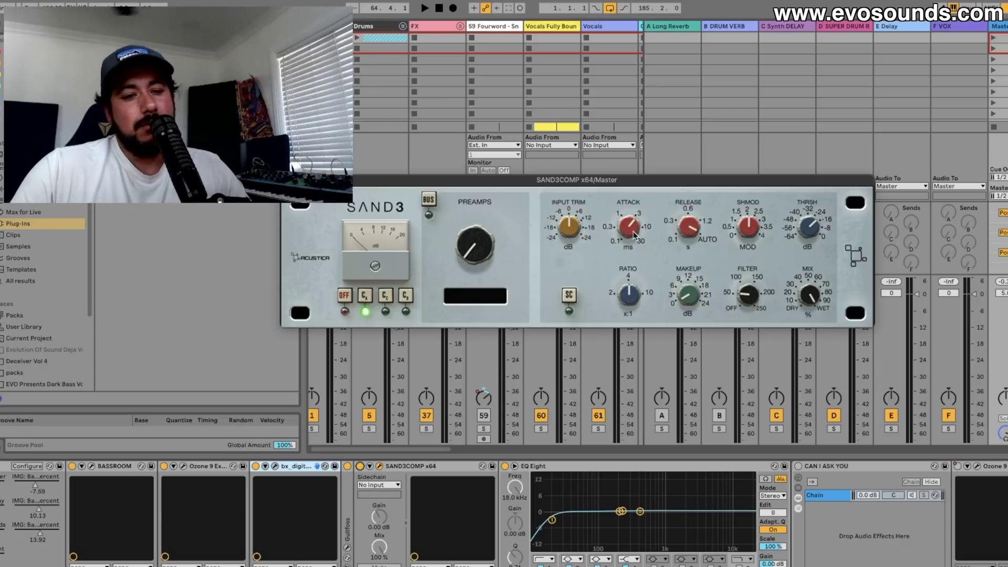
left_click_drag(635, 233, 621, 251)
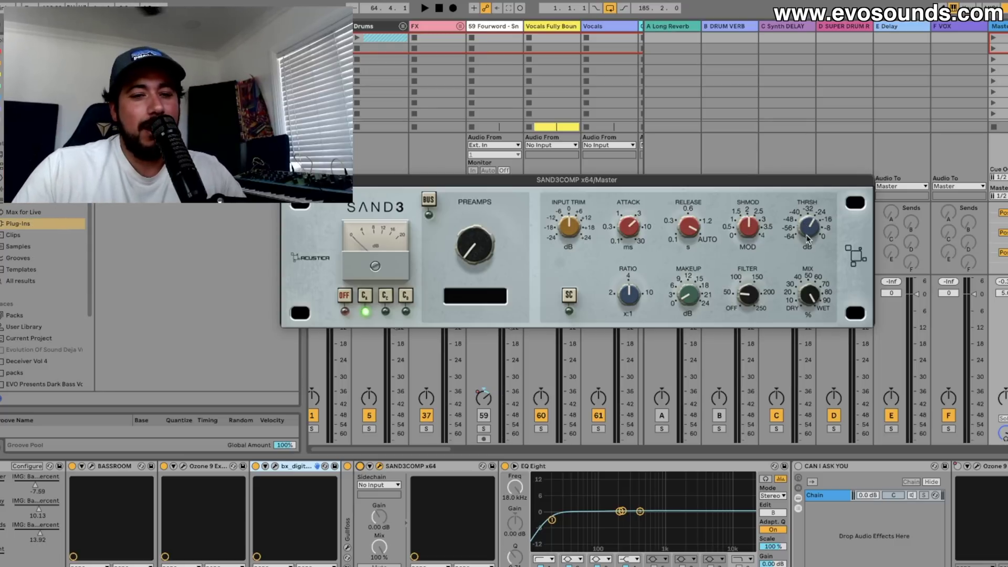
Try SAND3COMP's threshold at about -32 dB during playback, stop the track and raise the threshold again
key("space")
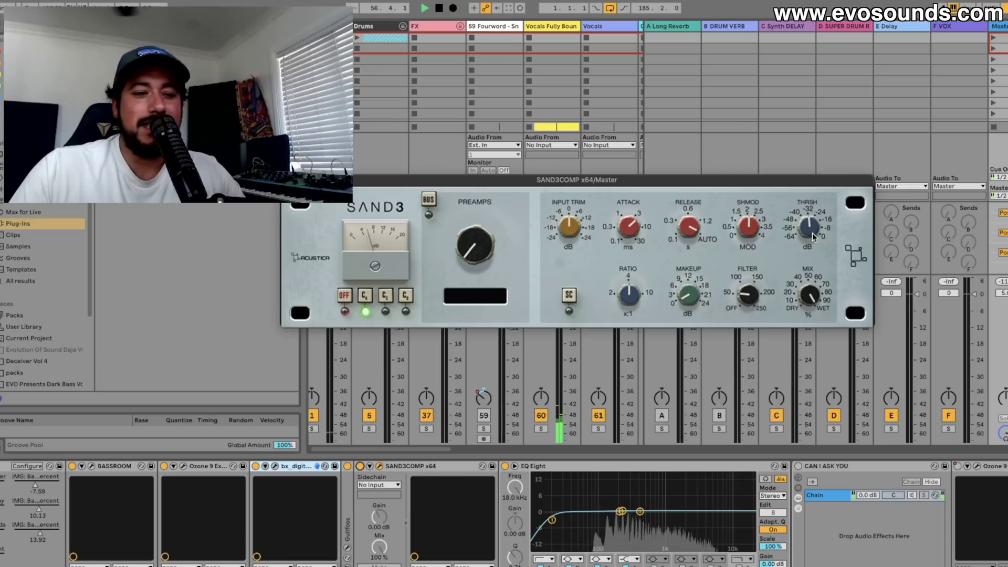
key("space")
left_click_drag(813, 235, 822, 209)
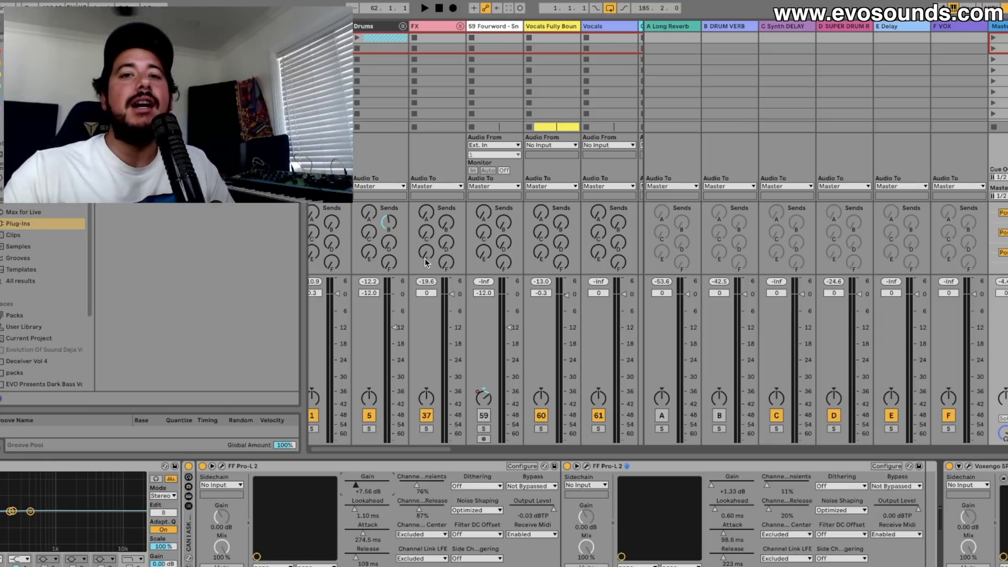
Open the first FF Pro-L 2 limiter on the Master and choose 4x oversampling
left_click(221, 466)
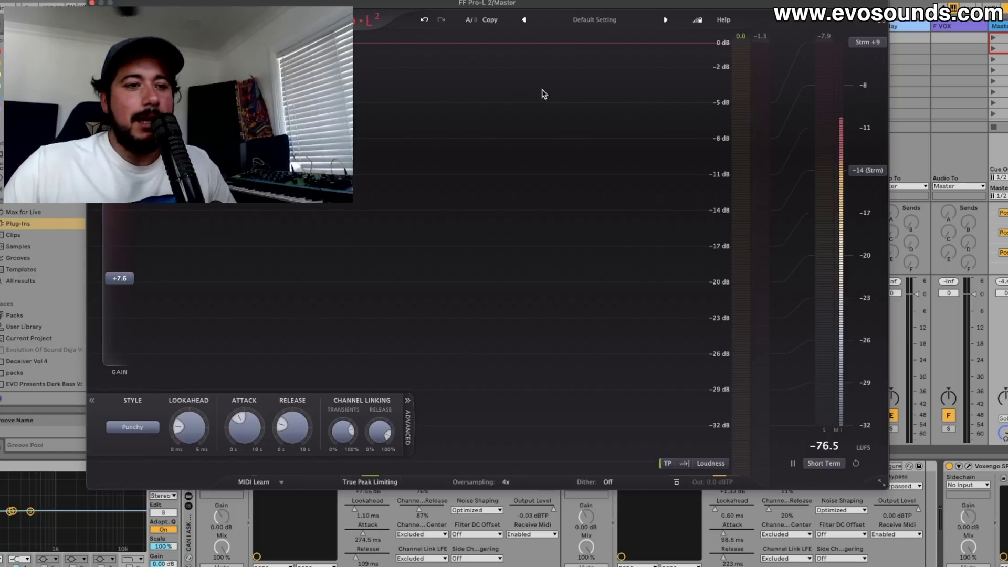
left_click(90, 3)
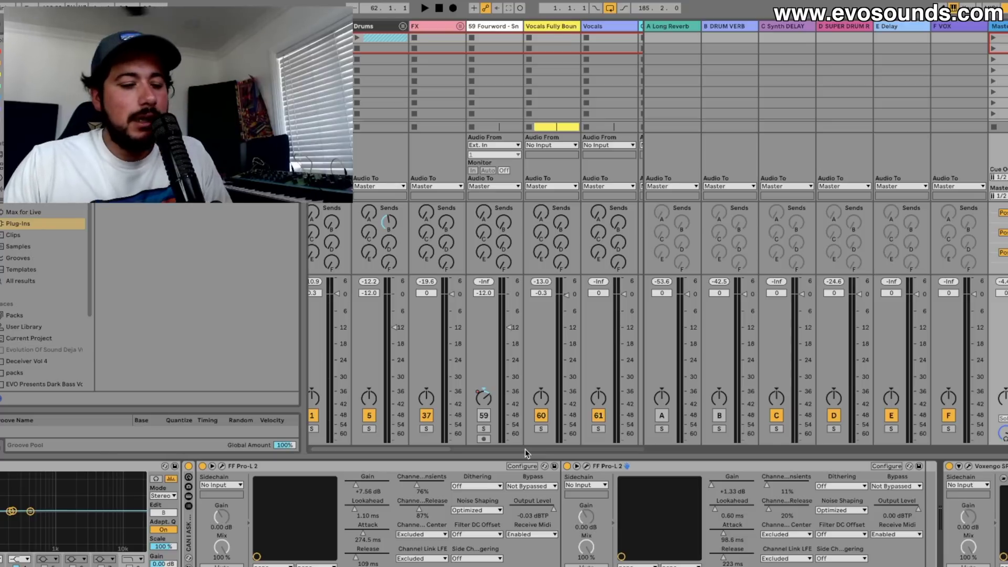
left_click(221, 466)
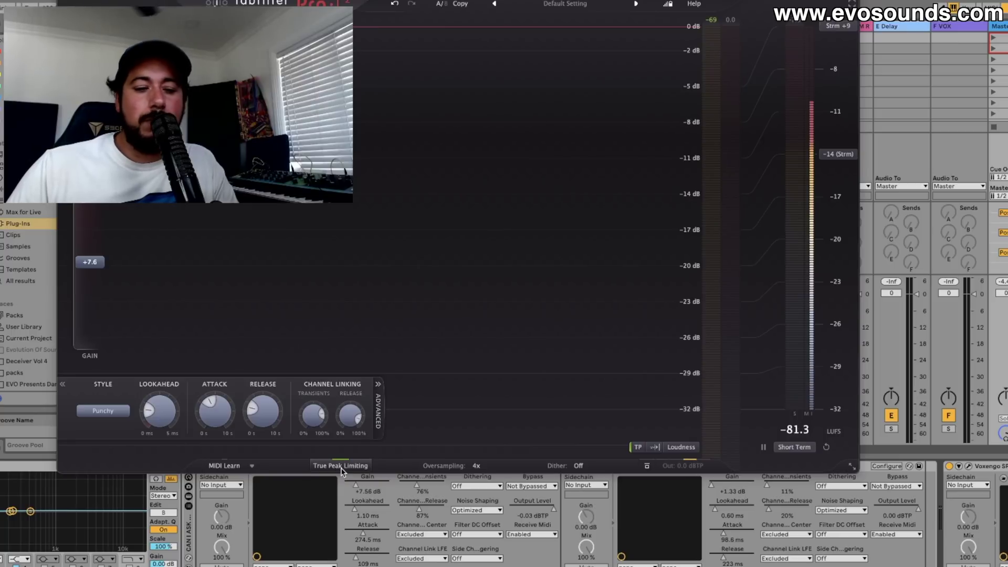
left_click(478, 466)
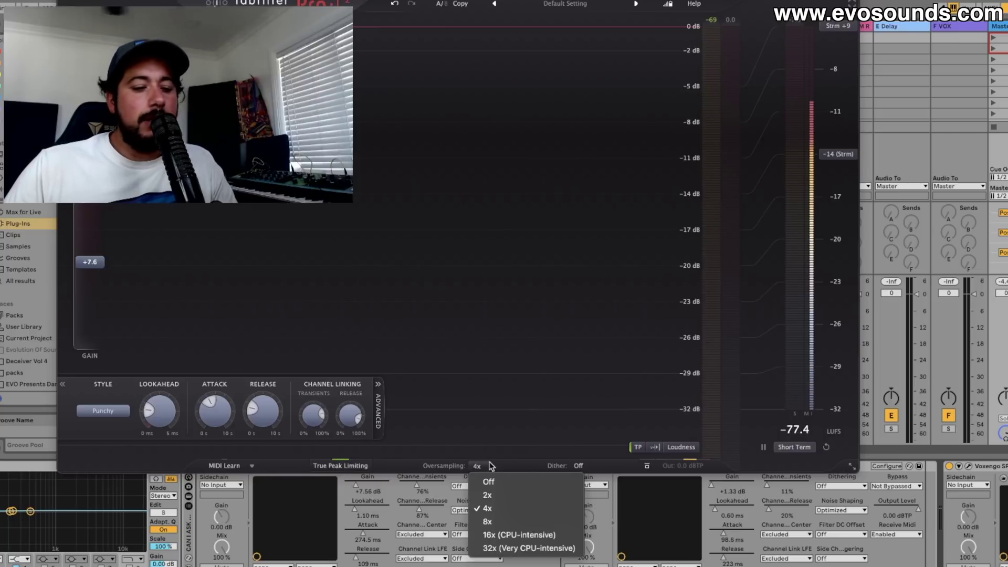
left_click(487, 508)
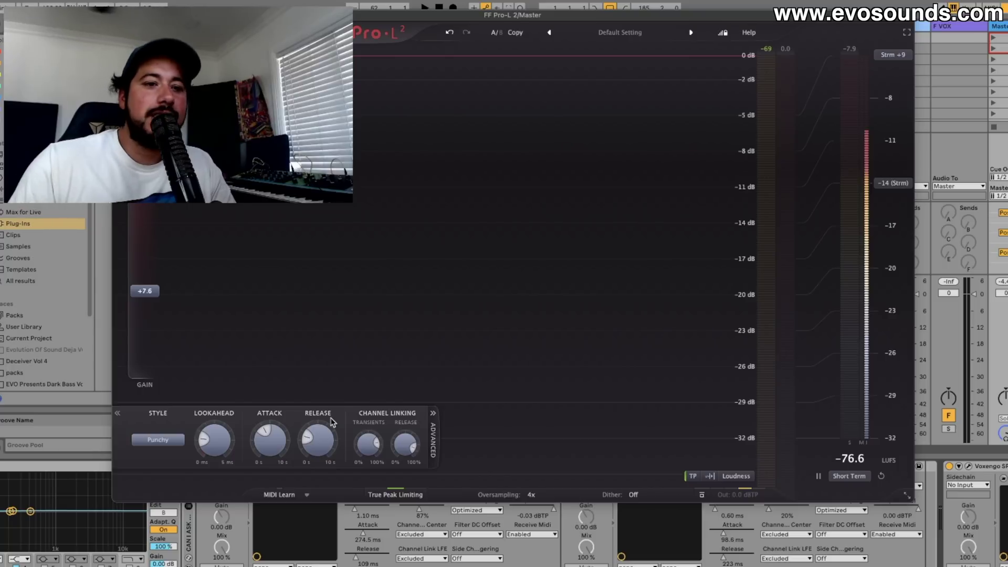
left_click(531, 496)
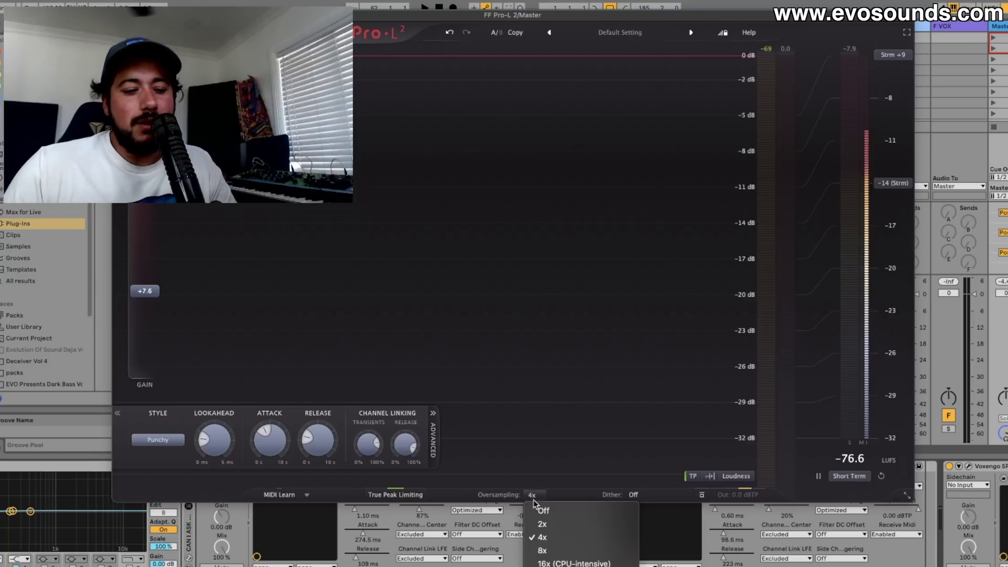
left_click(557, 541)
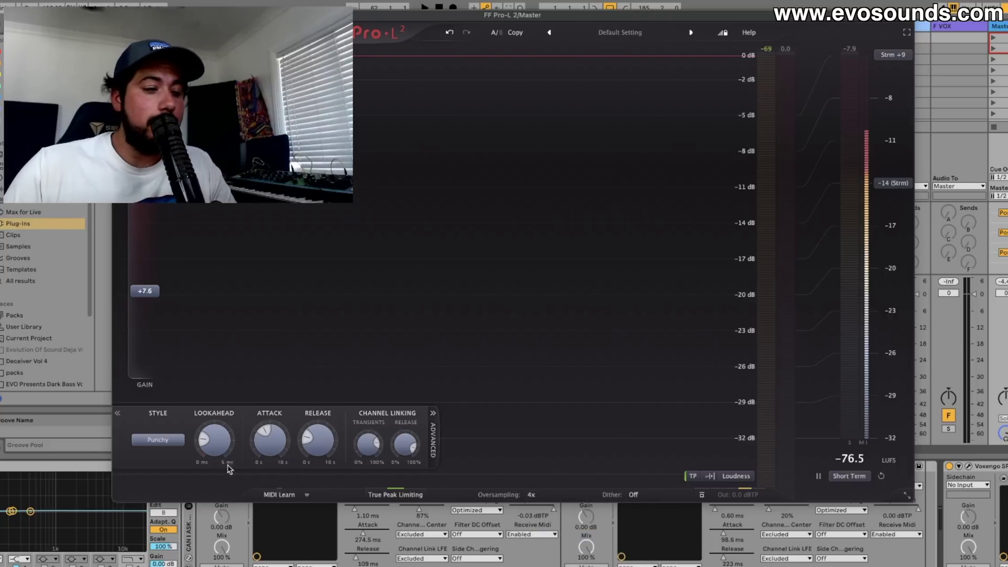
Play the track and toggle the first Pro-L 2's 1:1 unity gain to compare the limiting at different output levels
mouse_move(737, 494)
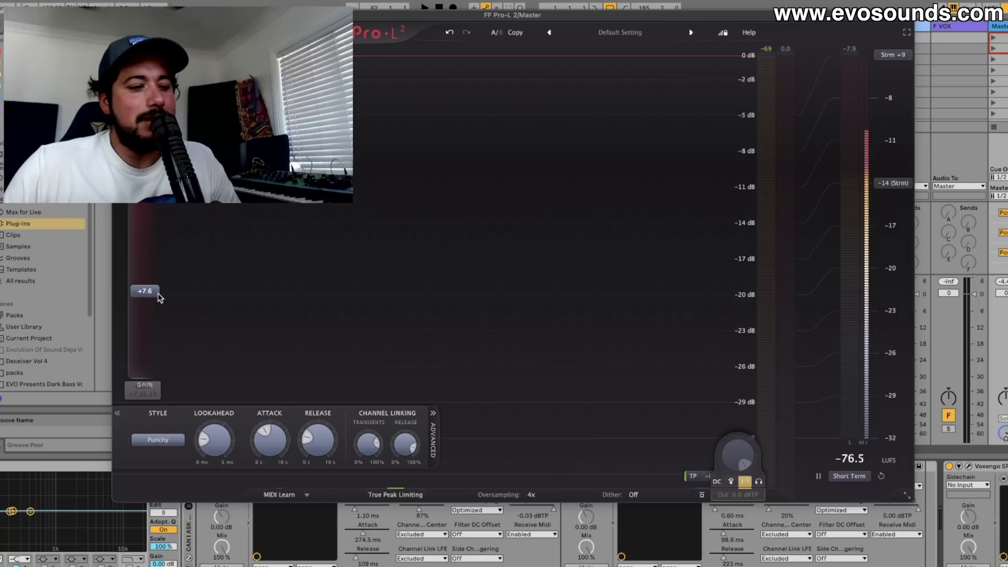
left_click(746, 482)
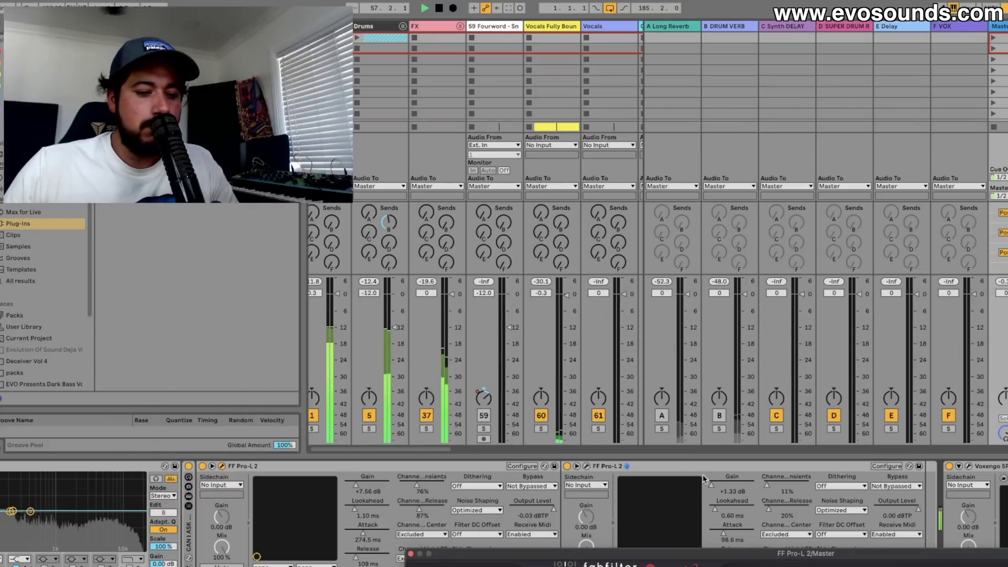
left_click(567, 466)
left_click_drag(581, 554, 310, 27)
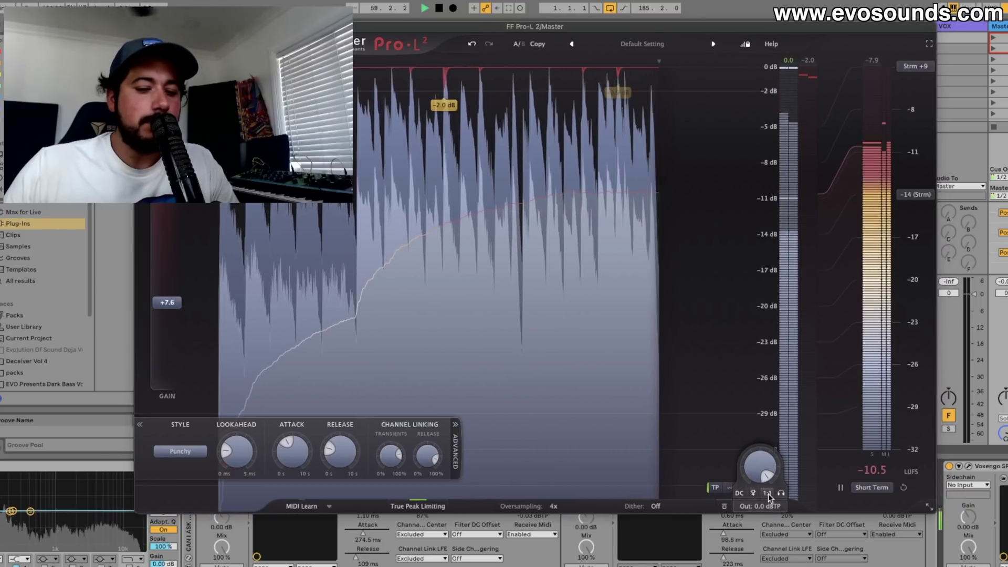
left_click(767, 494)
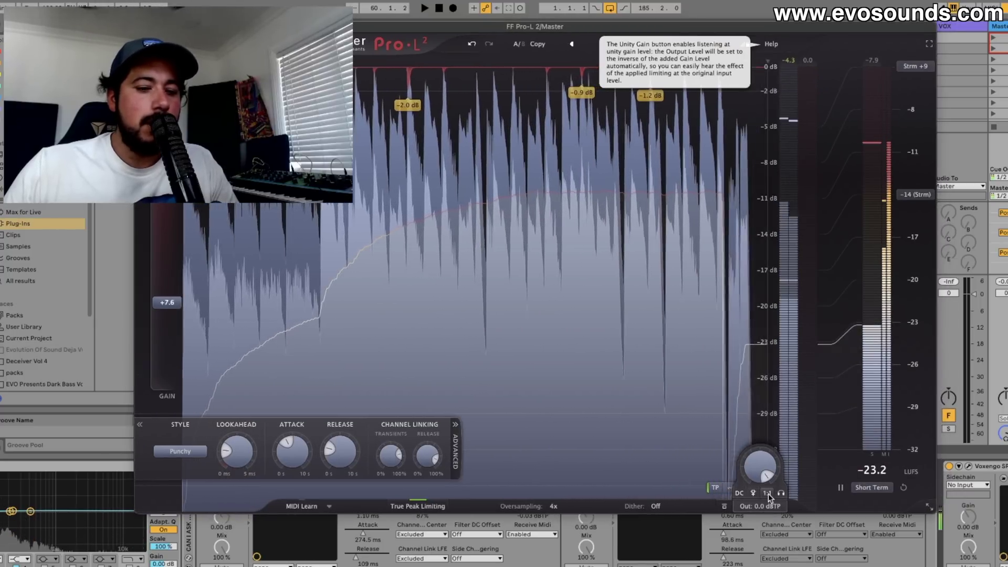
Play the track and try extreme gain in the first Pro-L 2 with 1:1 unity gain on, and stop playback
key("space")
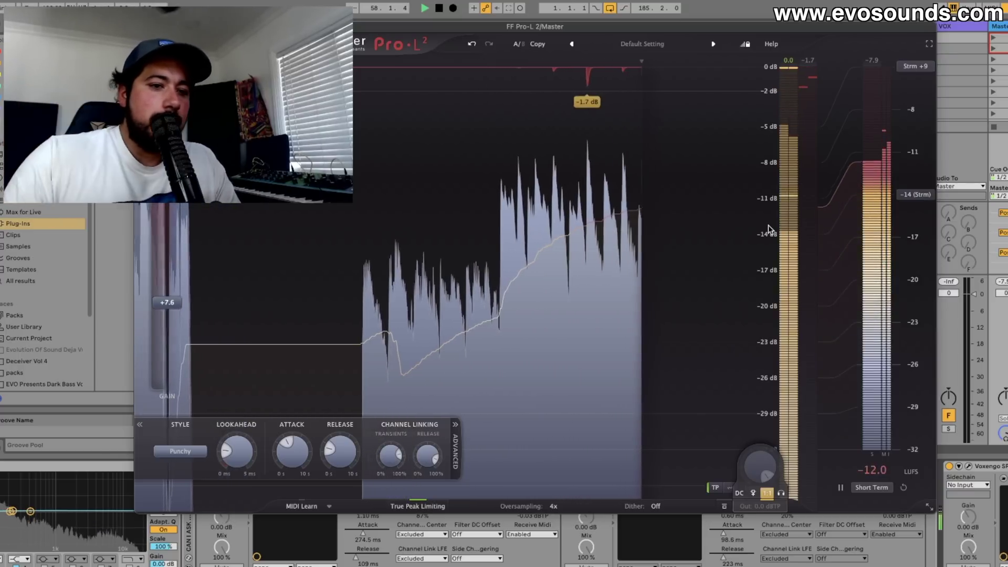
left_click_drag(166, 302, 169, 173)
left_click_drag(168, 117, 168, 155)
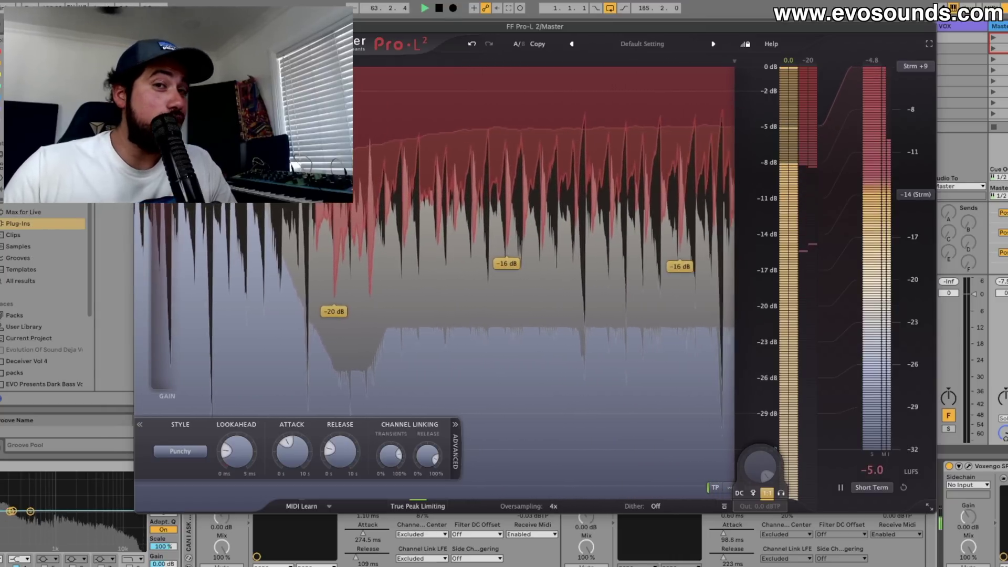
key("space")
Bring the first Pro-L 2's gain back to +7.6 dB, listening during playback, and enable 1:1 unity gain
left_click_drag(170, 155, 177, 333)
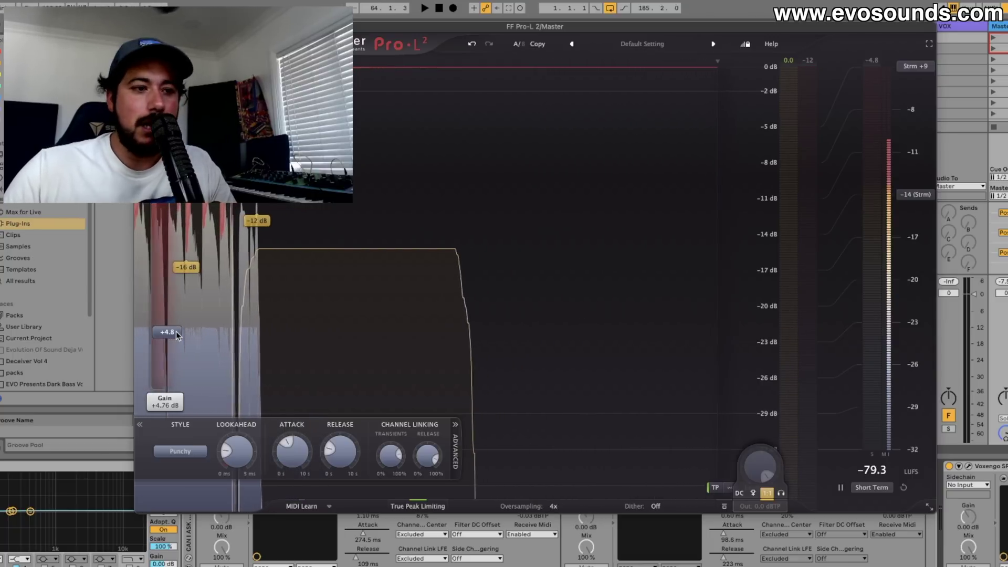
left_click_drag(176, 332, 175, 330)
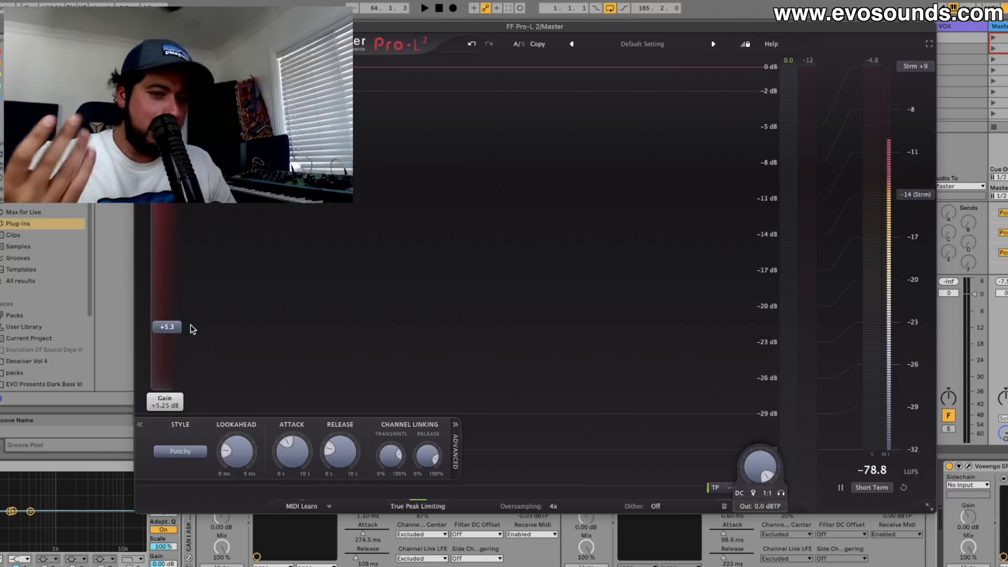
key("space")
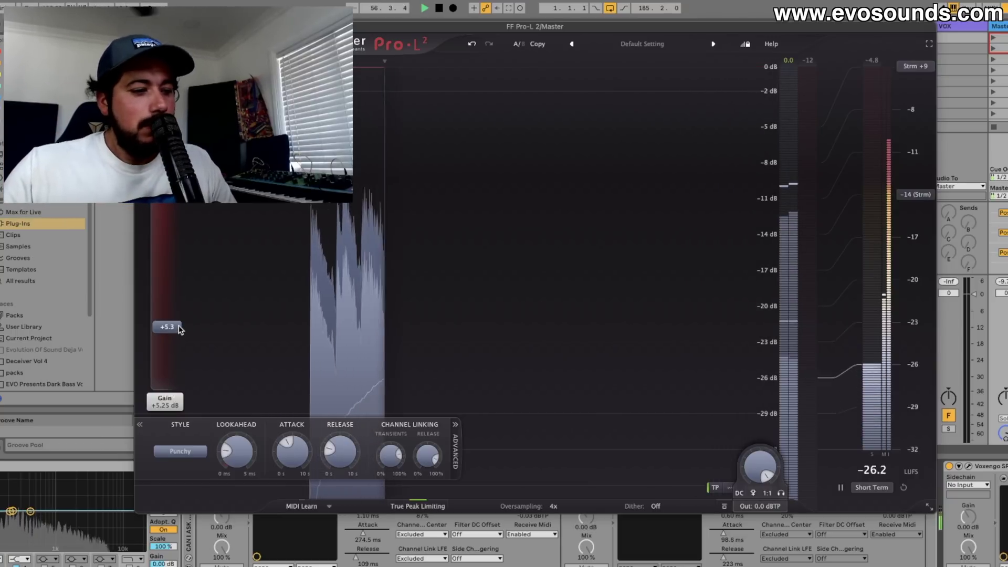
left_click_drag(180, 327, 188, 314)
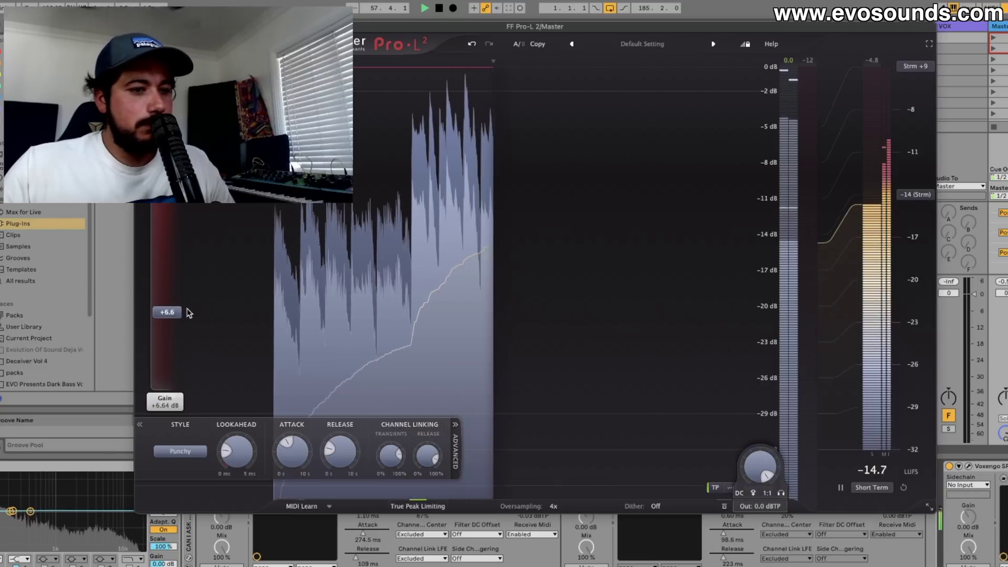
left_click_drag(189, 312, 194, 302)
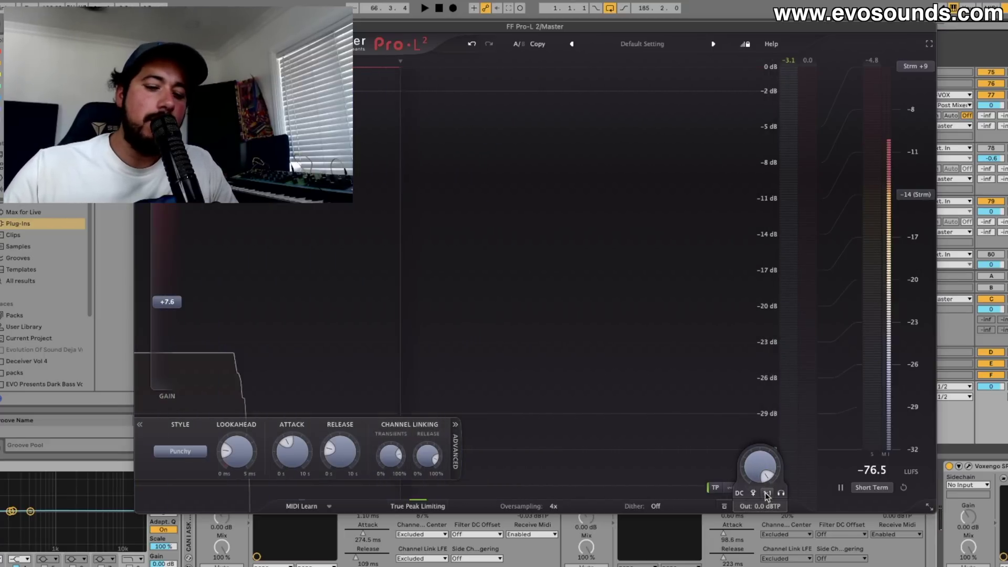
left_click(767, 494)
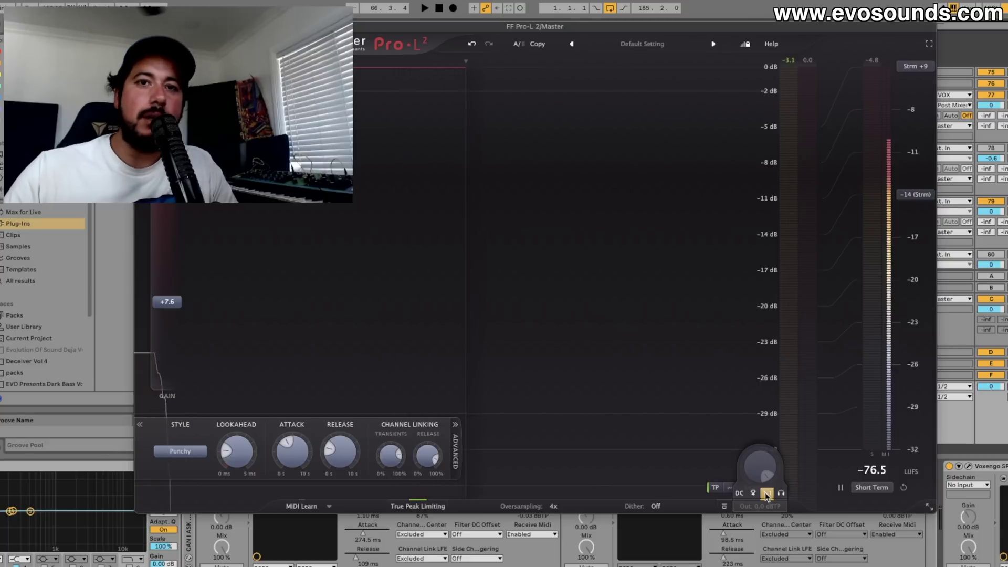
key("space")
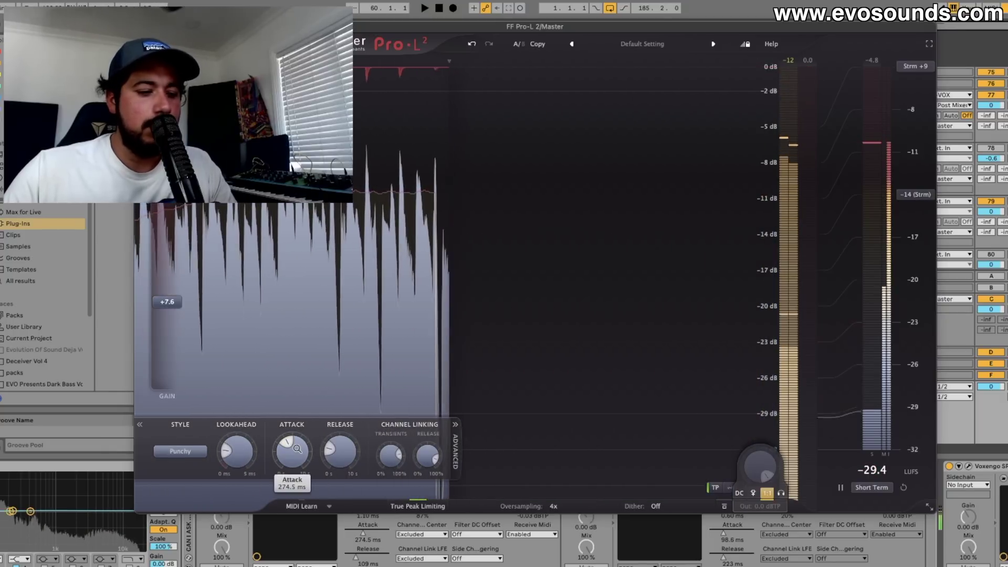
Examine the first Pro-L 2's advanced settings, including the Attack description, and look through its preset list
mouse_move(297, 449)
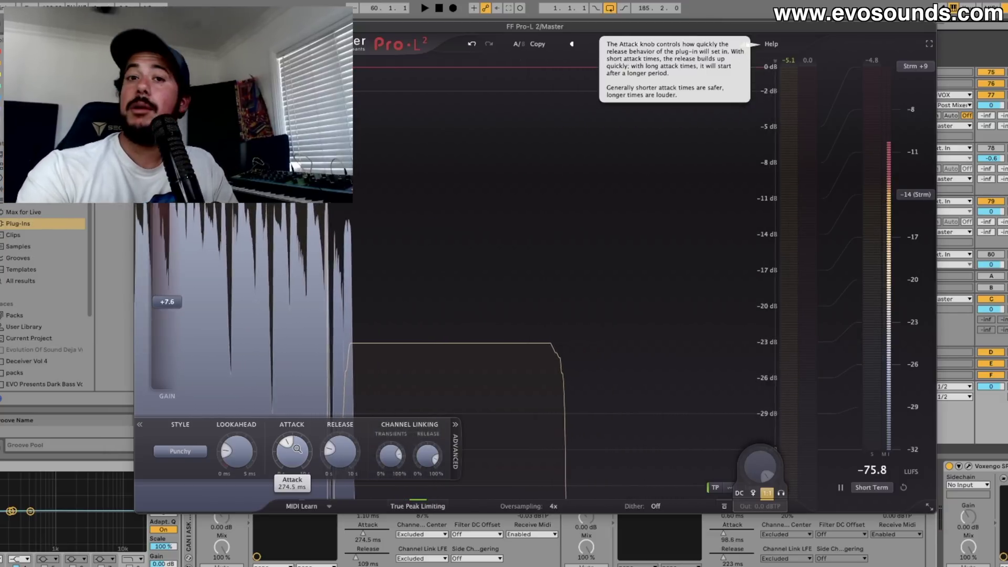
left_click(140, 424)
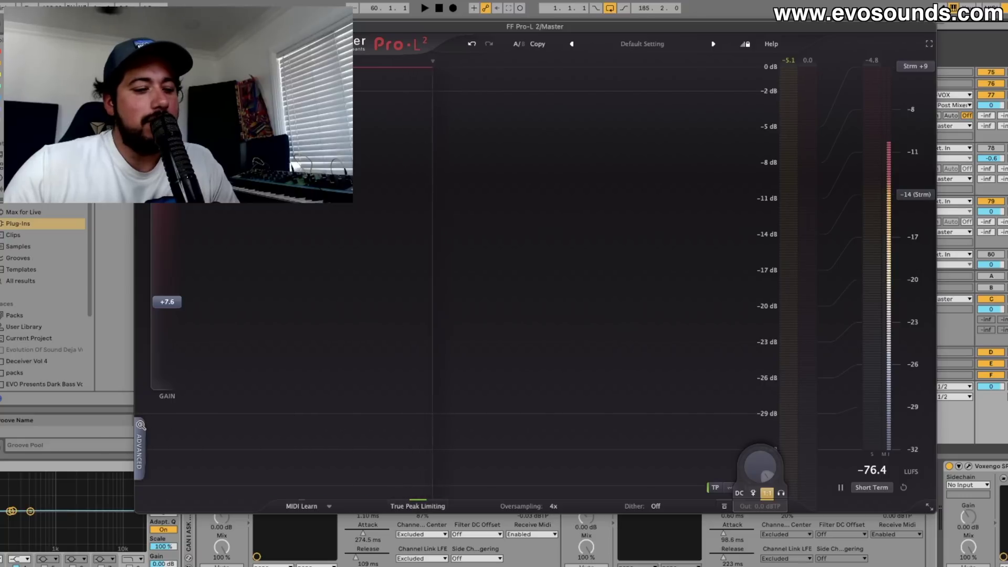
left_click(140, 424)
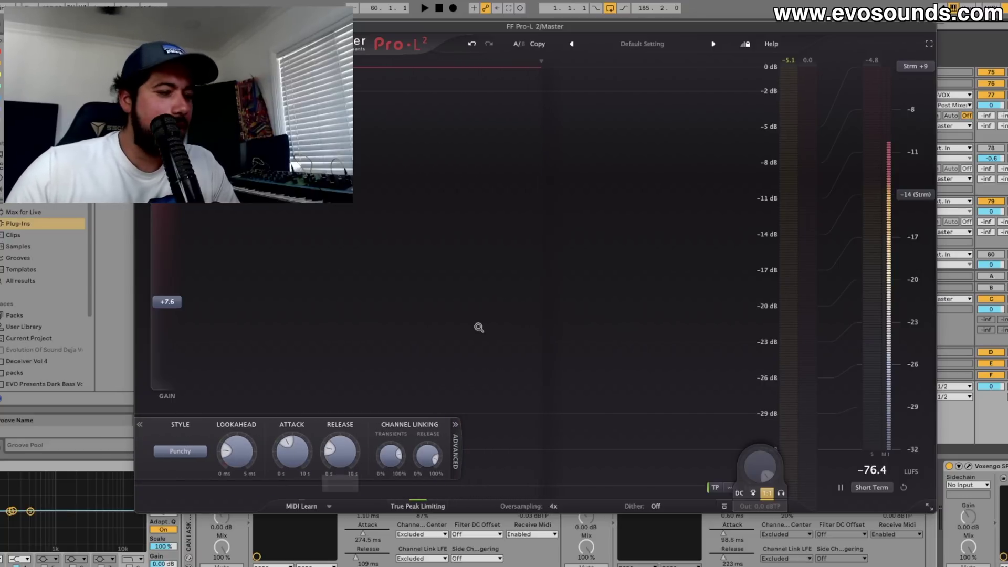
left_click(651, 43)
left_click(355, 371)
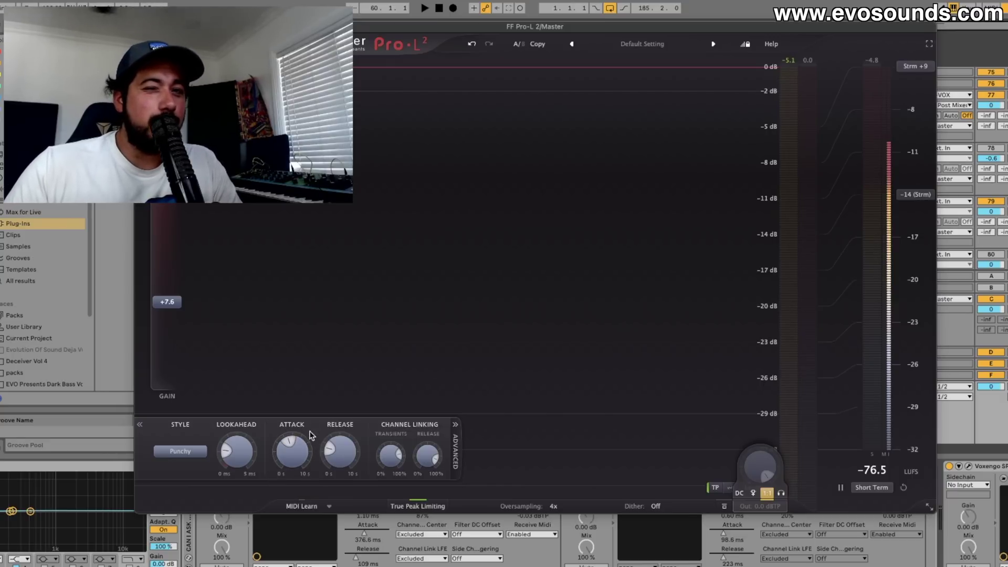
Keep the Punchy style in the first Pro-L 2, set its lookahead to about 1.35 ms and close the plug-in
key("space")
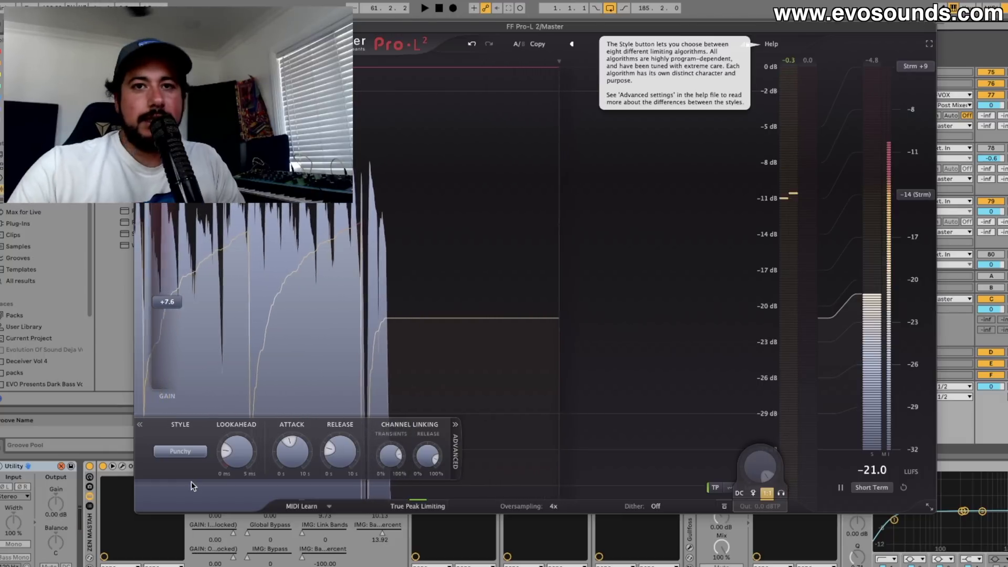
left_click(189, 450)
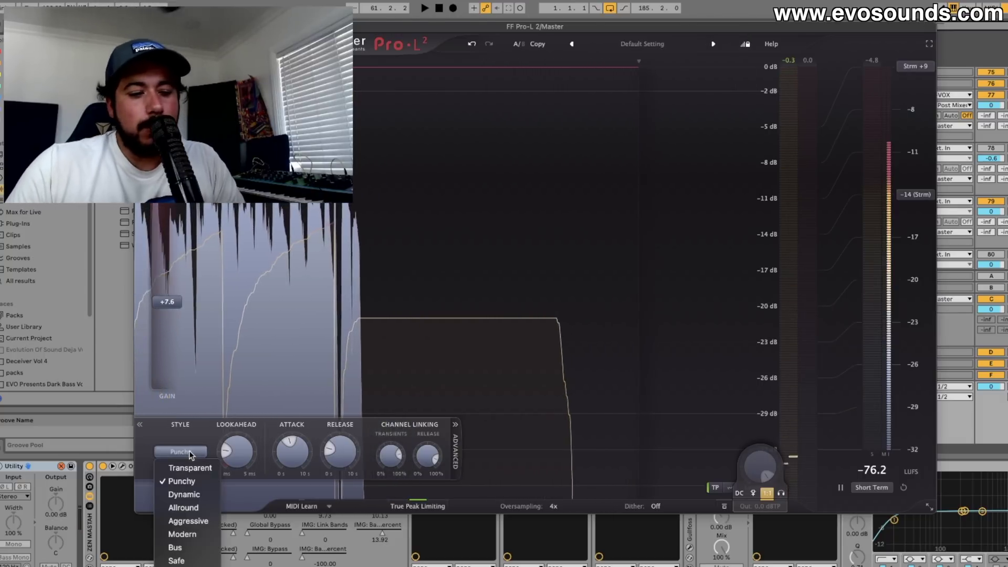
left_click(187, 480)
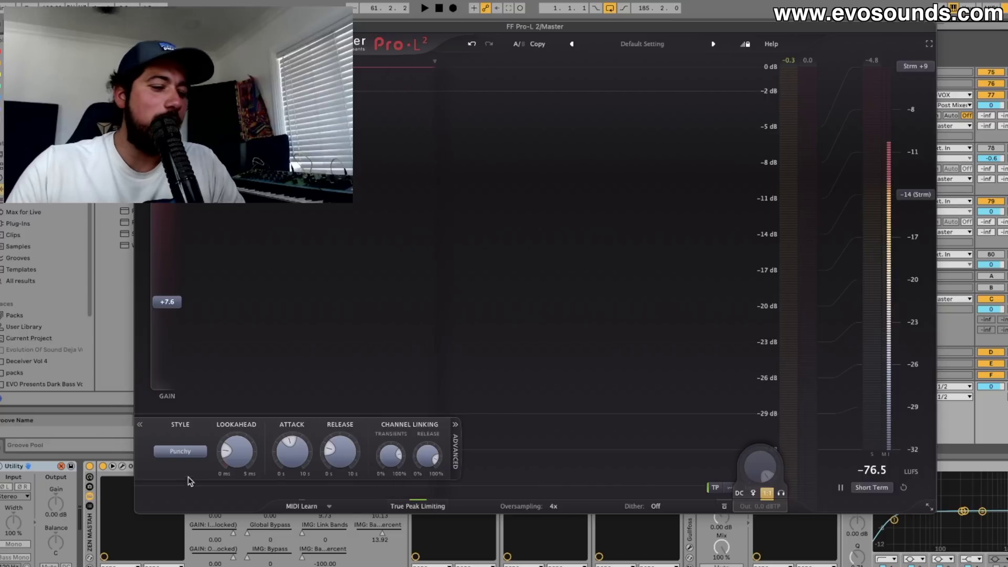
left_click(192, 452)
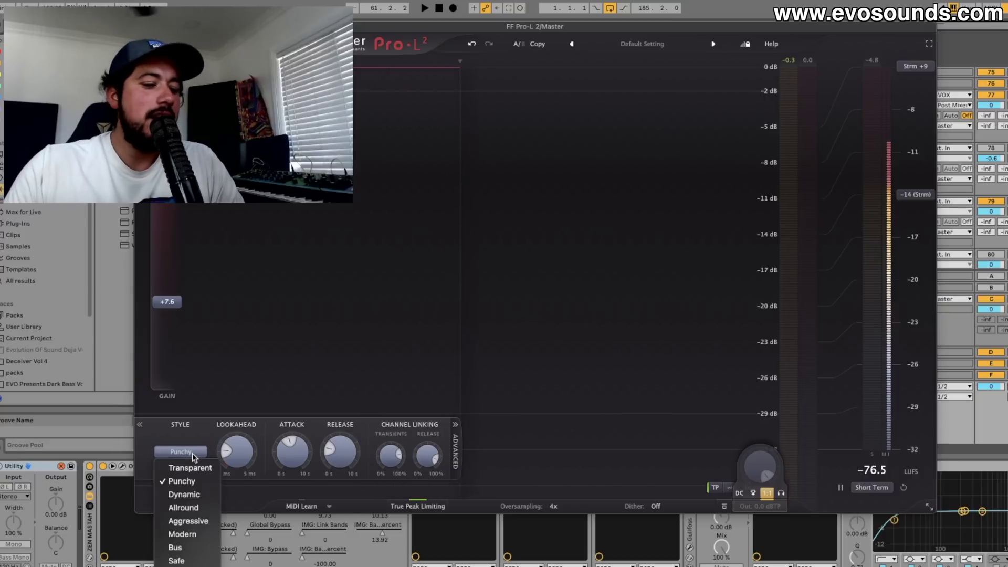
left_click(190, 481)
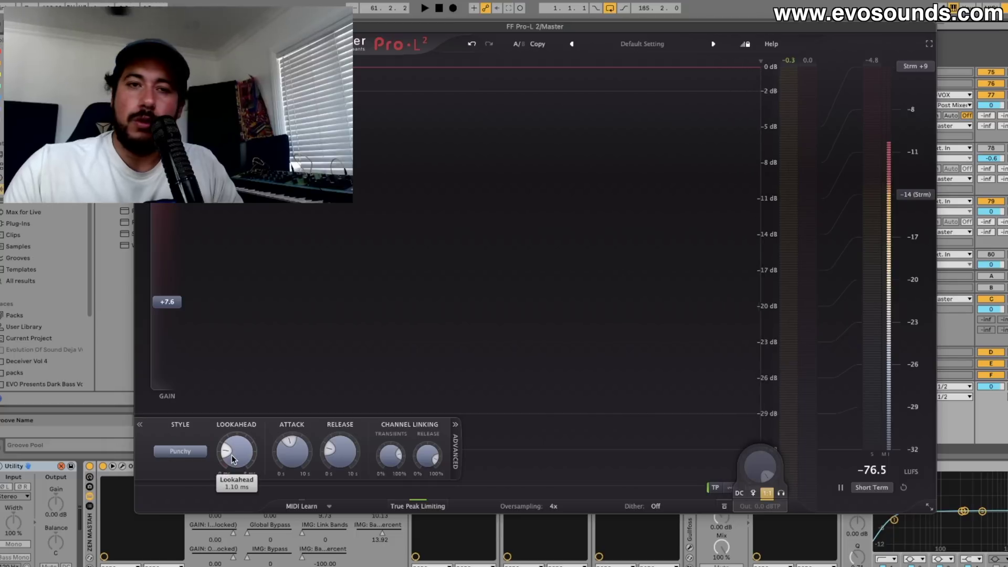
left_click_drag(232, 455, 231, 446)
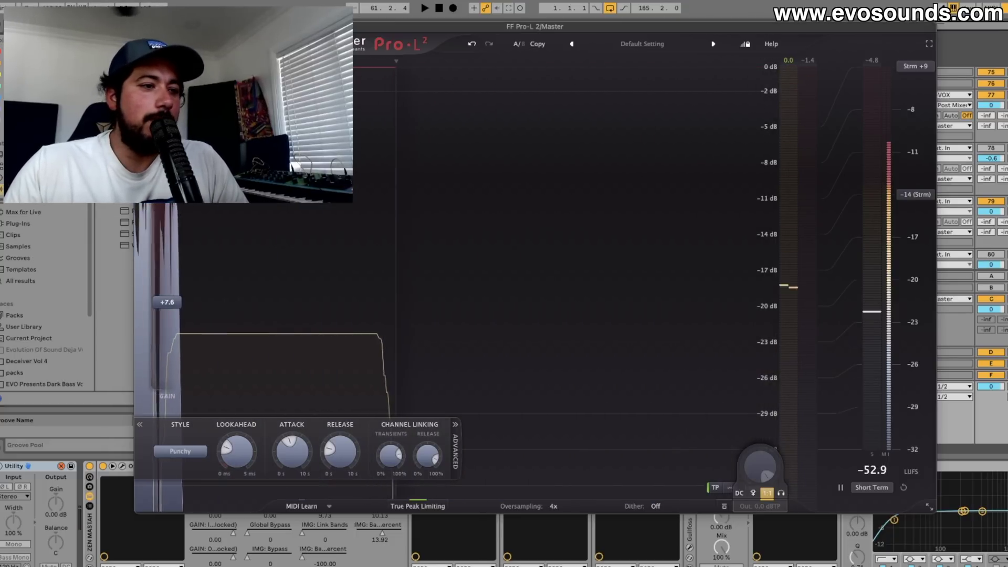
left_click(140, 27)
Open the second FF Pro-L 2 on the Master, choose the Loud preset Bring out the Beat SM and close the plug-in
scroll(597, 469, "right", 10)
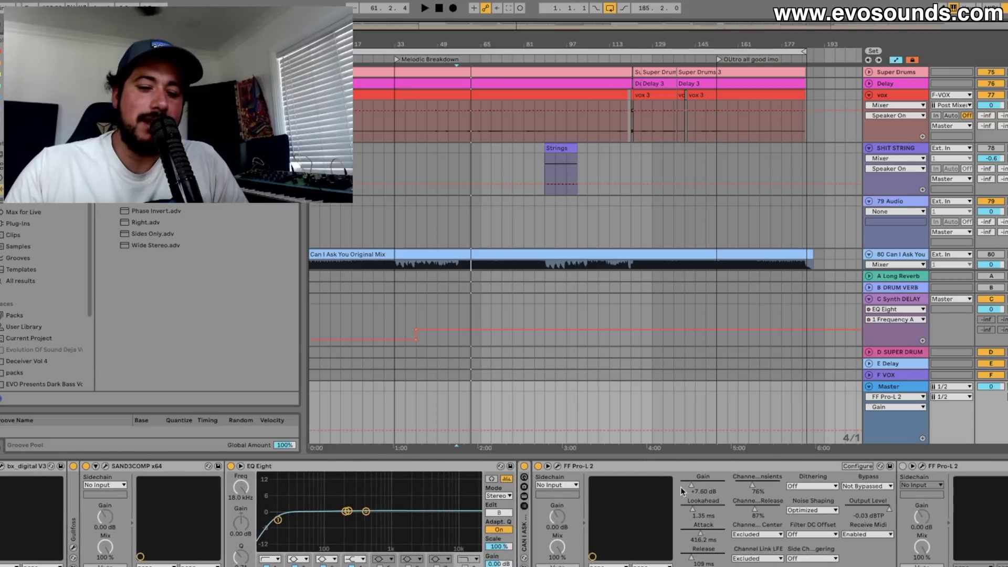
left_click(565, 468)
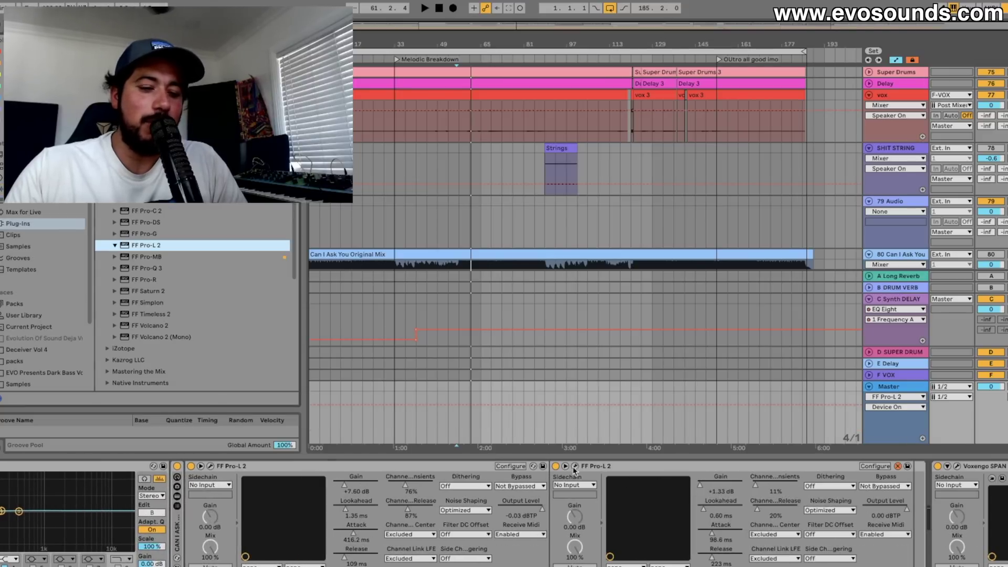
left_click(575, 466)
left_click(667, 2)
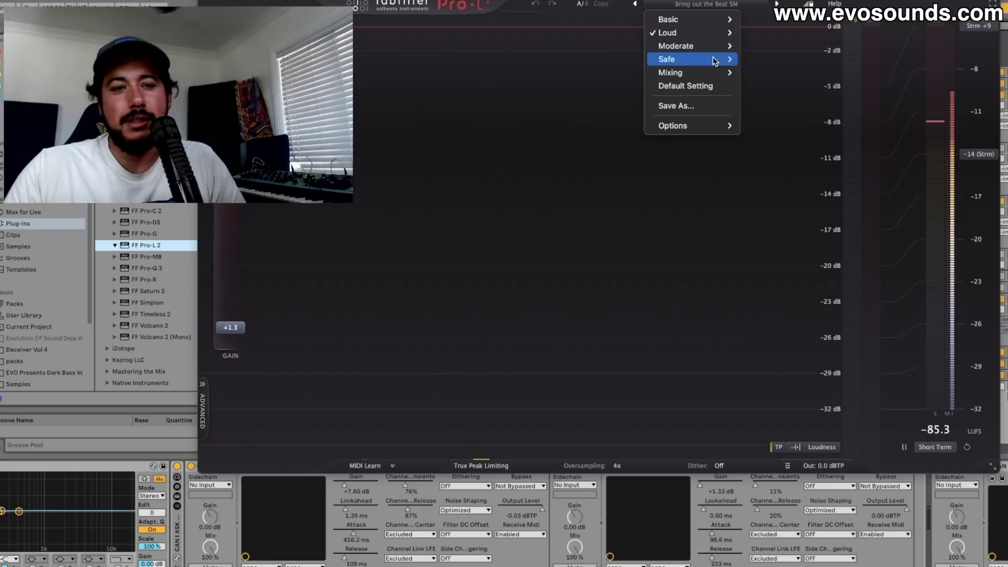
mouse_move(682, 33)
left_click(793, 33)
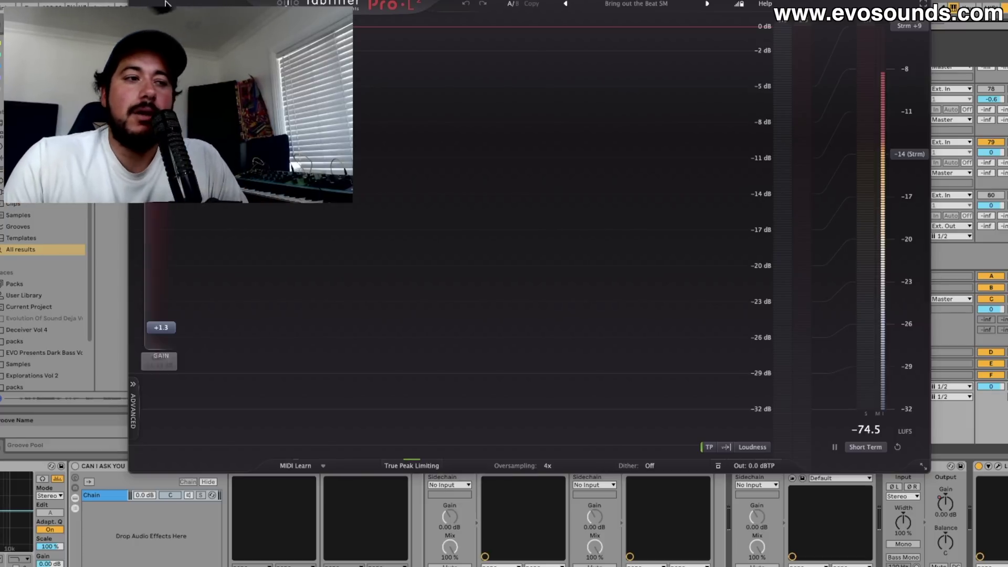
left_click(135, 2)
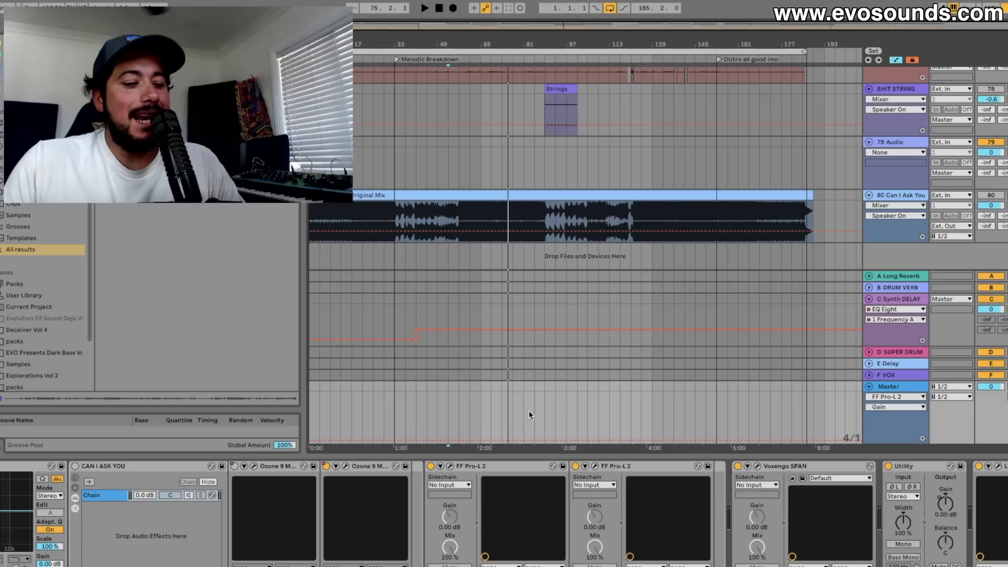
Display the Utility's Gain automation on the Master and examine the breakpoint at the start of the Melodic Breakdown
left_click(91, 466)
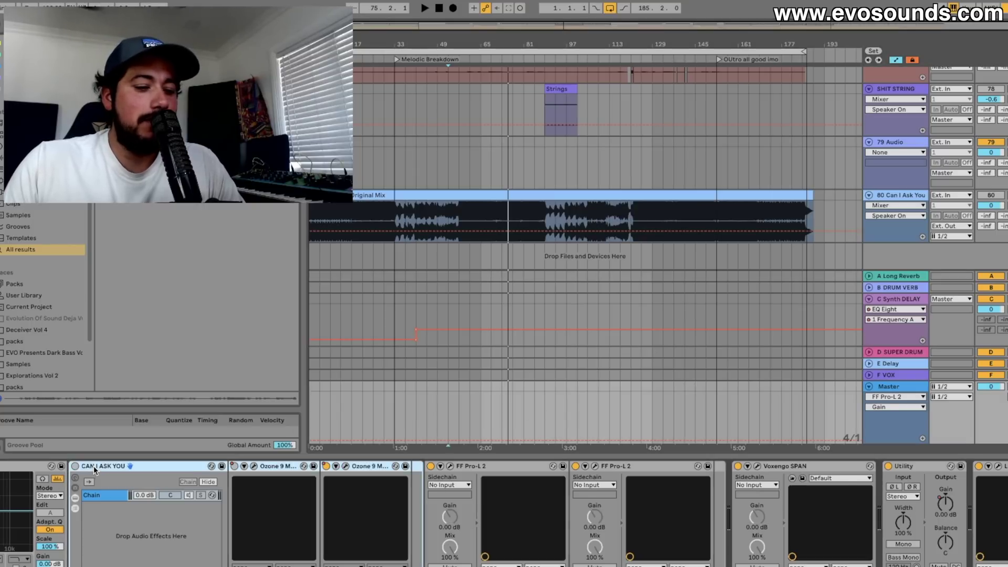
scroll(893, 471, "right", 2)
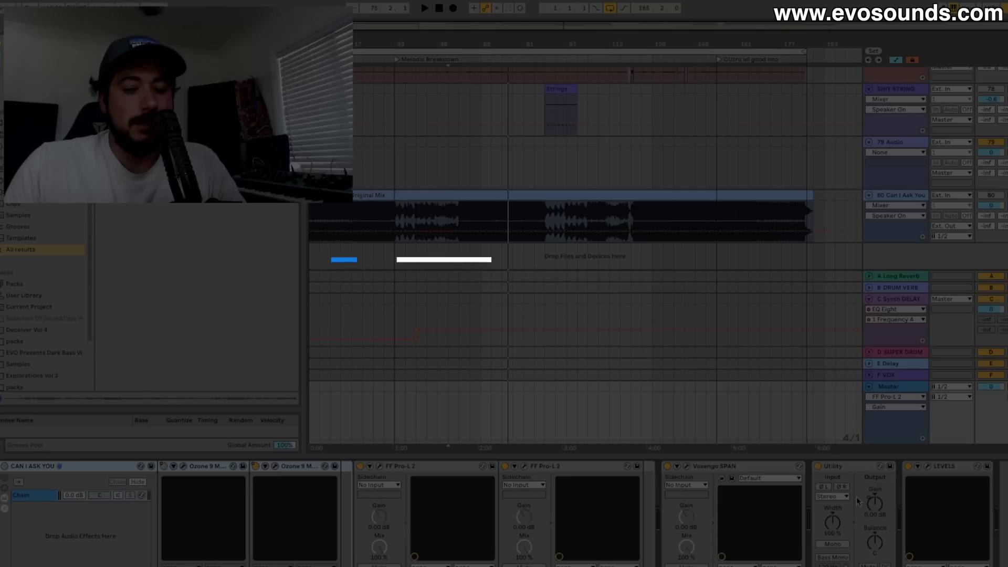
left_click(871, 506)
left_click_drag(380, 44, 511, 339)
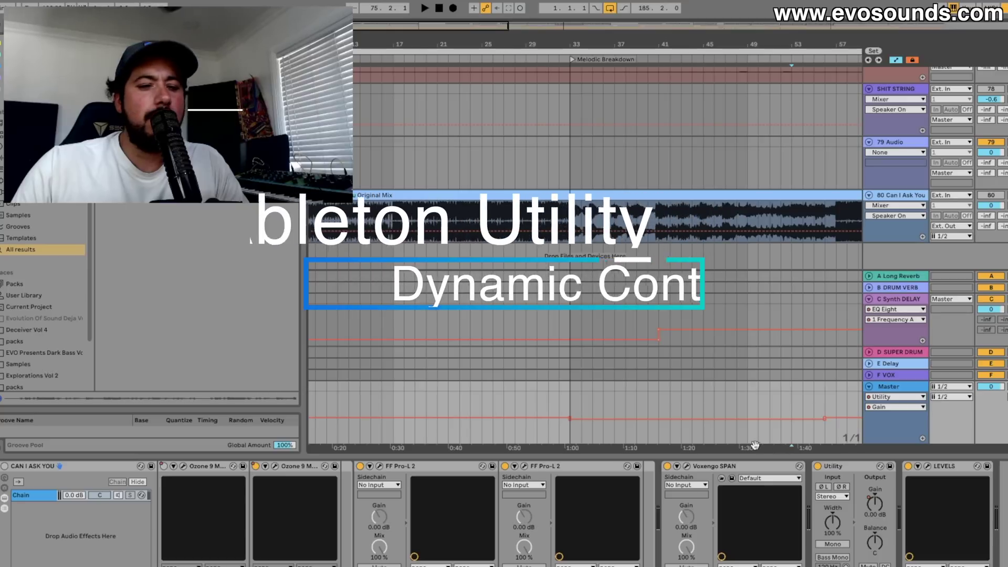
mouse_move(575, 420)
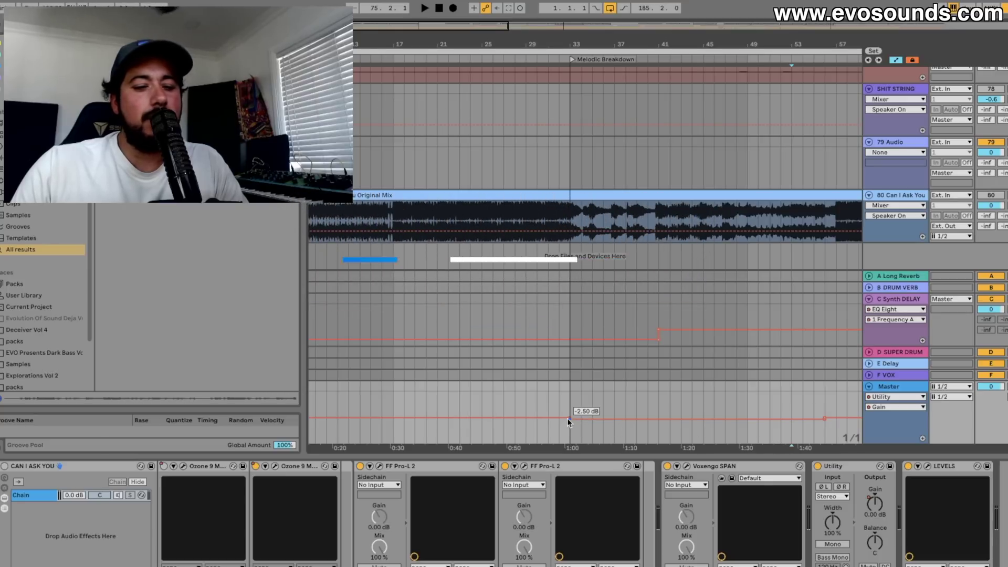
left_click(562, 401)
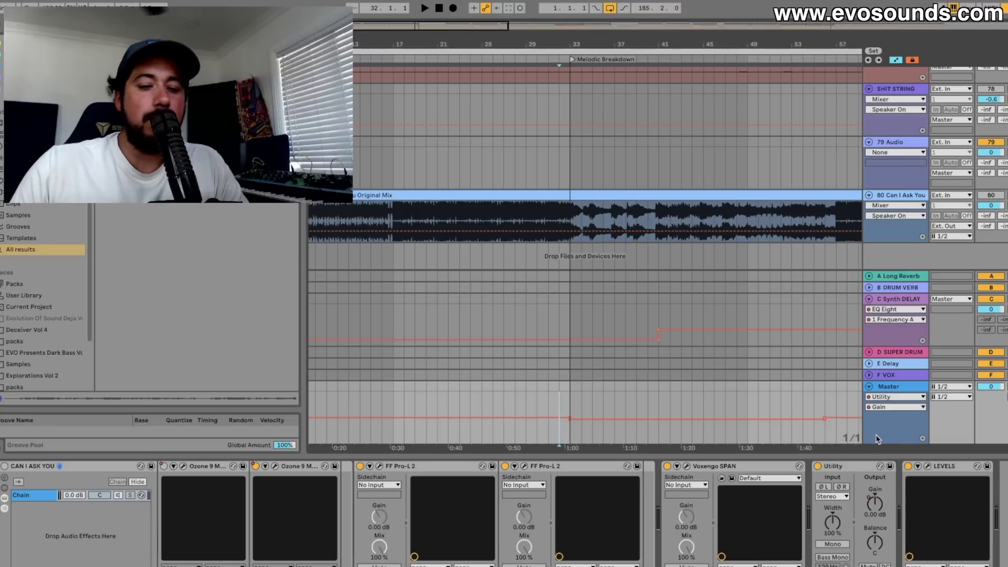
left_click(557, 466)
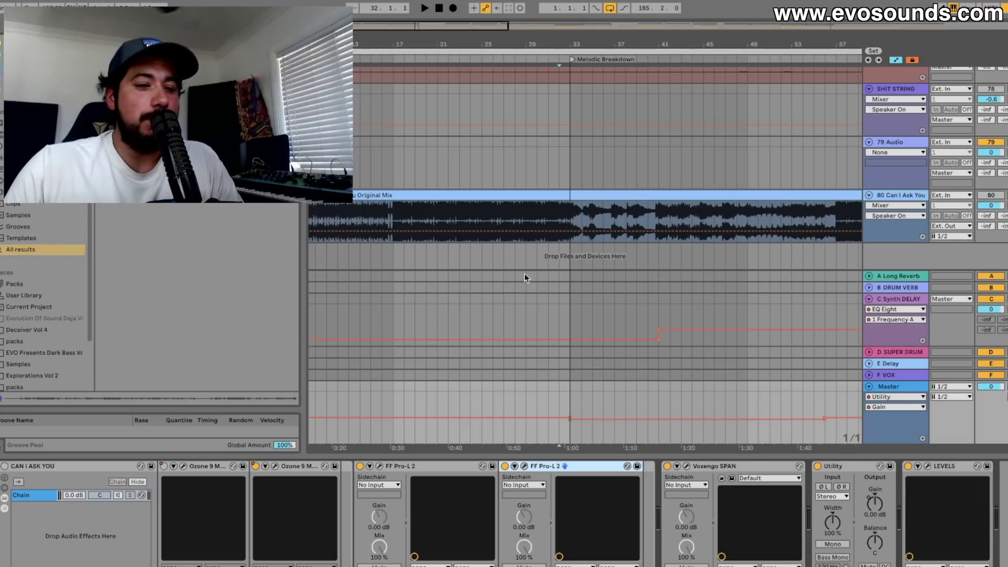
Play the track into the Melodic Breakdown, checking the Master level in the mixer and the Master's Utility gain
left_click(541, 254)
key("space")
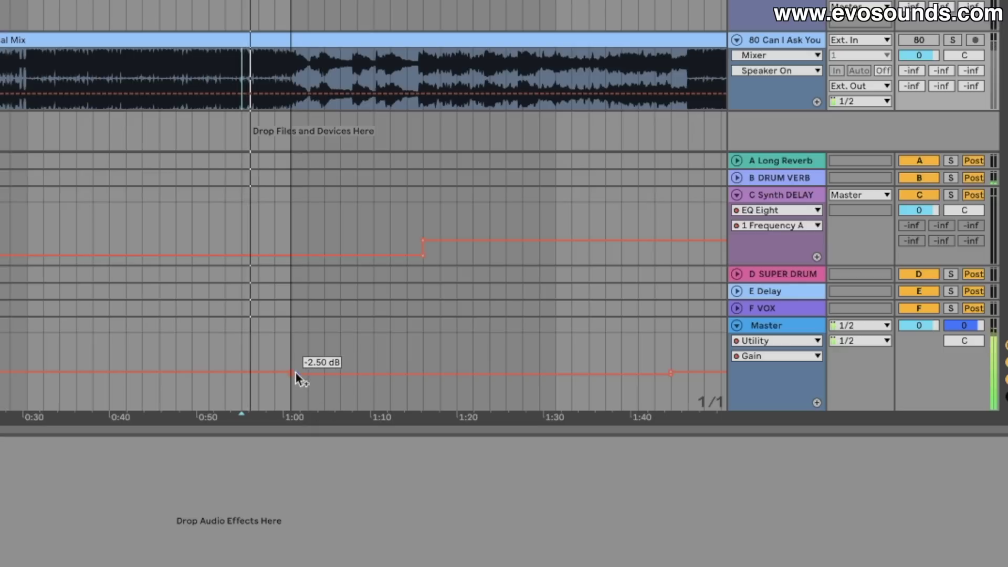
scroll(295, 349, "up", 6)
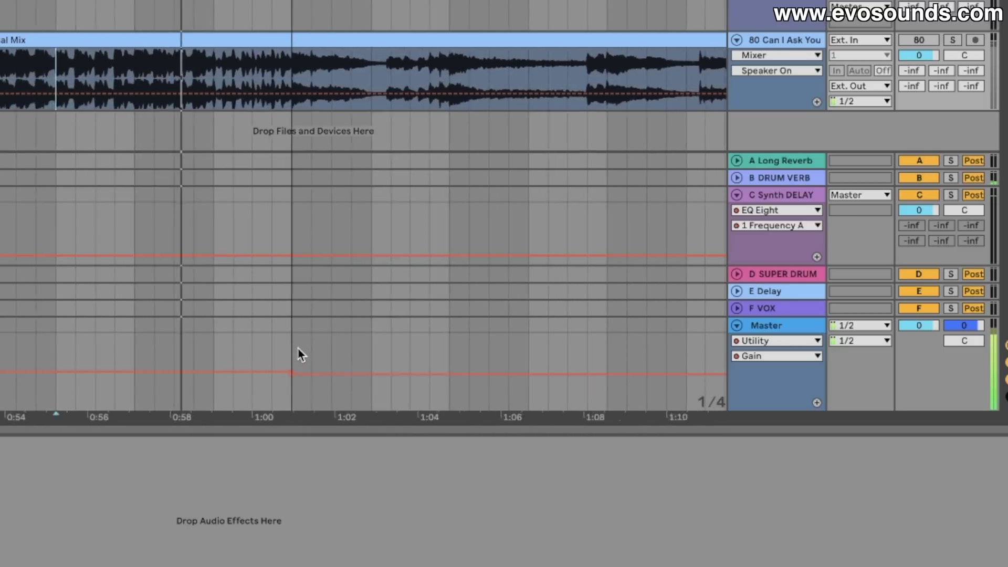
key("Tab")
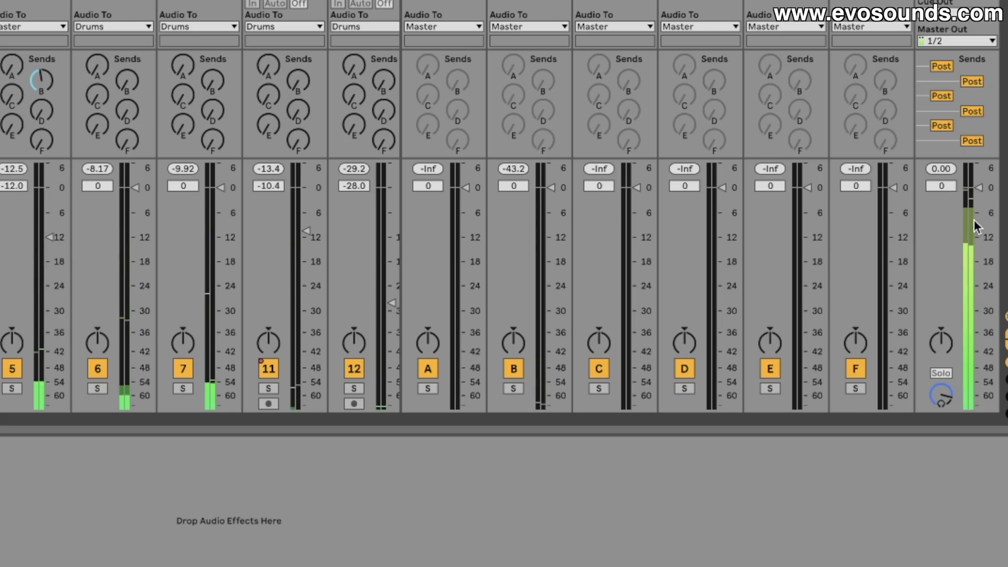
key("Tab")
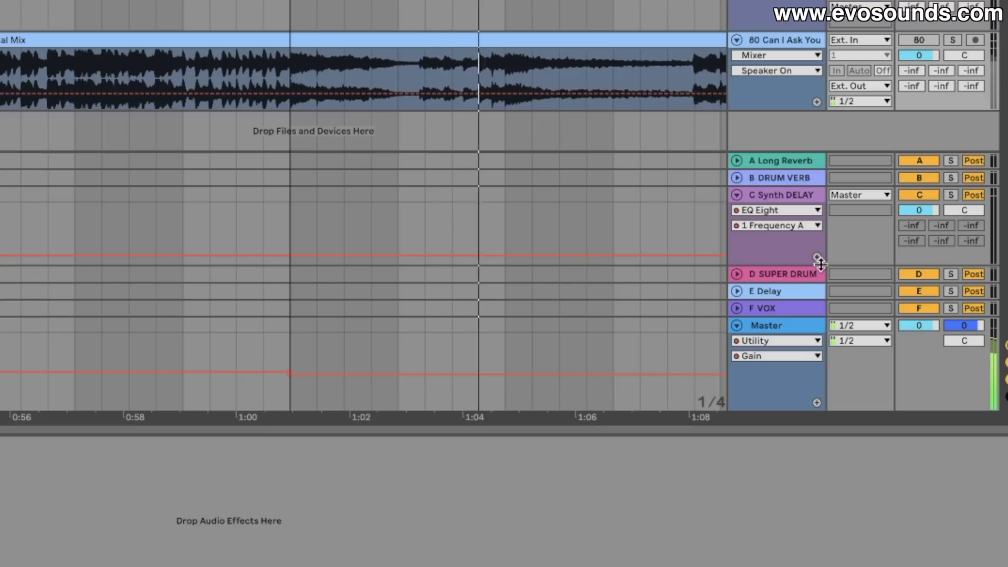
left_click(789, 326)
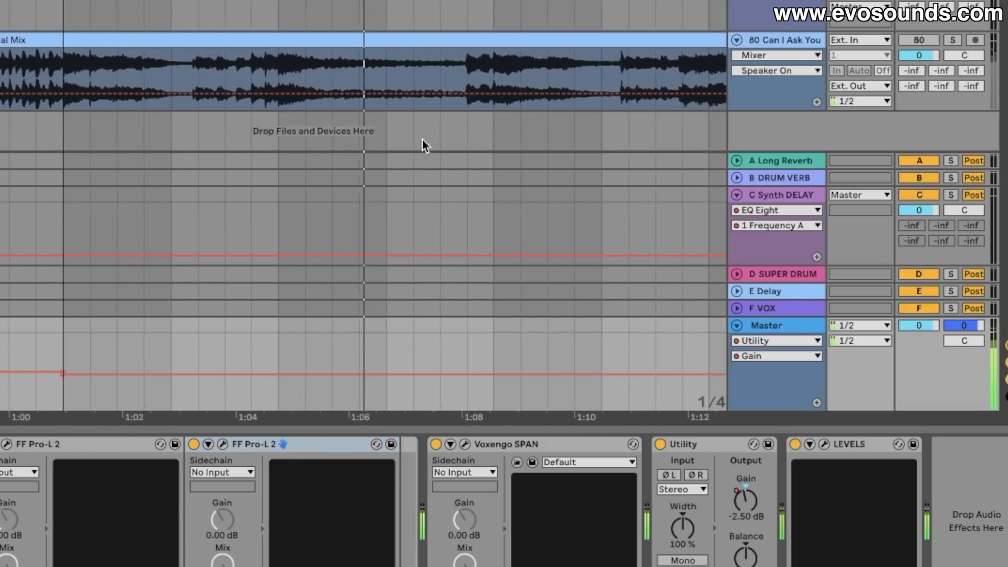
Locate the Master's Utility Gain breakpoint at the end of the breakdown and place the playback position at bar 56
scroll(363, 226, "down", 5)
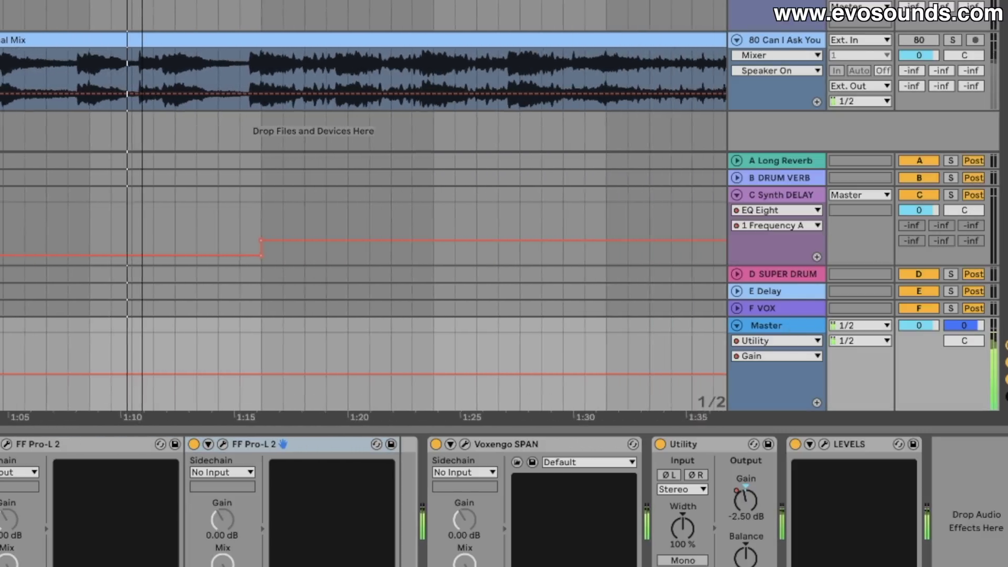
scroll(362, 225, "down", 5)
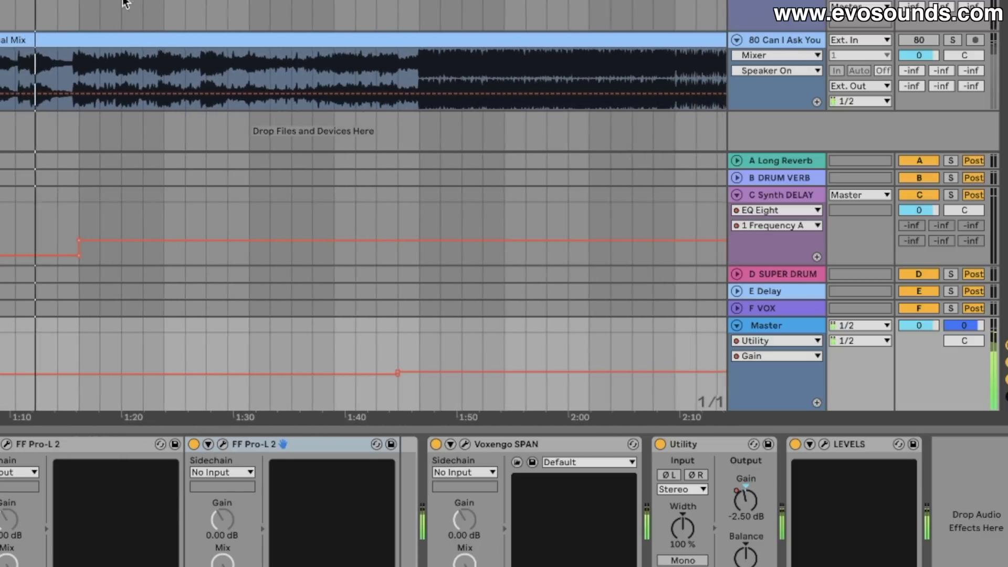
scroll(87, 32, "left", 1)
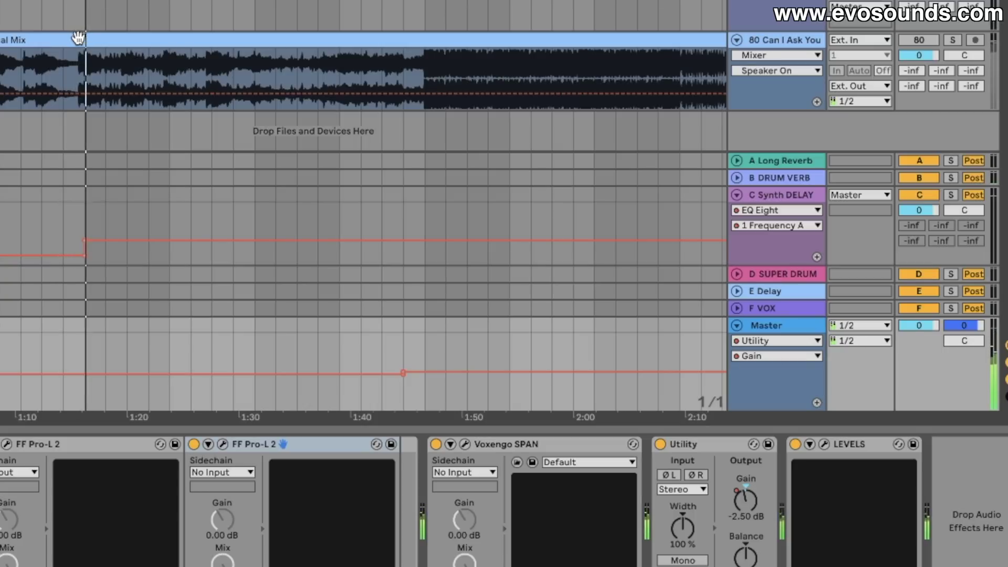
left_click(407, 69)
key("space")
key("plus")
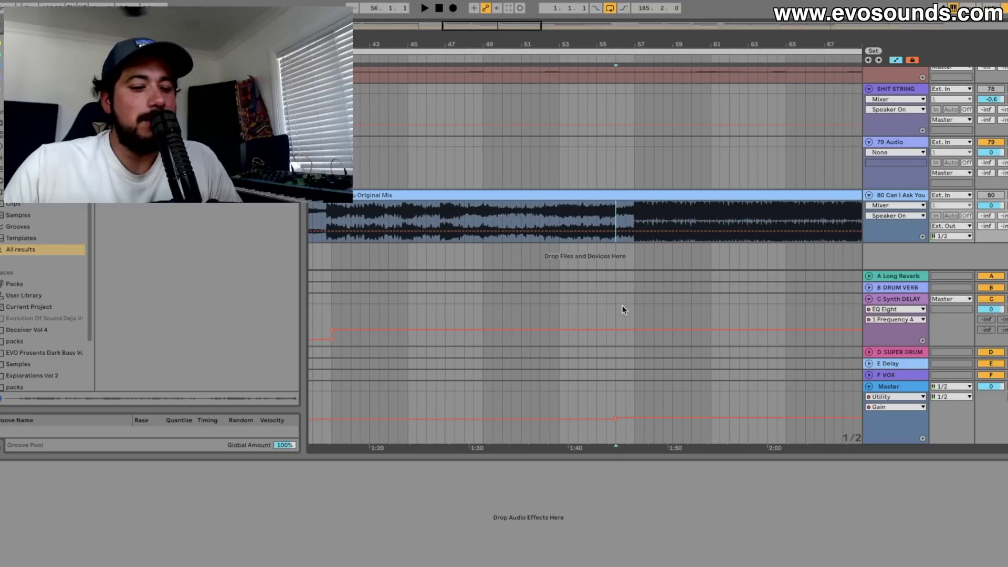
Play from bar 55 into the drop, comparing the Master level in the mixer with its Utility Gain automation
left_click(596, 211)
key("space")
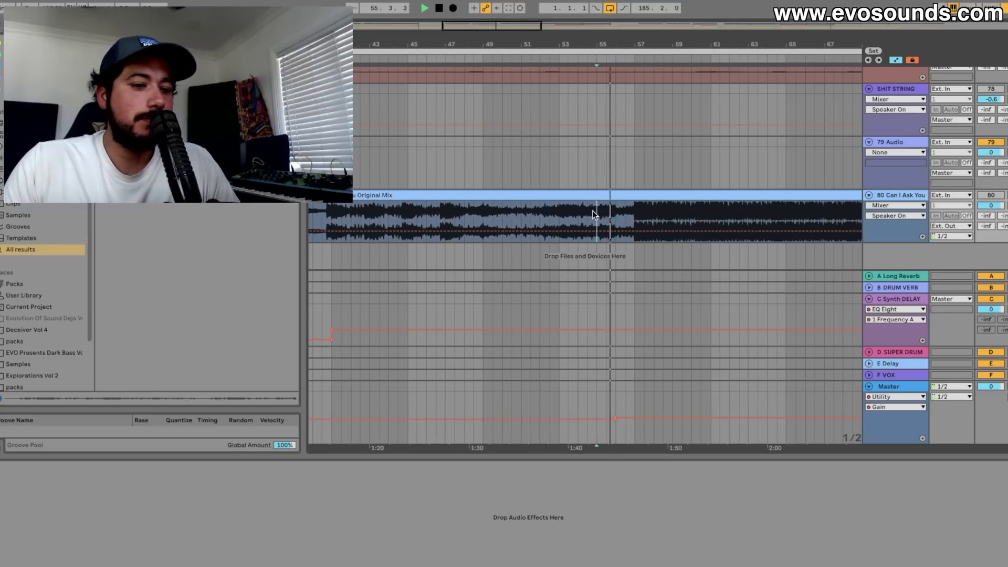
key("Tab")
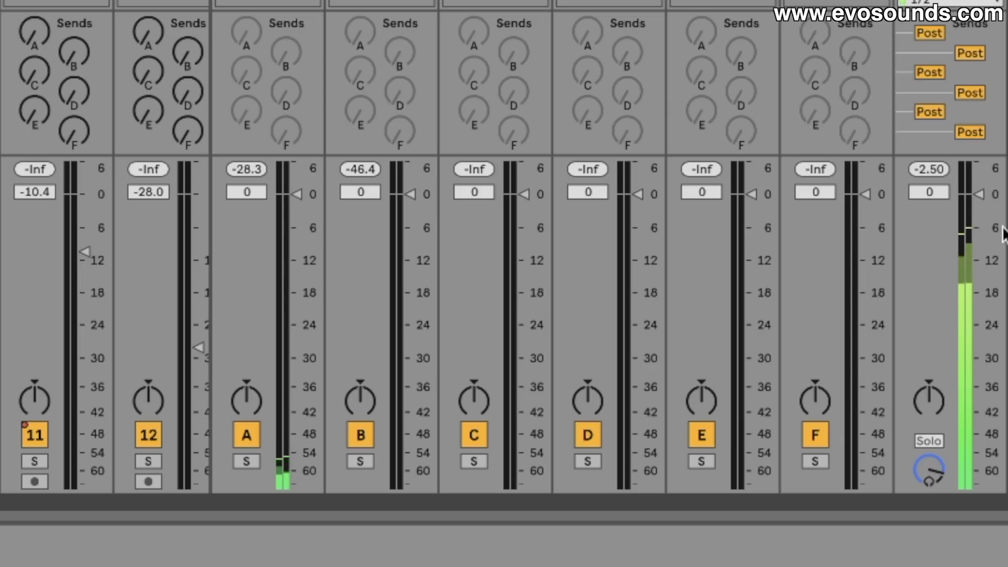
key("Tab")
key("Tab")
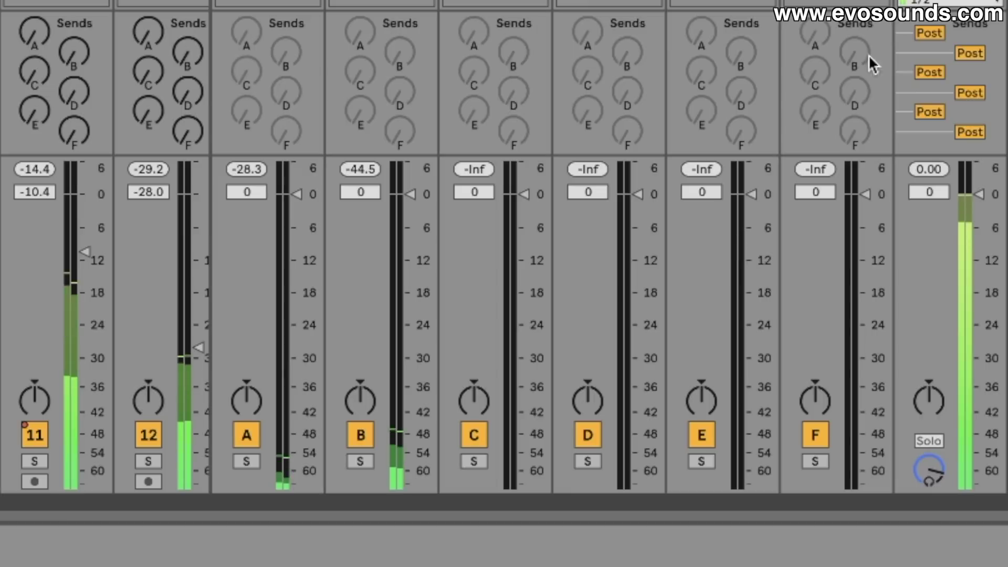
key("Tab")
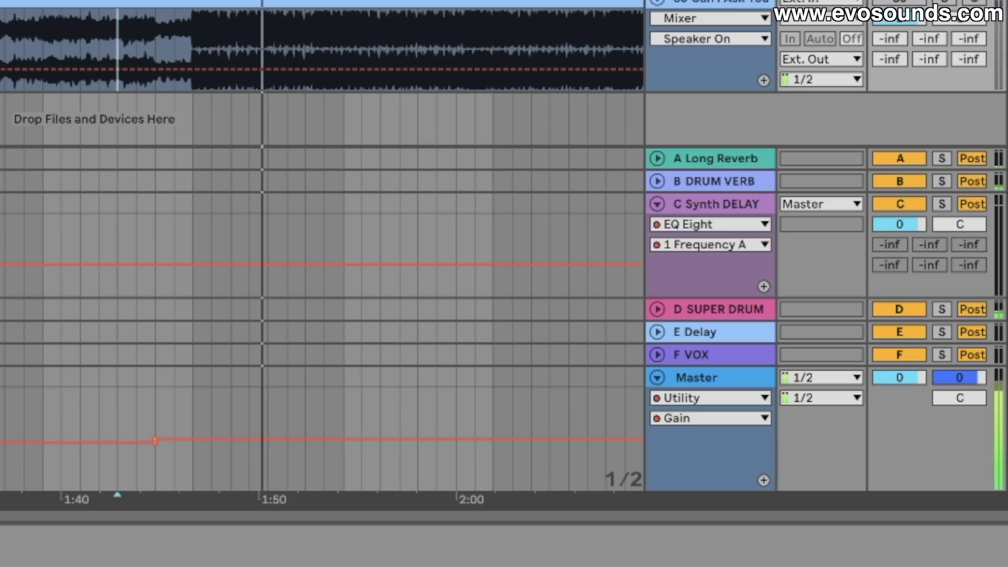
key("Tab")
key("Tab")
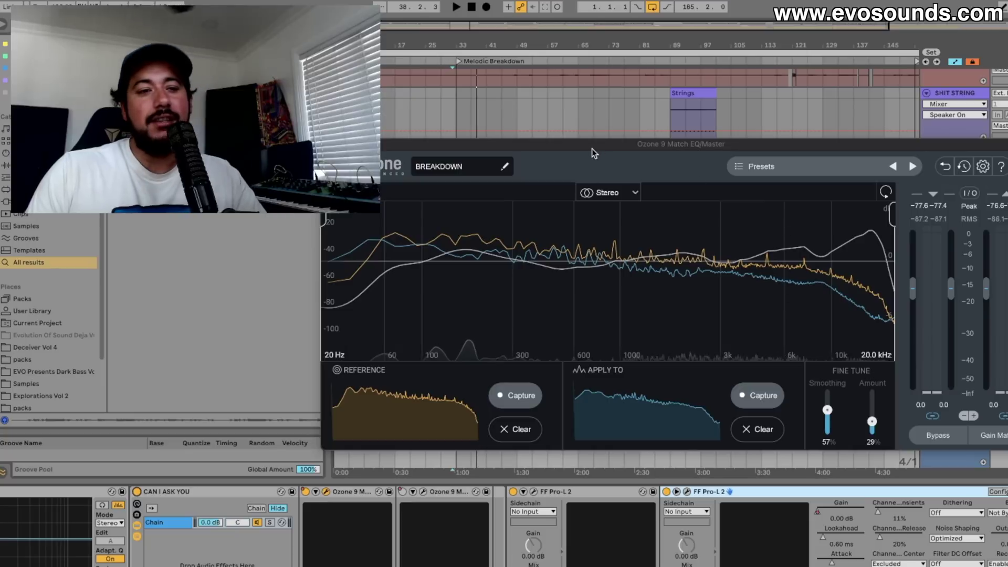
Reposition the BREAKDOWN Ozone 9 Match EQ window over the arrangement and examine its reference and target curves
left_click_drag(591, 146, 436, 77)
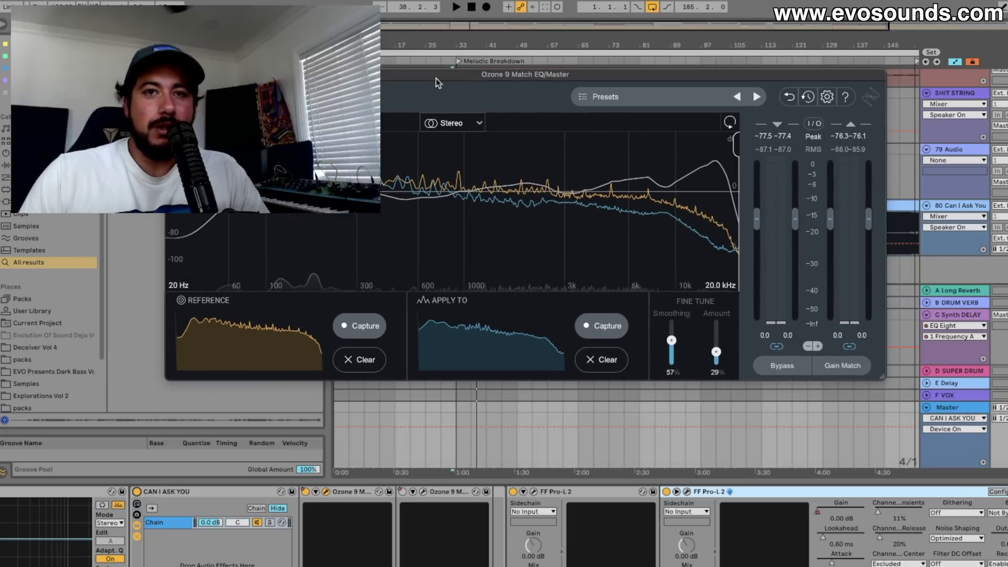
left_click_drag(436, 78, 460, 127)
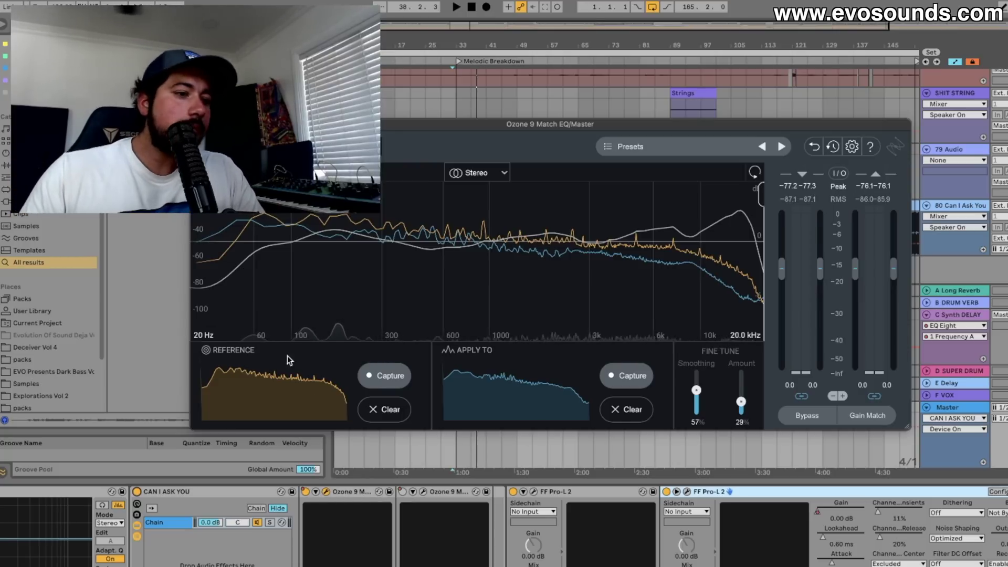
left_click_drag(556, 124, 565, 110)
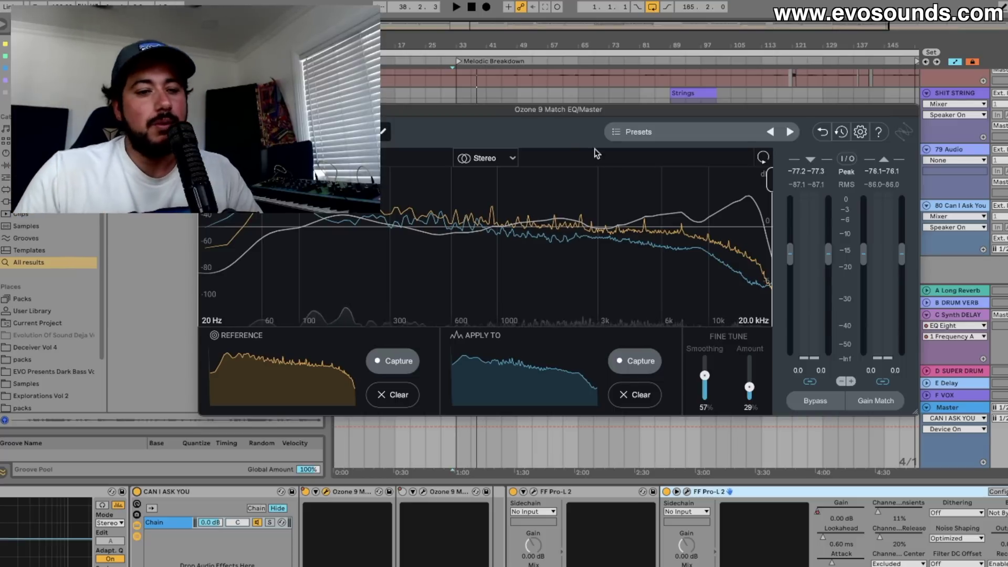
left_click_drag(357, 110, 368, 173)
Play the Melodic Breakdown and compare the sound with the CAN I ASK YOU rack switched off and on, leaving it on
key("space")
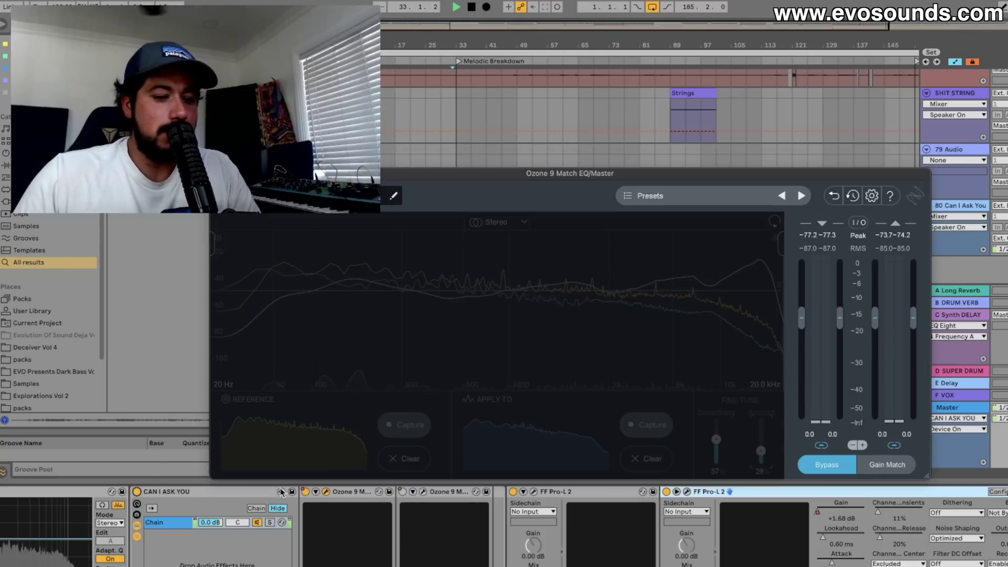
left_click(136, 492)
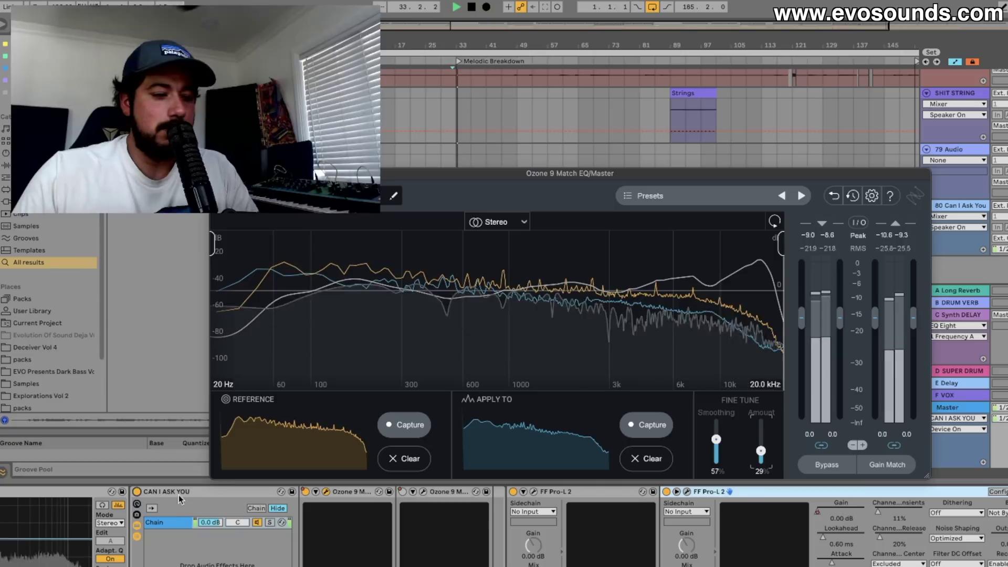
left_click(138, 493)
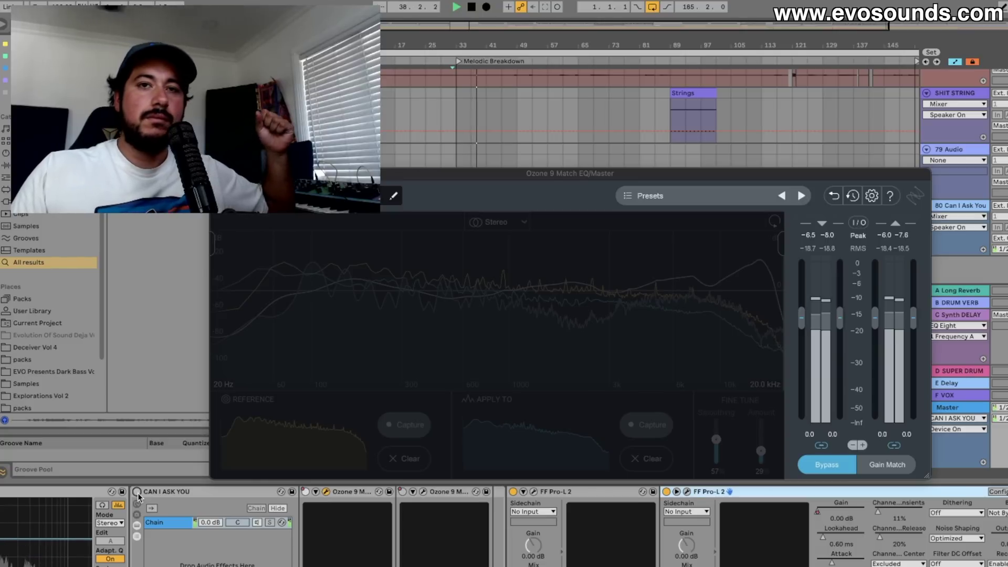
left_click(137, 492)
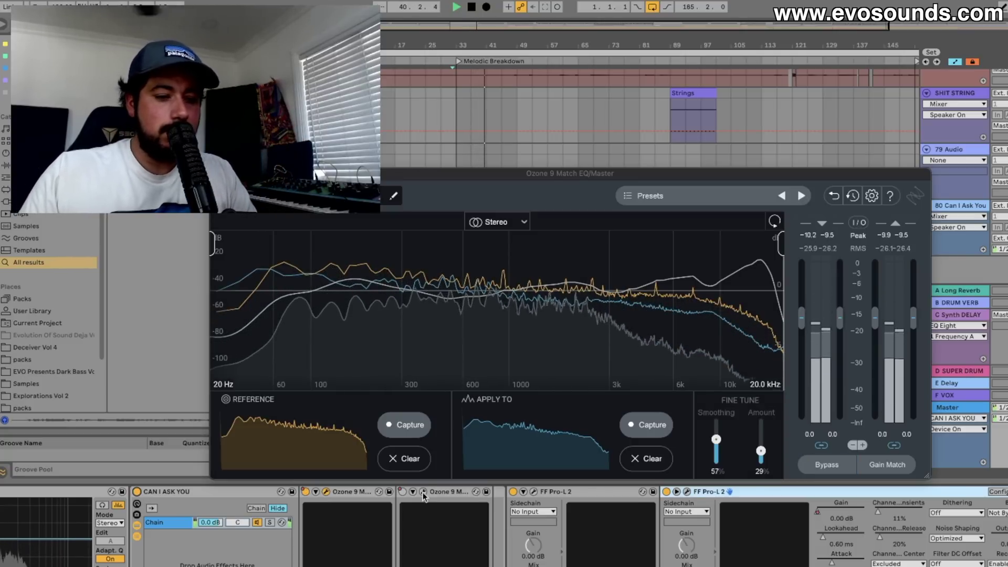
scroll(742, 95, "right", 3)
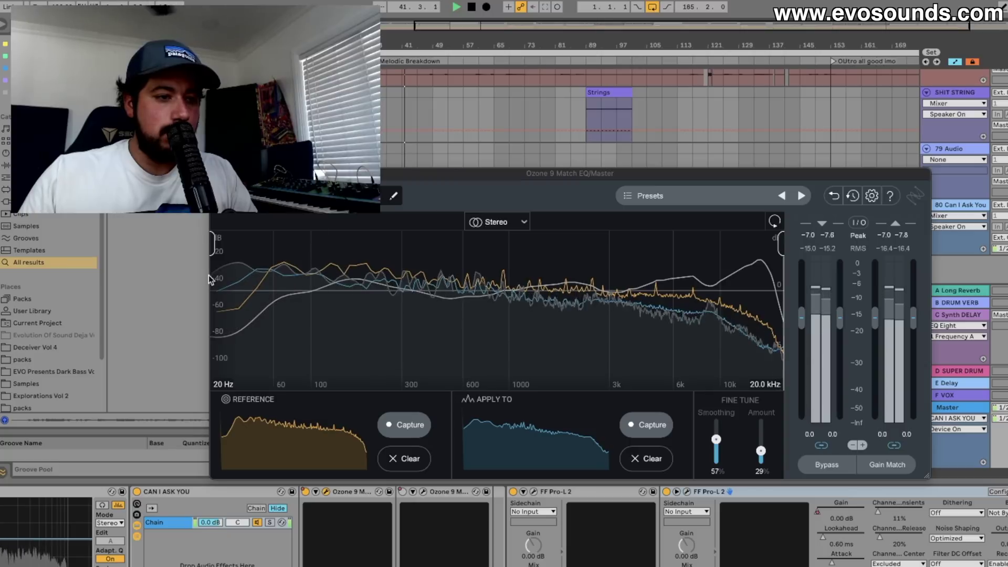
left_click(138, 493)
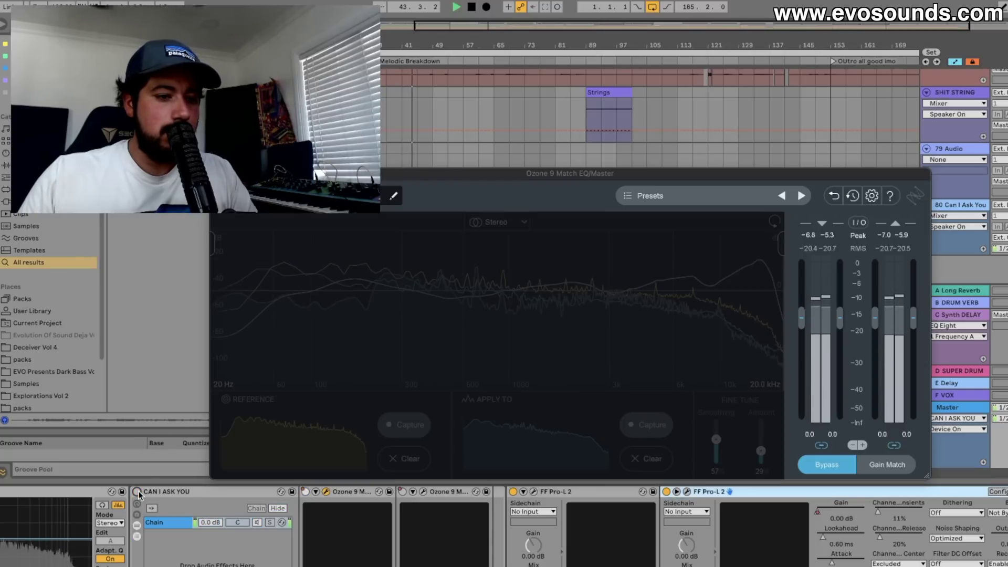
left_click(137, 492)
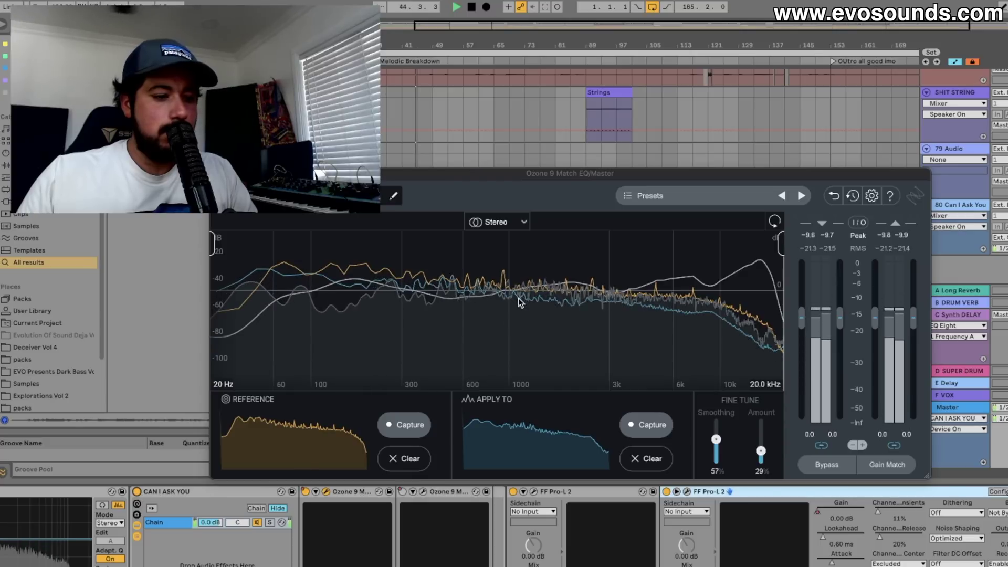
key("space")
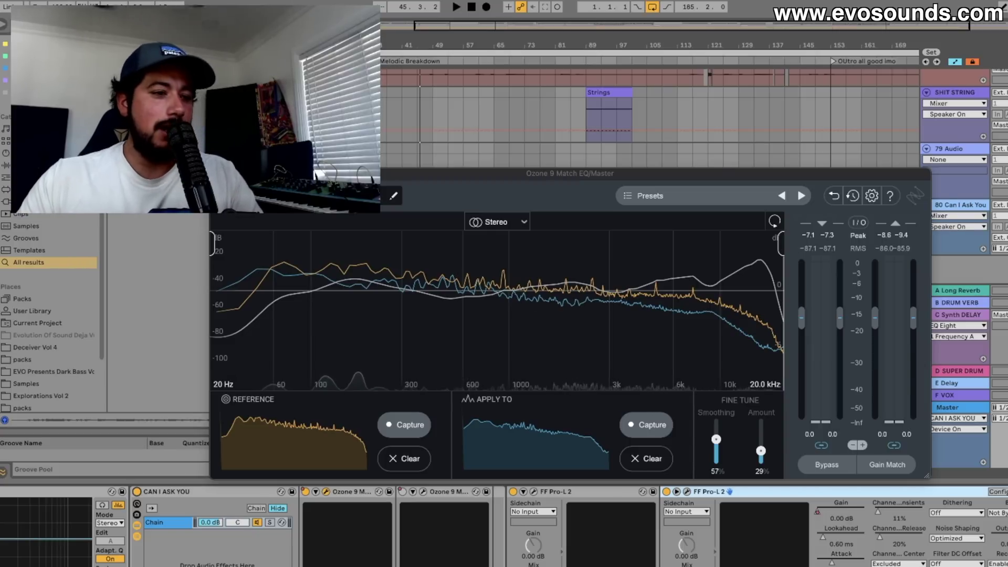
Hide the breakdown's Match EQ, open the second Ozone 9 Match EQ on the Master and hide it again
key("super+alt+p")
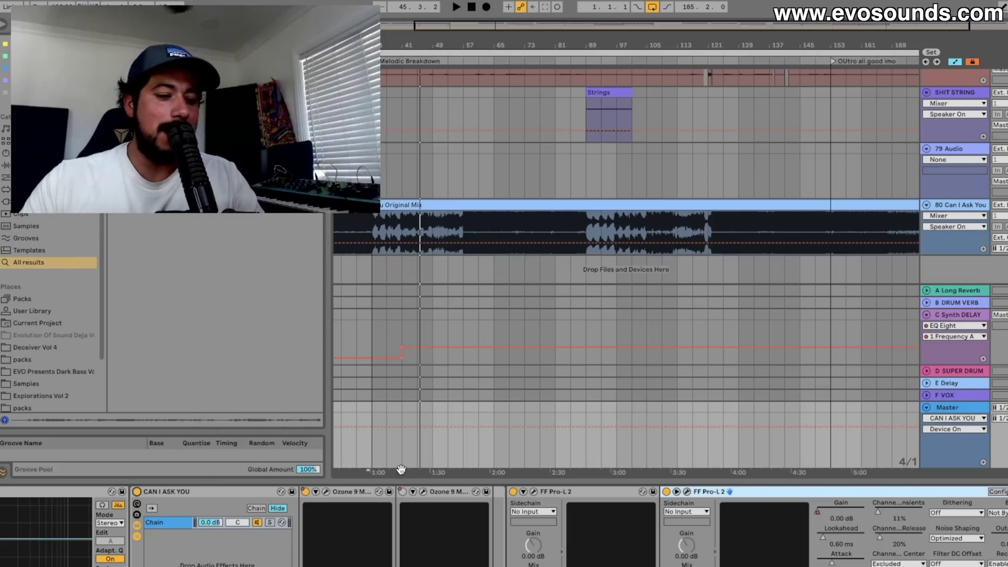
left_click(423, 492)
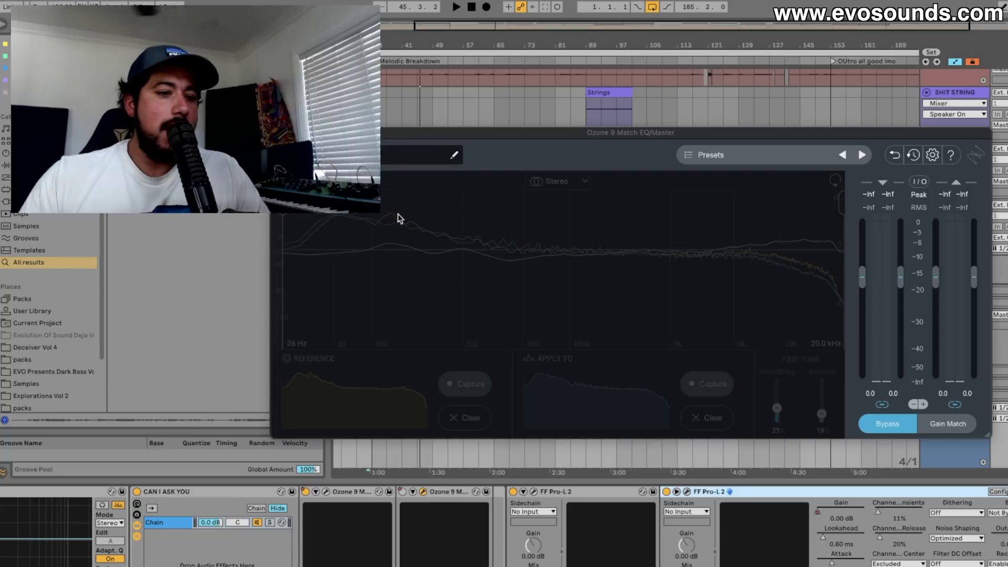
key("super+alt+p")
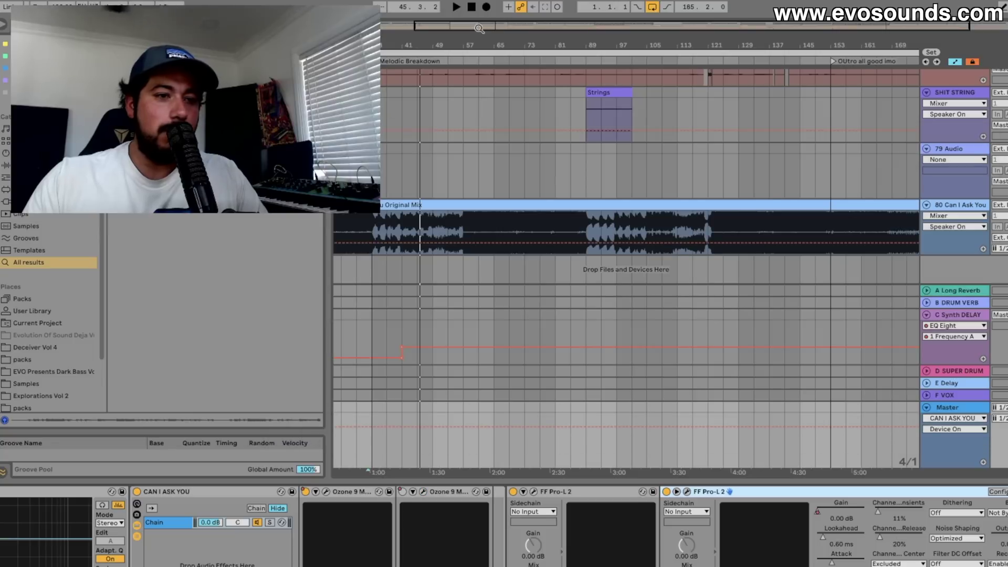
Play the drop from bar 77, show the Master's devices and compare the sound with the CAN I ASK YOU rack off and on
double_click(479, 30)
left_click(549, 108)
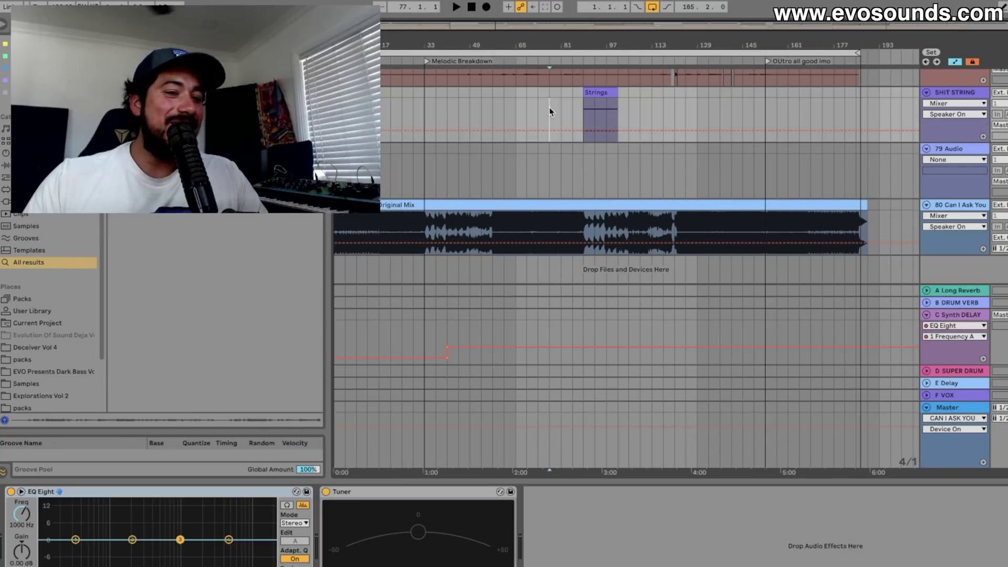
scroll(549, 110, "up", 2)
key("space")
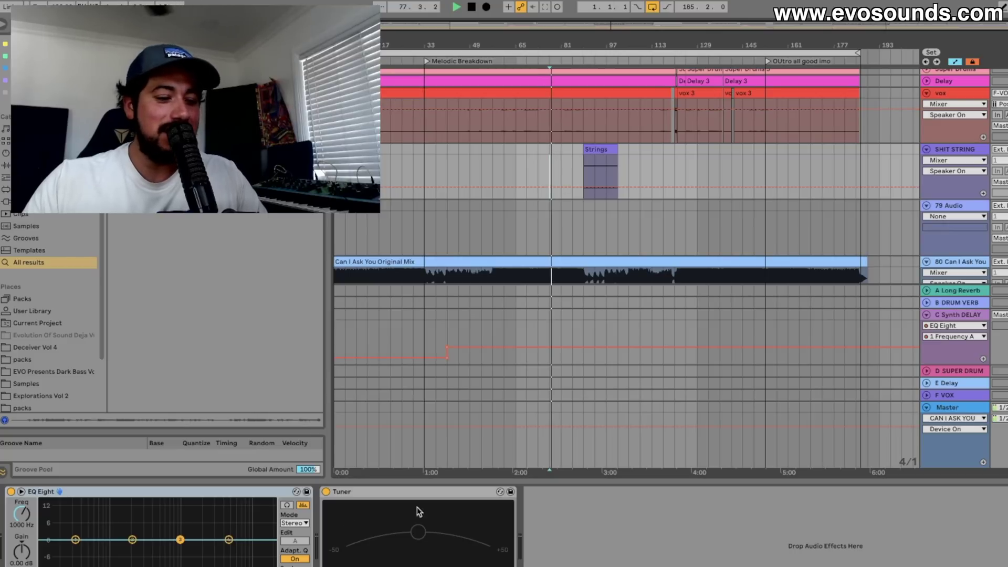
left_click(948, 412)
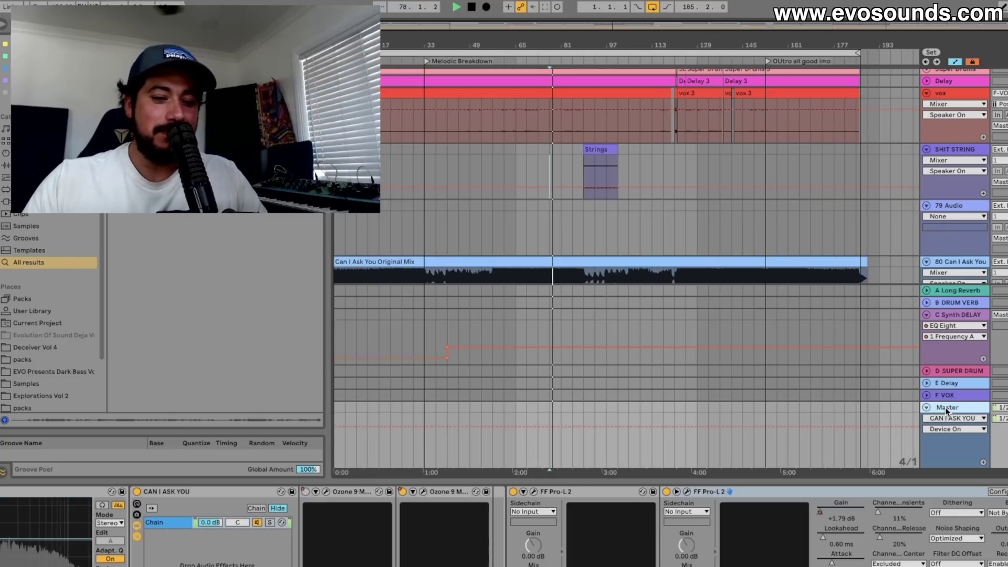
left_click(138, 493)
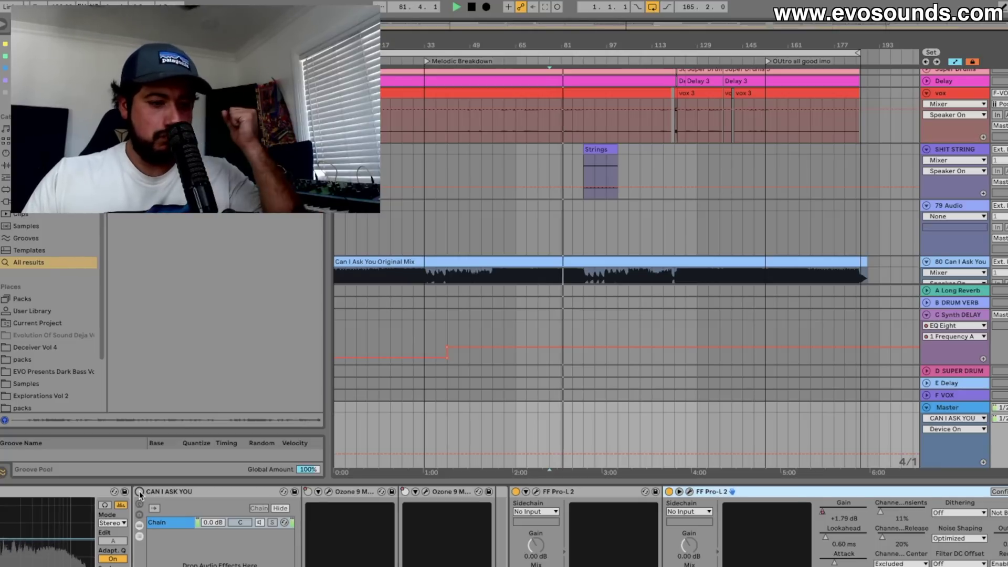
left_click(139, 492)
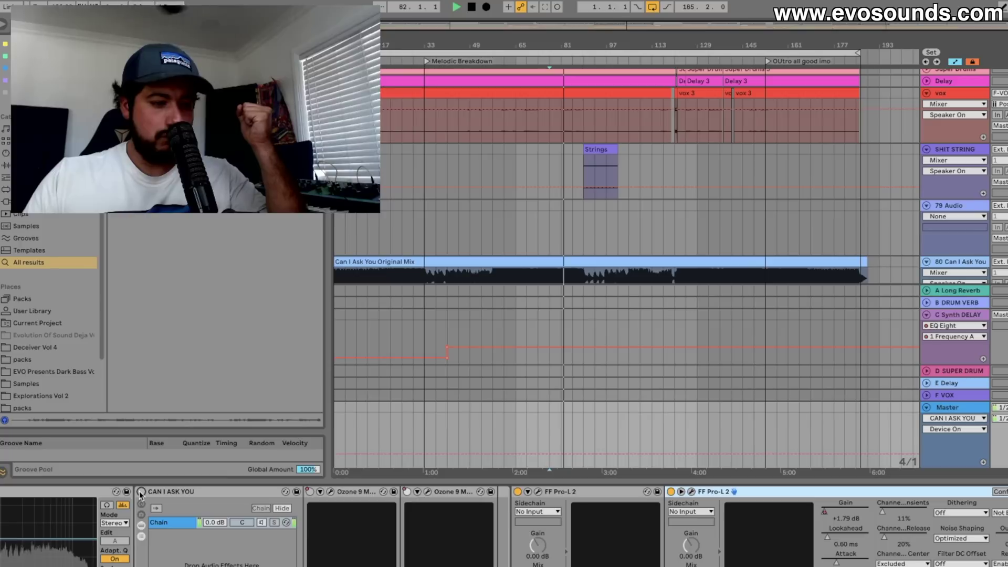
left_click(423, 493)
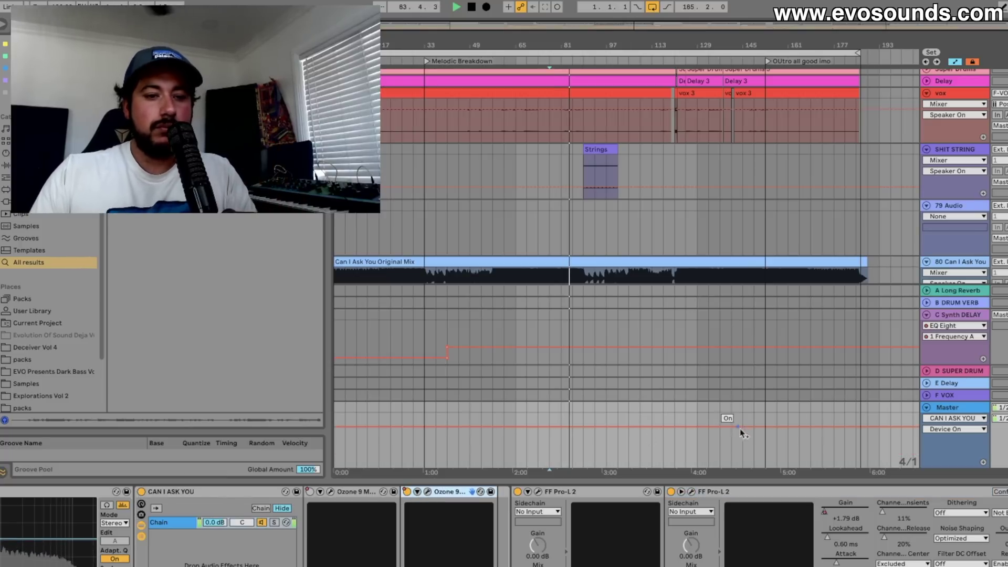
Examine the second Ozone 9 Match EQ's curves, close it and look through the Master device chain back to SAND3COMP
left_click(426, 492)
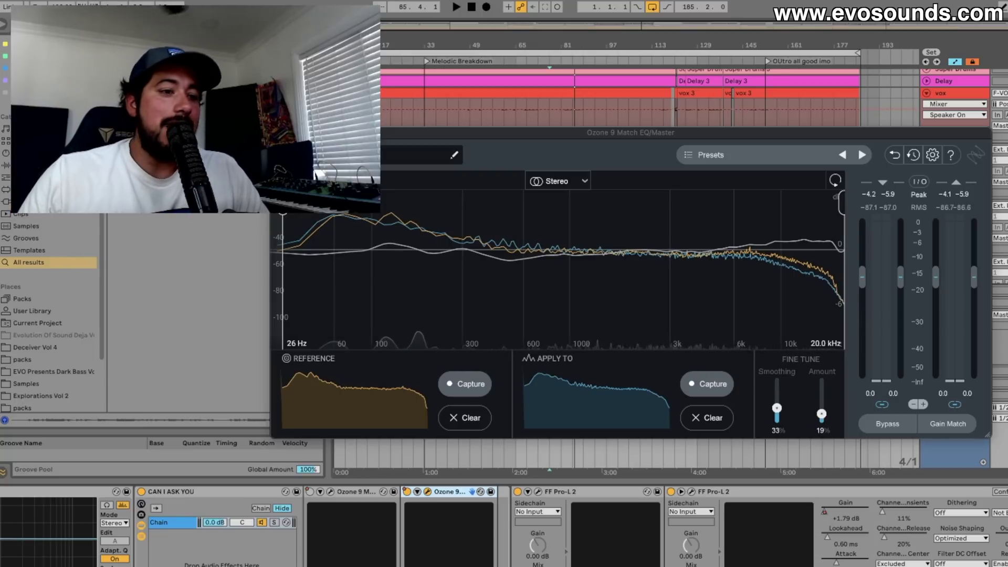
left_click(278, 133)
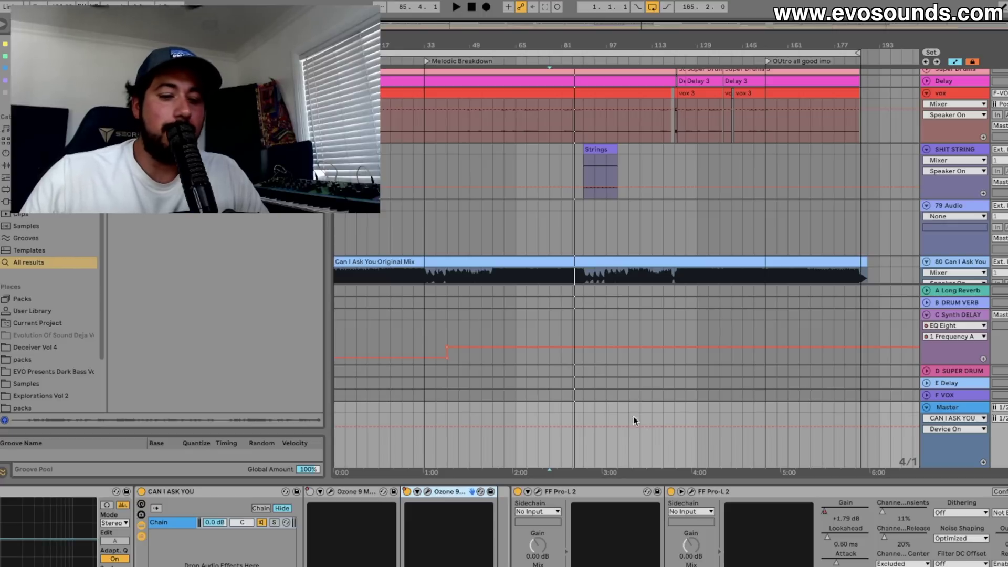
scroll(700, 491, "down", 5)
scroll(700, 496, "up", 6)
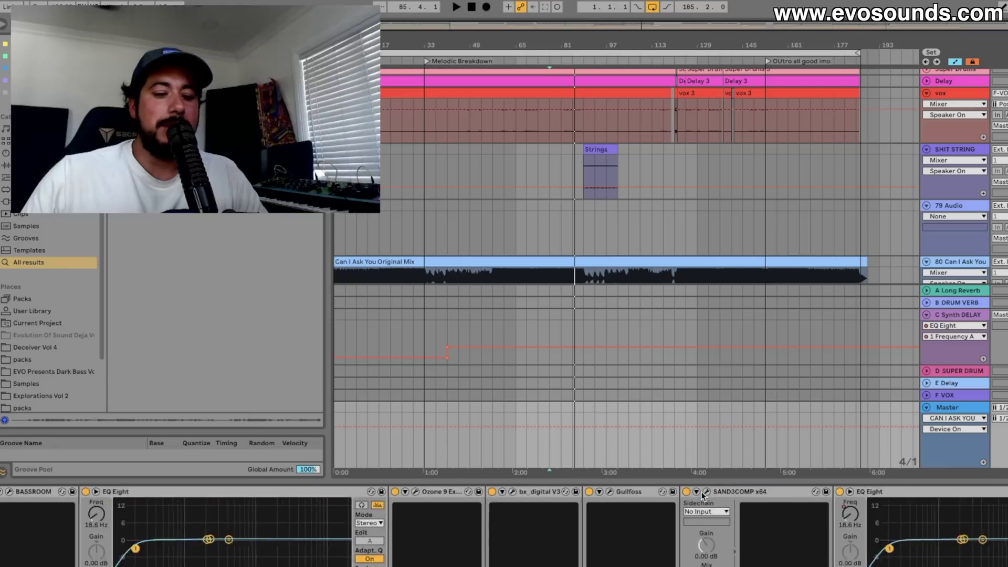